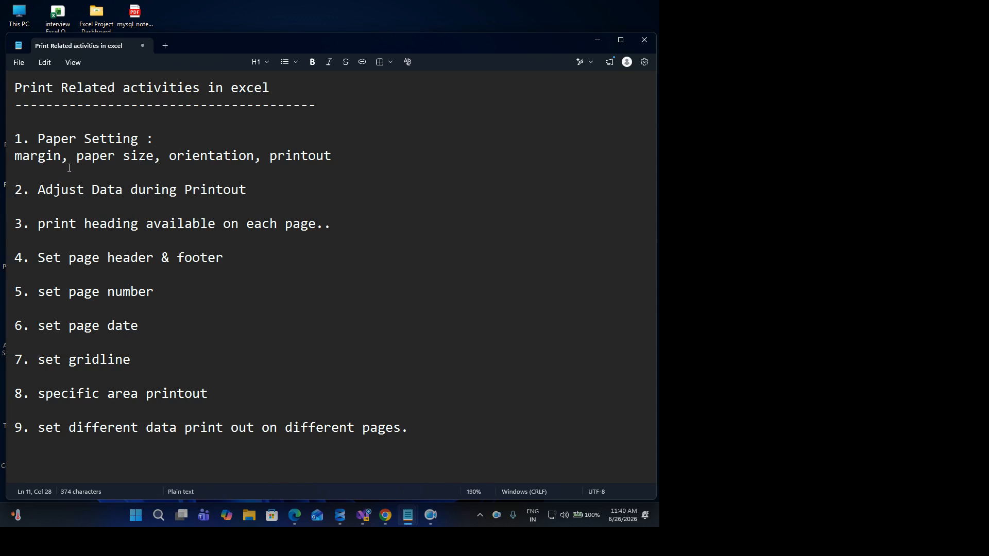
# Step: Review the Paper Setting topics in the Notepad notes and switch to the printData workbook in Excel
pyautogui.scroll(3, 105, 192)
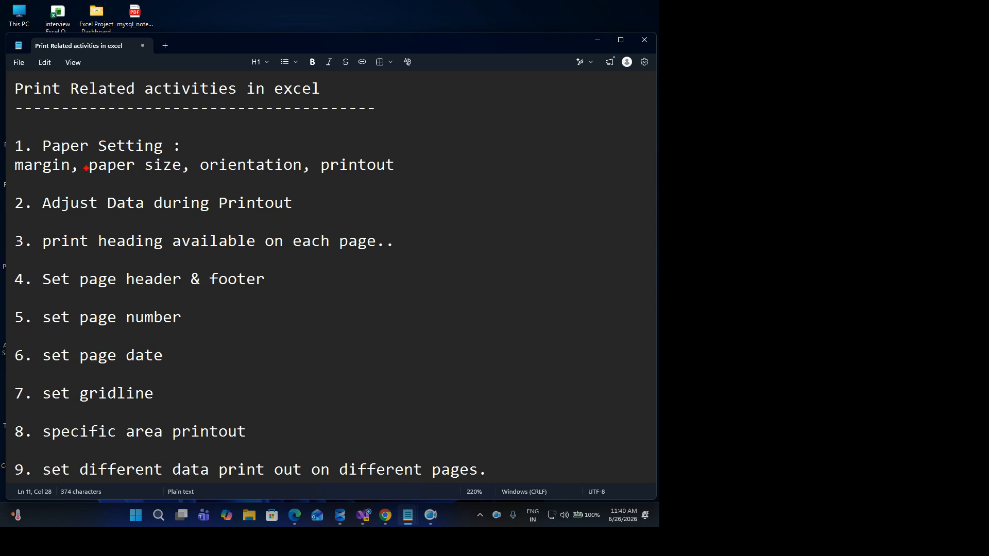
pyautogui.moveTo(47, 135); pyautogui.dragTo(123, 135)
pyautogui.moveTo(39, 183); pyautogui.dragTo(349, 179)
pyautogui.press('Escape')
pyautogui.click(597, 40)
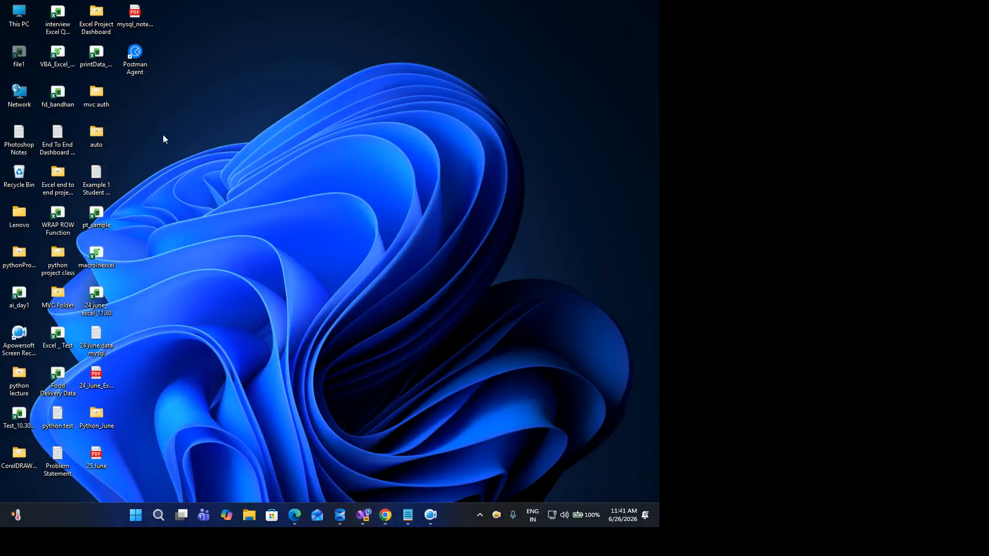
pyautogui.click(353, 160)
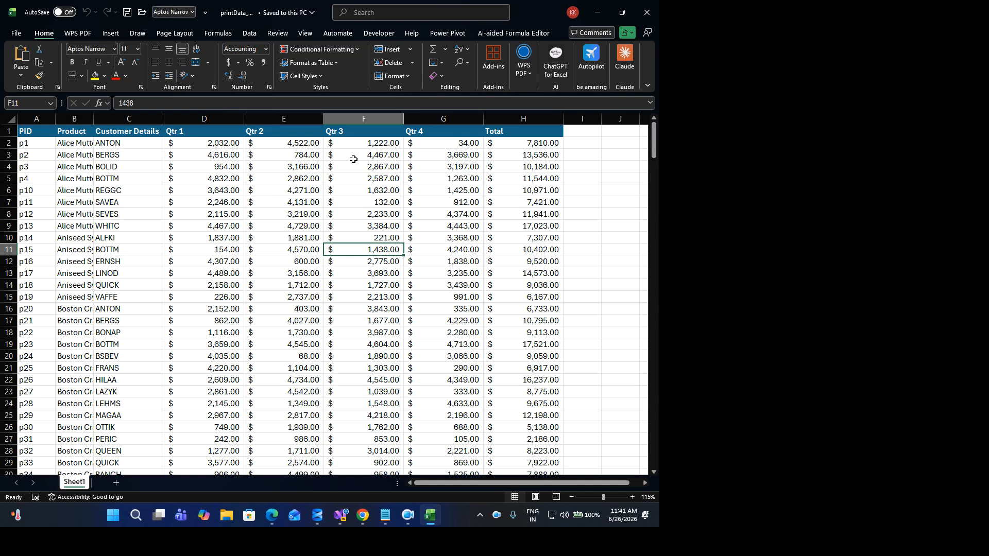
# Step: AutoFit the Product column, then all columns of the data table, to their contents
pyautogui.doubleClick(93, 119)
pyautogui.click(191, 202)
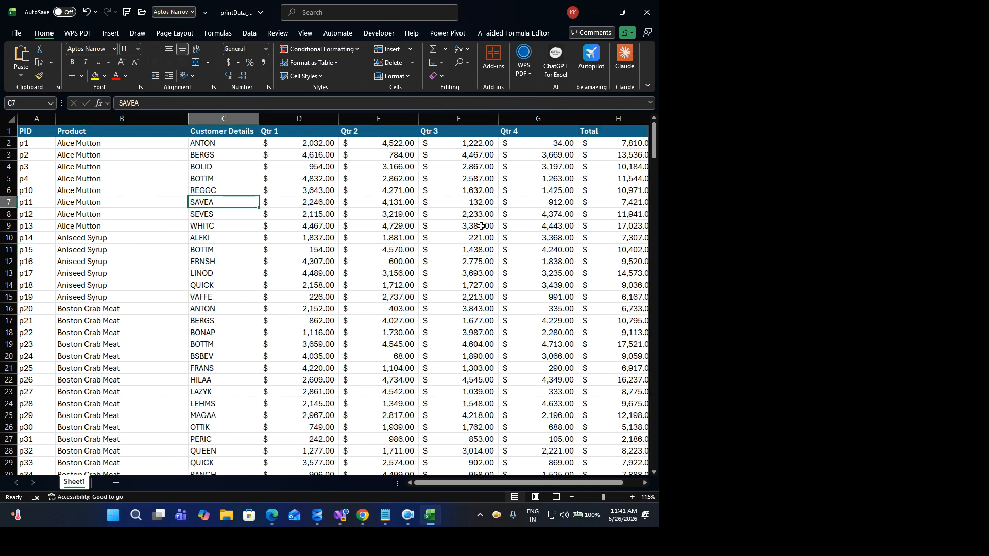
pyautogui.hotkey('ctrl', 'a')
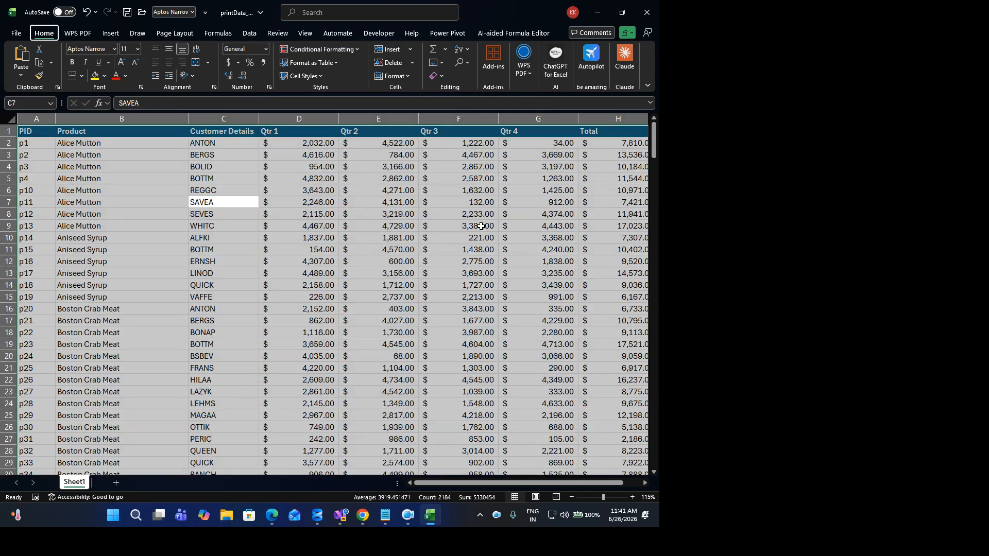
pyautogui.hotkey('alt', 'h')
pyautogui.press('o')
pyautogui.press('i')
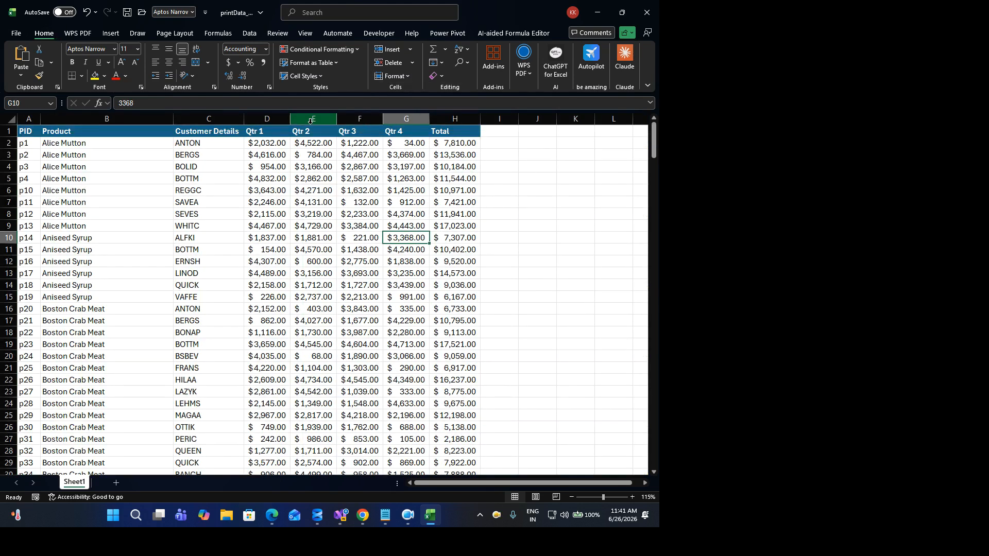
# Step: Widen the Qtr 1 through Total columns evenly and make the Product column slightly narrower
pyautogui.click(274, 120)
pyautogui.moveTo(273, 120); pyautogui.dragTo(490, 119)
pyautogui.click(397, 190)
pyautogui.moveTo(173, 120); pyautogui.dragTo(159, 120)
pyautogui.click(265, 215)
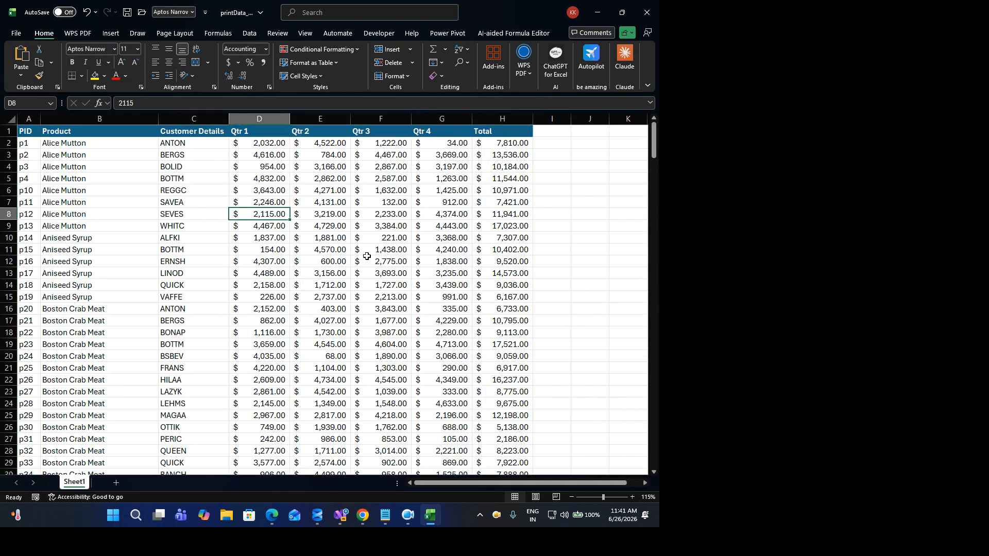
# Step: Check the print preview of the data table and return to the worksheet
pyautogui.hotkey('ctrl', 'a')
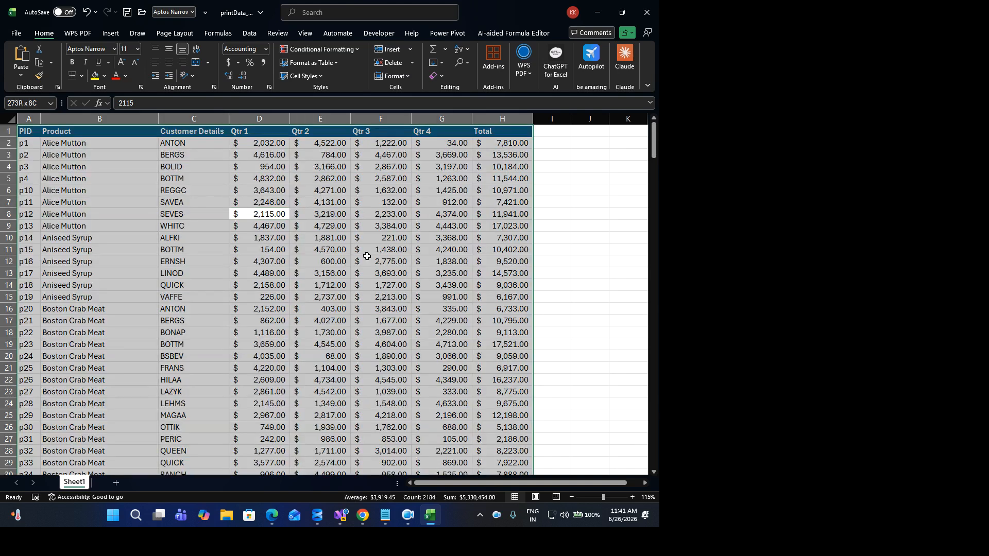
pyautogui.hotkey('ctrl', 'p')
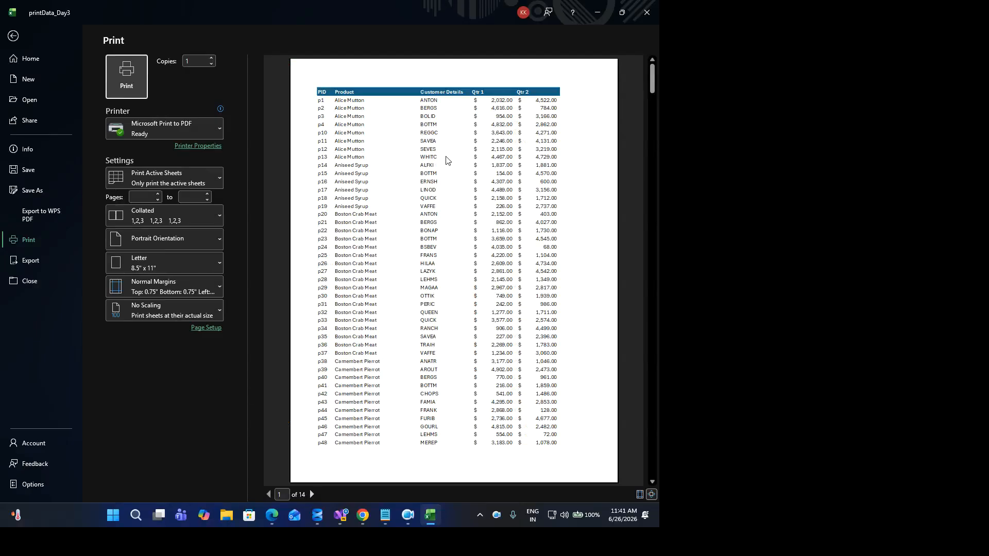
pyautogui.press('Escape')
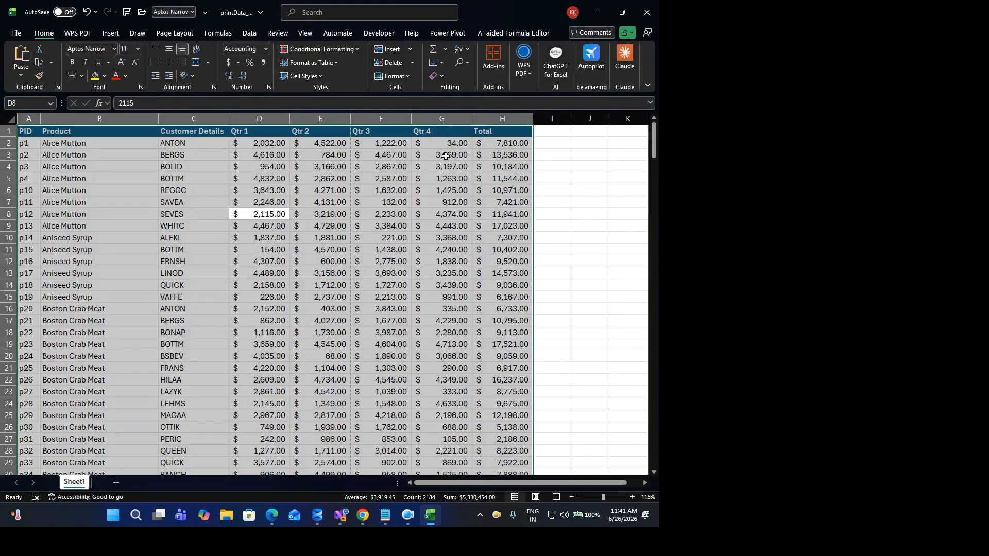
pyautogui.click(381, 213)
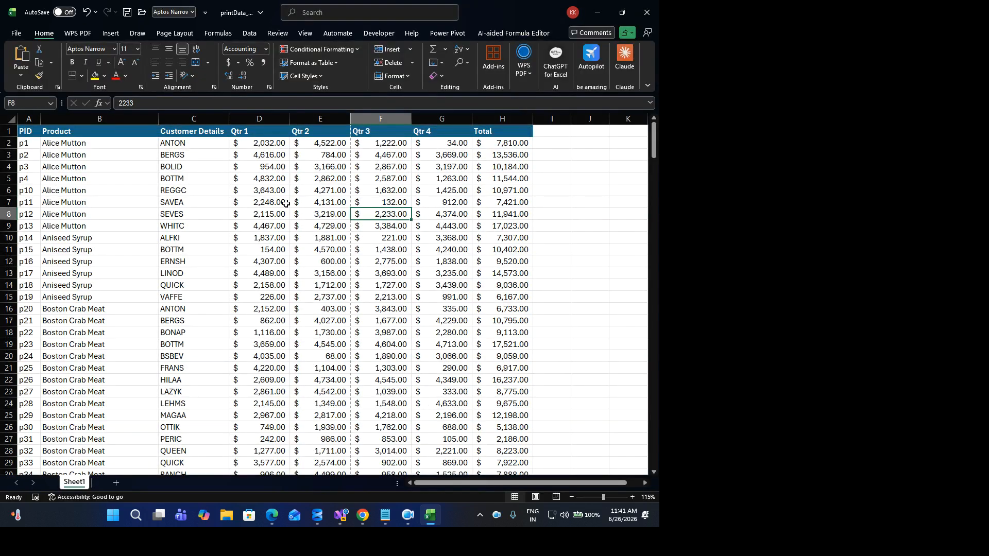
# Step: Set the worksheet's paper size to A4 and its margins to Normal
pyautogui.click(180, 36)
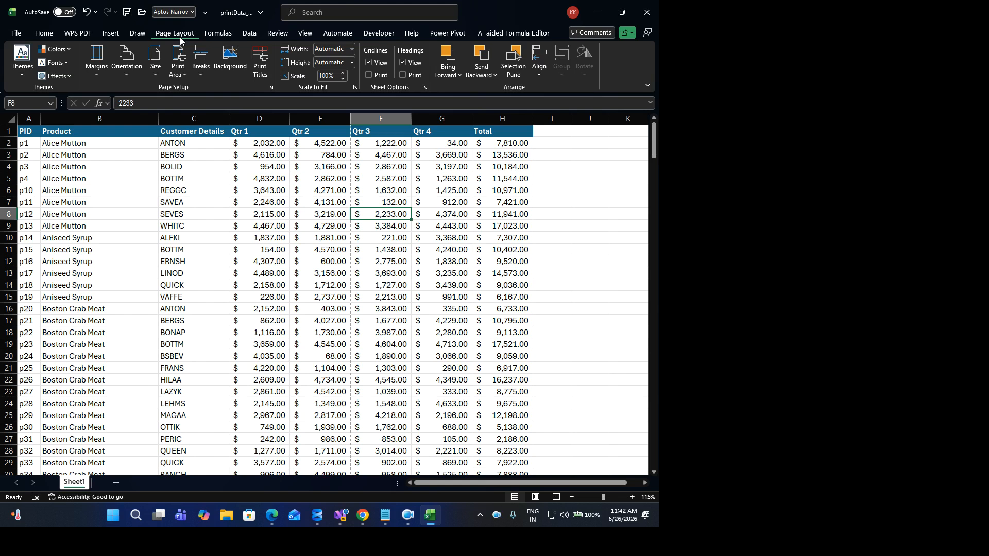
pyautogui.click(157, 66)
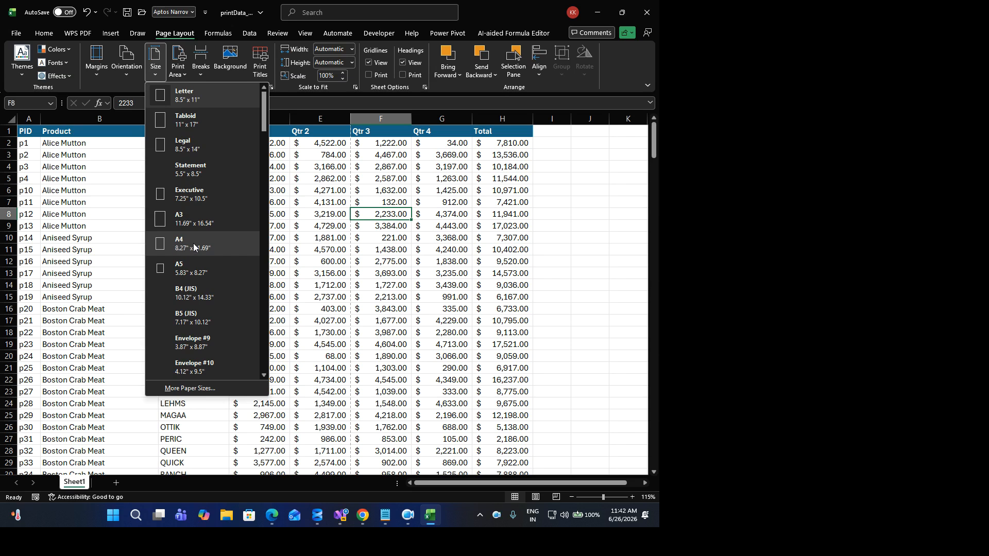
pyautogui.click(193, 243)
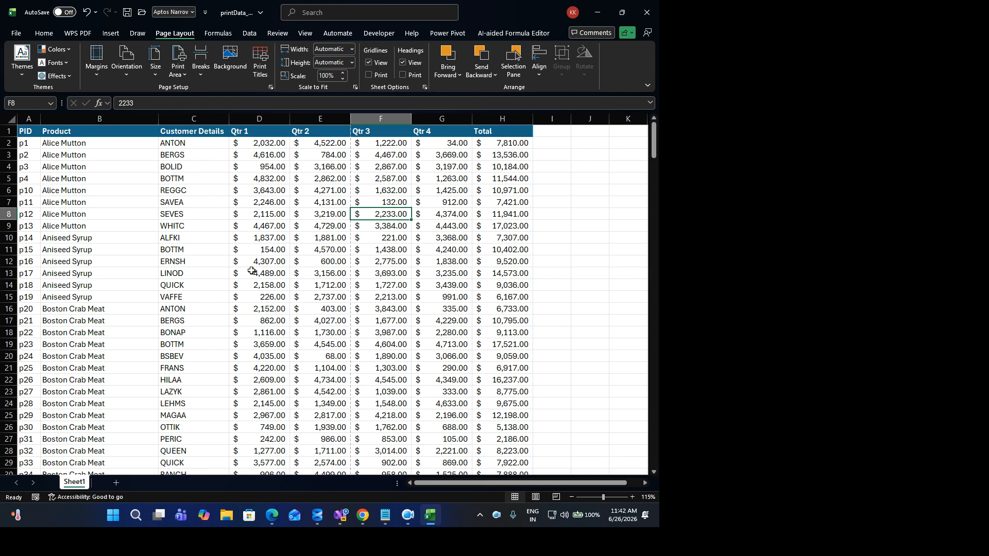
pyautogui.click(98, 72)
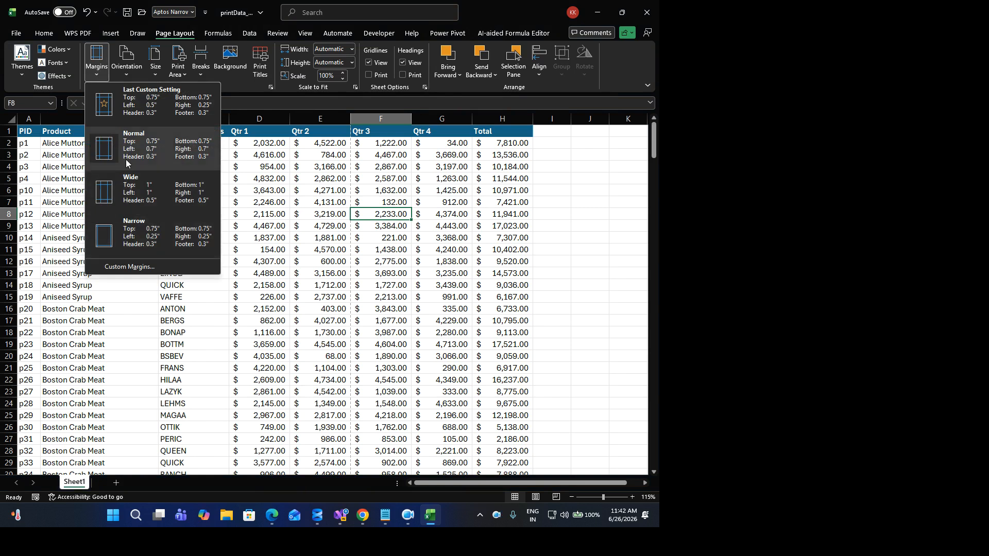
pyautogui.click(164, 150)
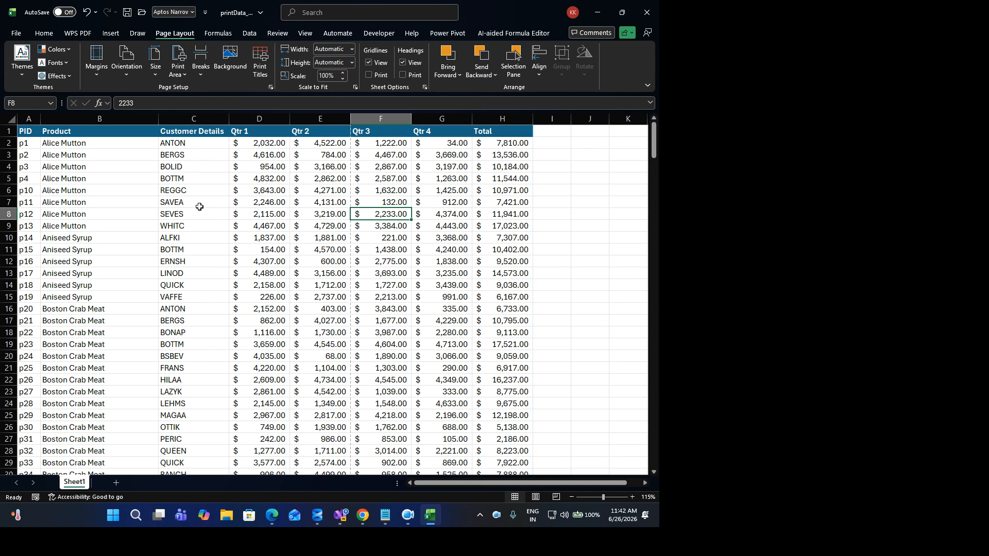
# Step: Set the page orientation to Portrait and check the A4 layout in the print preview
pyautogui.click(127, 72)
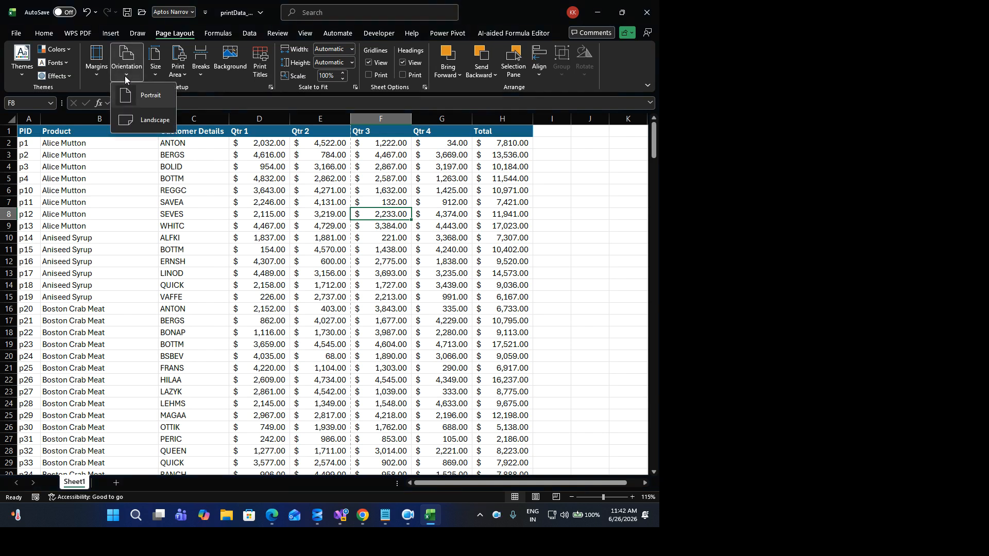
pyautogui.click(149, 97)
pyautogui.click(184, 194)
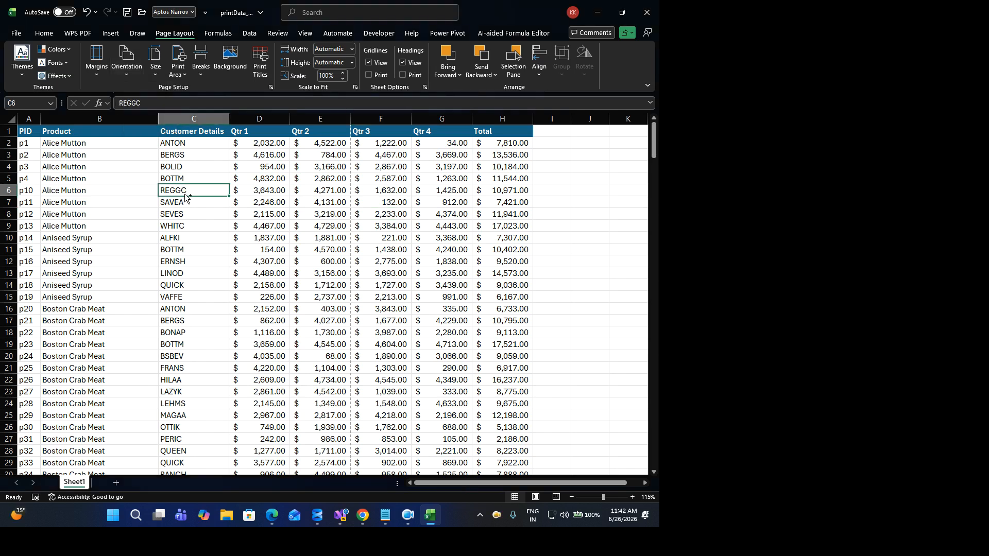
pyautogui.hotkey('ctrl', 'p')
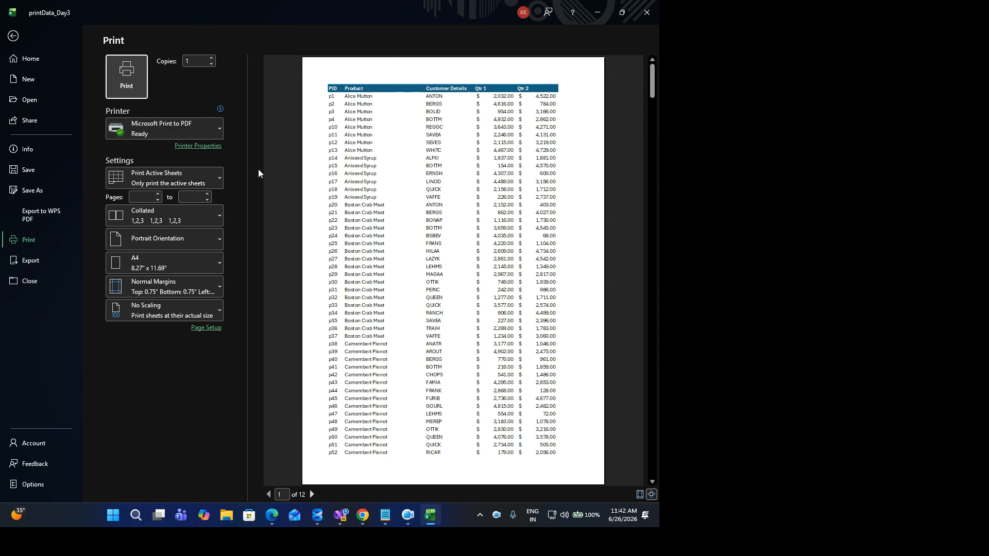
pyautogui.click(12, 36)
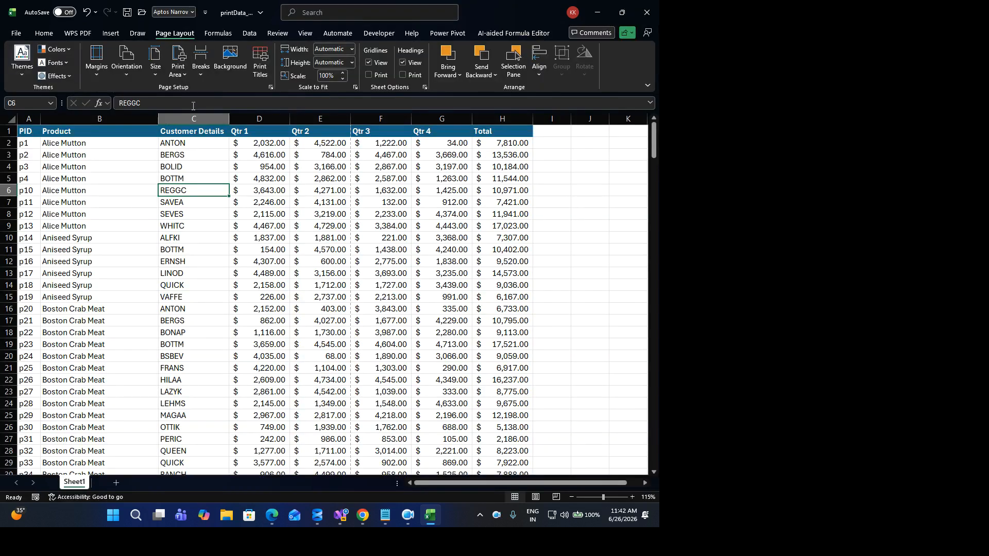
# Step: Change the page orientation to Landscape and check how the columns fit in the print preview
pyautogui.click(122, 77)
pyautogui.click(132, 116)
pyautogui.click(309, 211)
pyautogui.hotkey('ctrl', 'p')
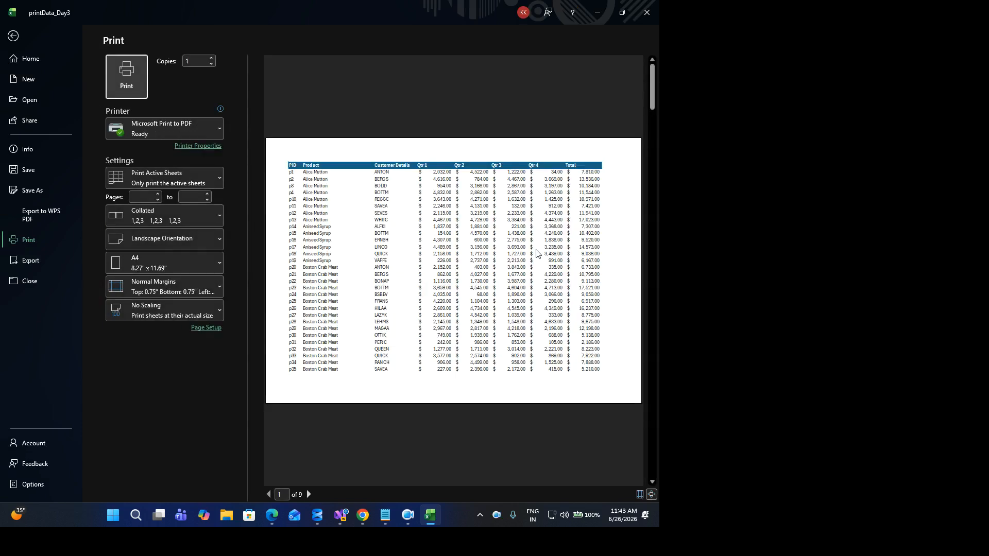
pyautogui.click(14, 35)
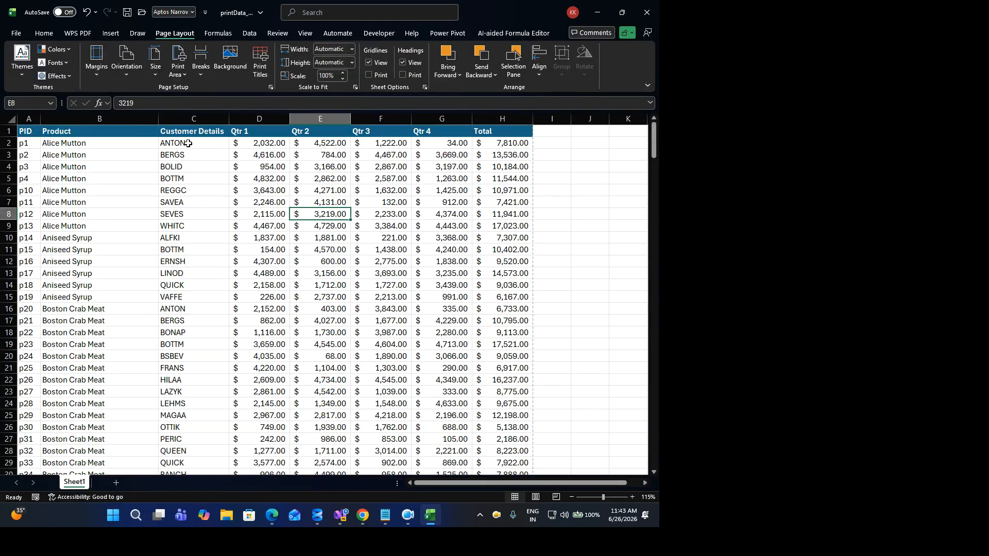
# Step: Switch the page orientation back to Portrait and check the print preview again
pyautogui.click(128, 67)
pyautogui.click(147, 101)
pyautogui.hotkey('ctrl', 'p')
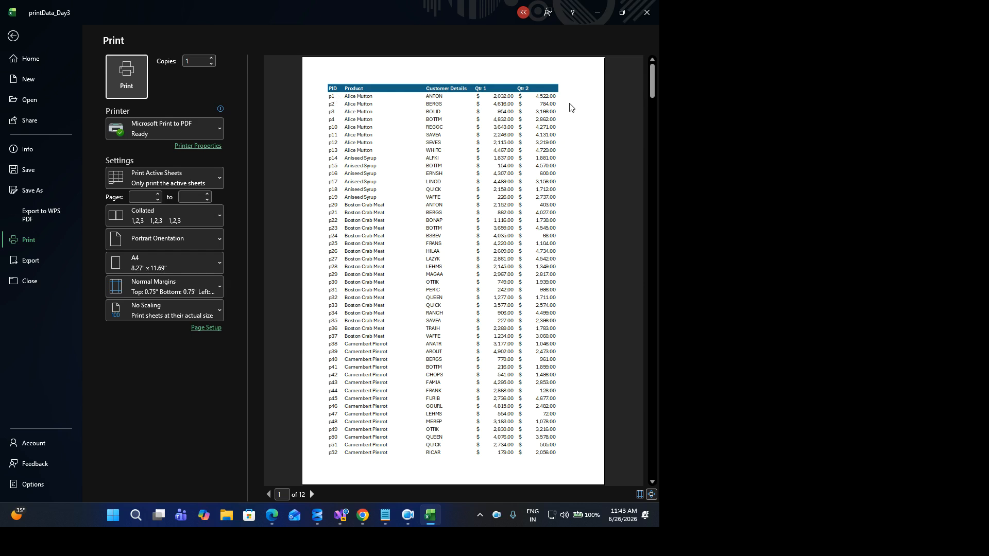
pyautogui.click(8, 36)
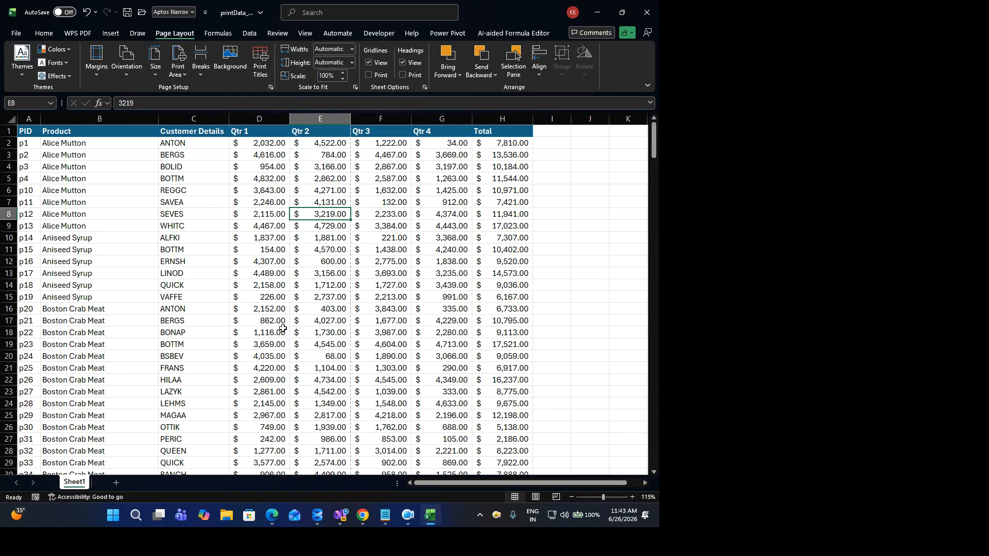
# Step: Switch to the Notepad notes, highlight the "Adjust Data during Printout" topic, and return to the Excel worksheet
pyautogui.moveTo(385, 515)
pyautogui.click(404, 451)
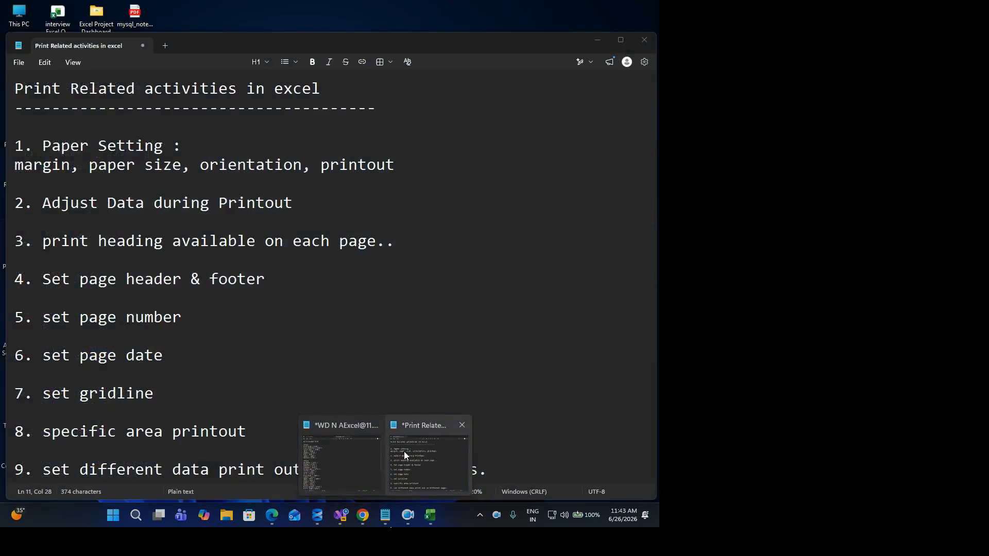
pyautogui.moveTo(43, 204); pyautogui.dragTo(286, 206)
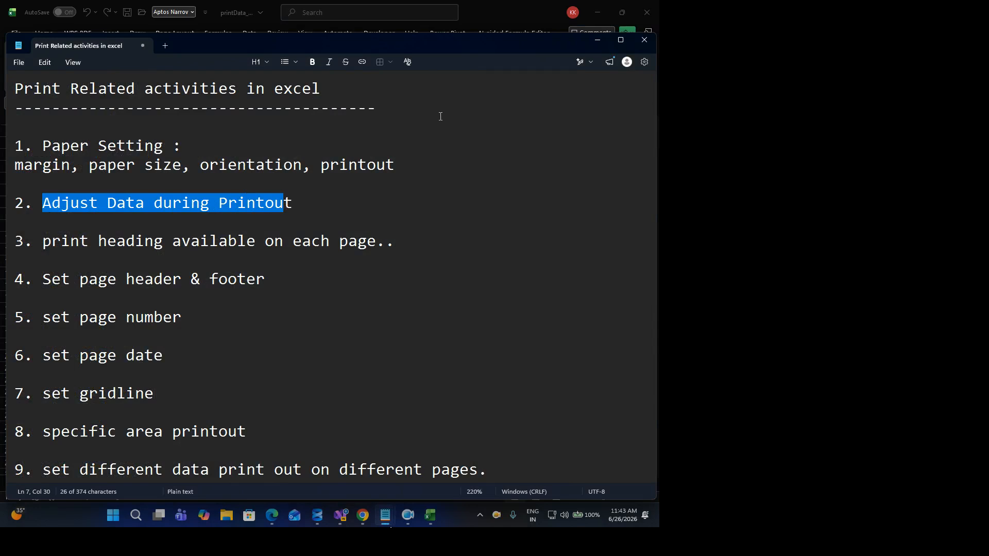
pyautogui.click(595, 45)
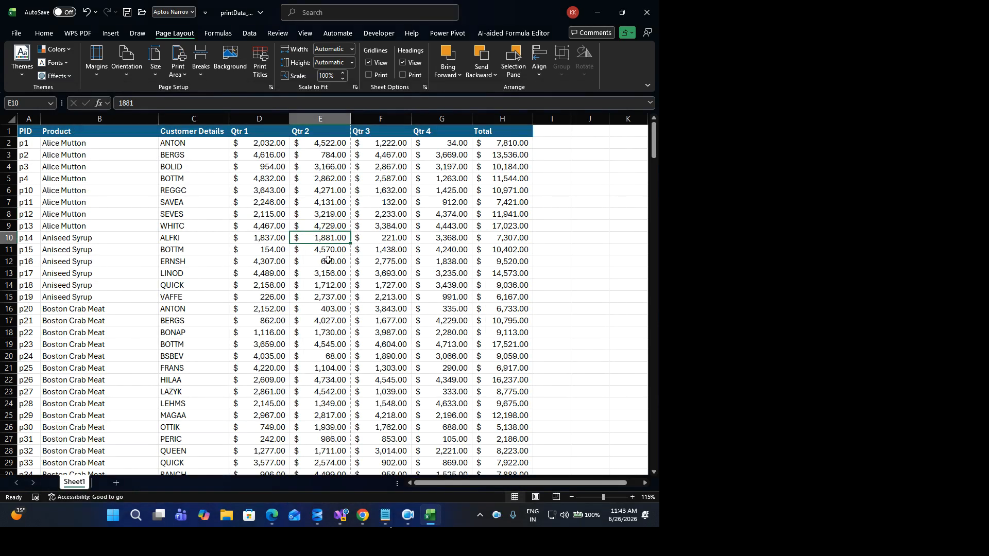
# Step: Display the data table in Page Break Preview and examine where its columns split across pages
pyautogui.click(254, 234)
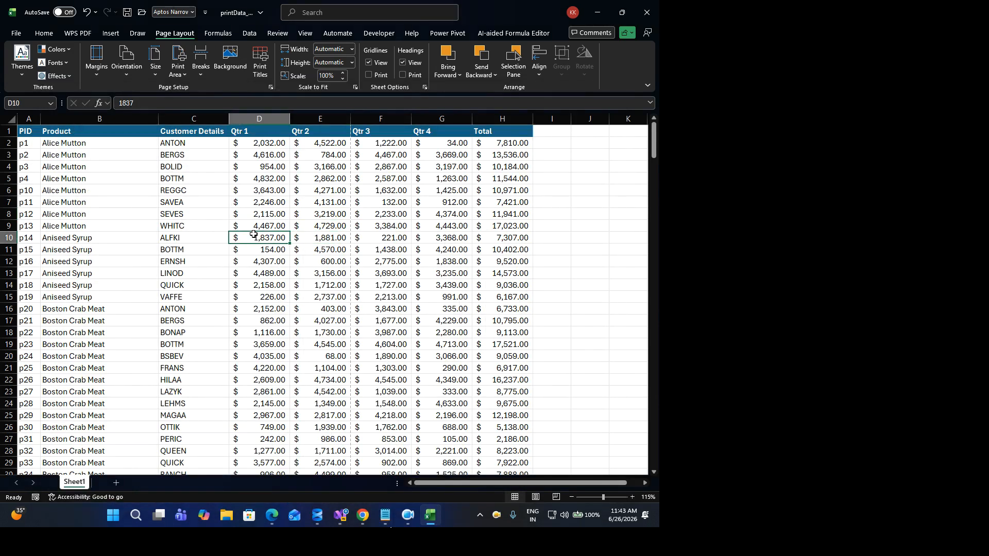
pyautogui.hotkey('ctrl', 'a')
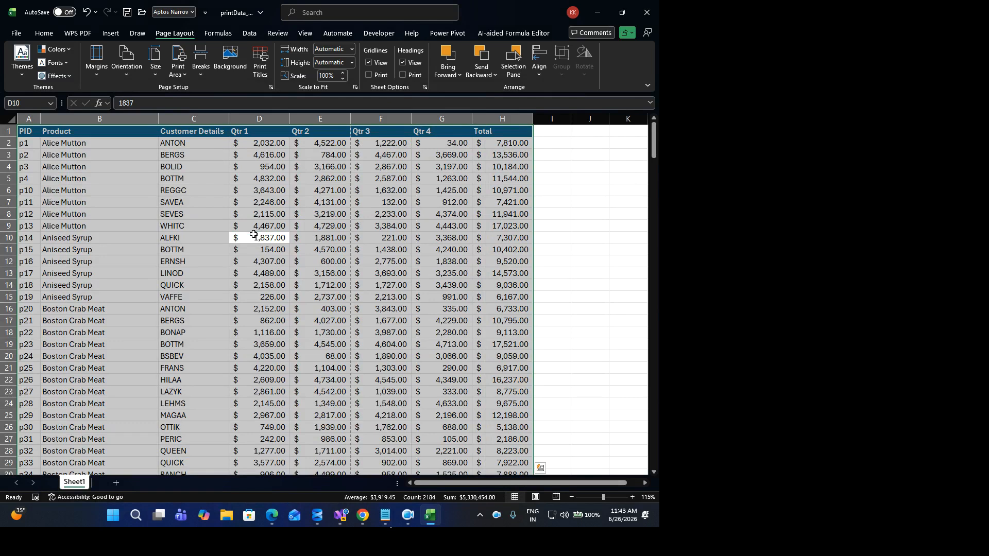
pyautogui.click(300, 35)
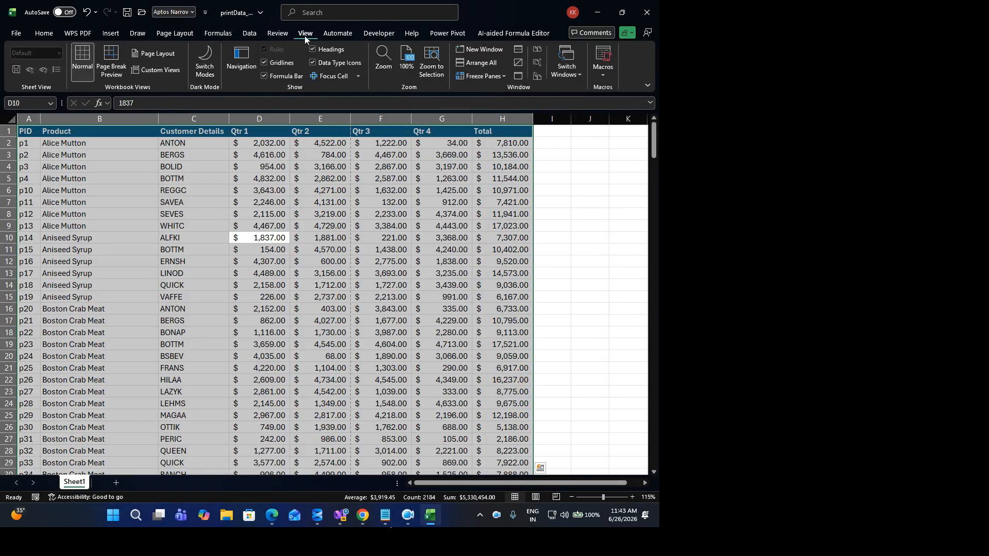
pyautogui.click(113, 72)
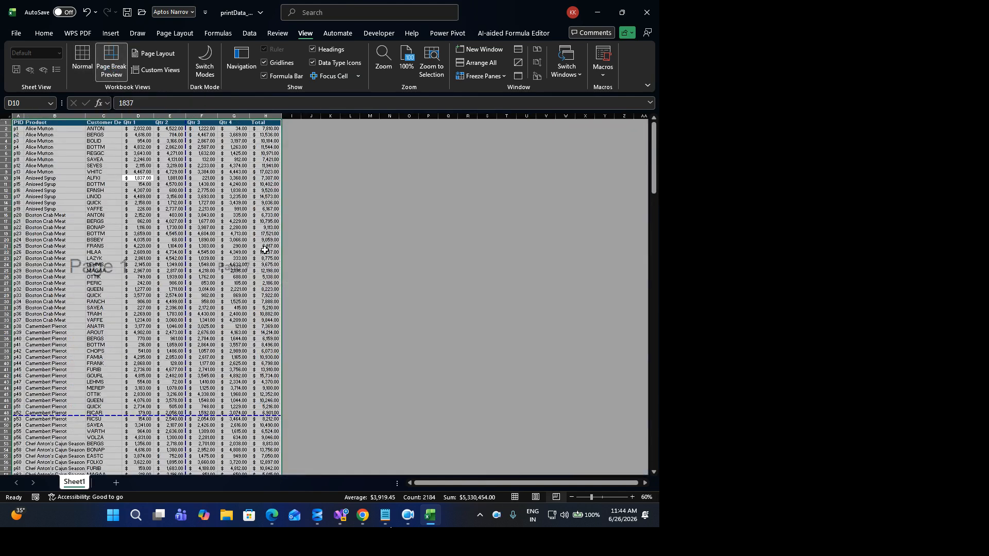
pyautogui.scroll(5, 244, 239)
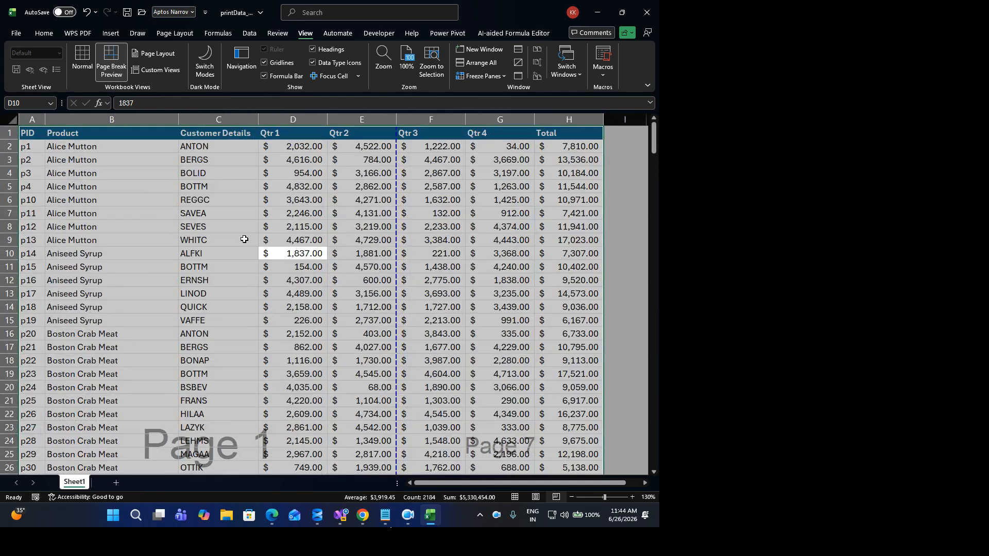
pyautogui.click(333, 291)
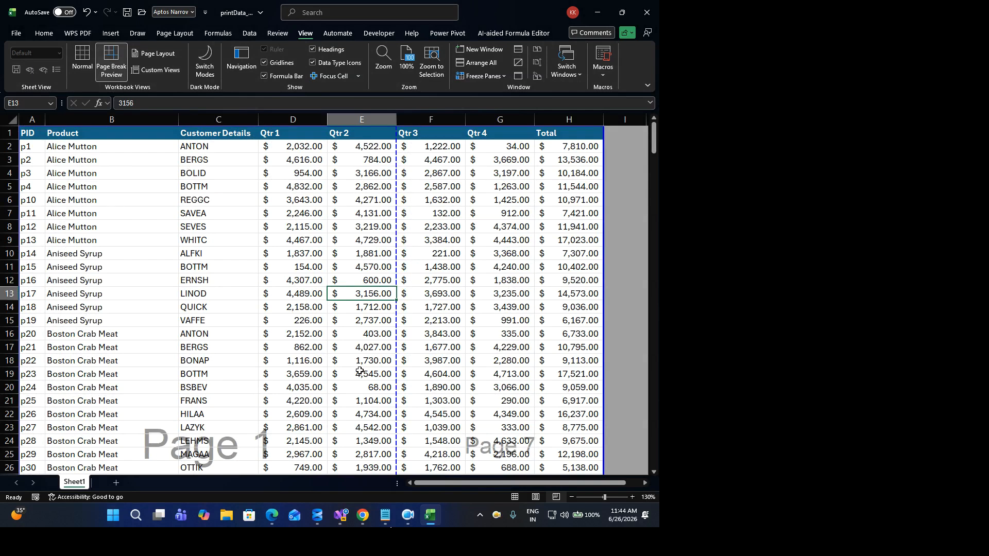
pyautogui.scroll(-1, 360, 367)
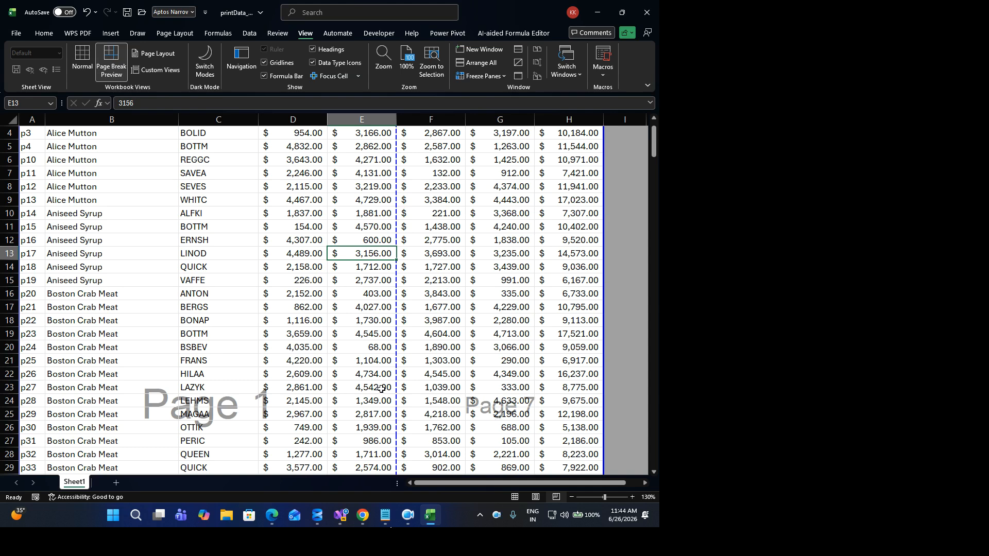
pyautogui.scroll(1, 381, 388)
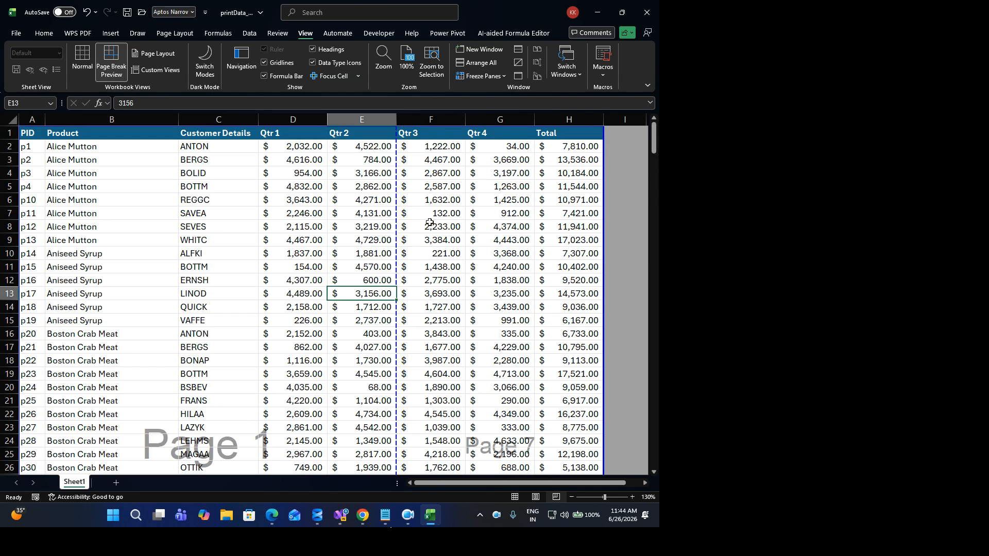
# Step: Reduce the print scale to 70% so all columns through Total fit on one page width
pyautogui.click(174, 34)
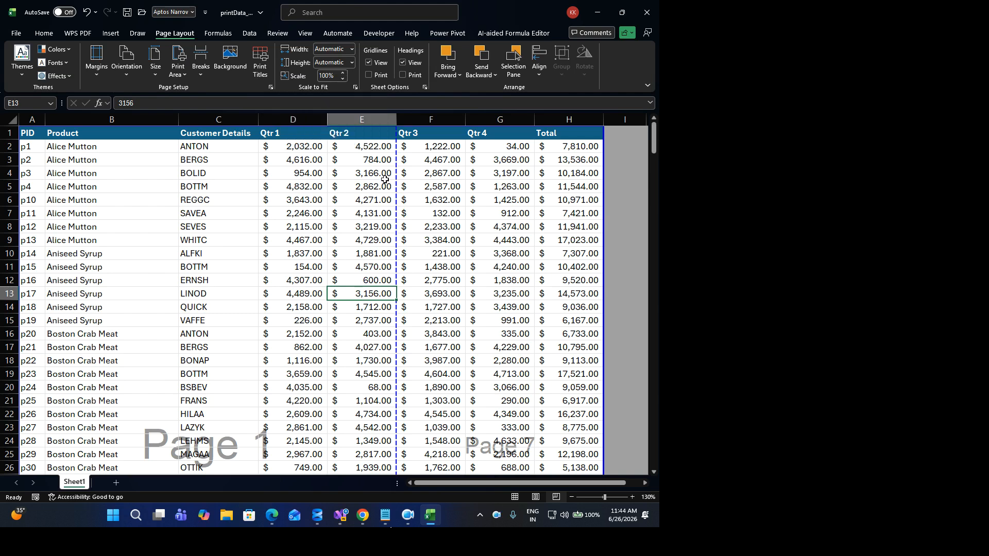
pyautogui.click(343, 78)
pyautogui.click(342, 78)
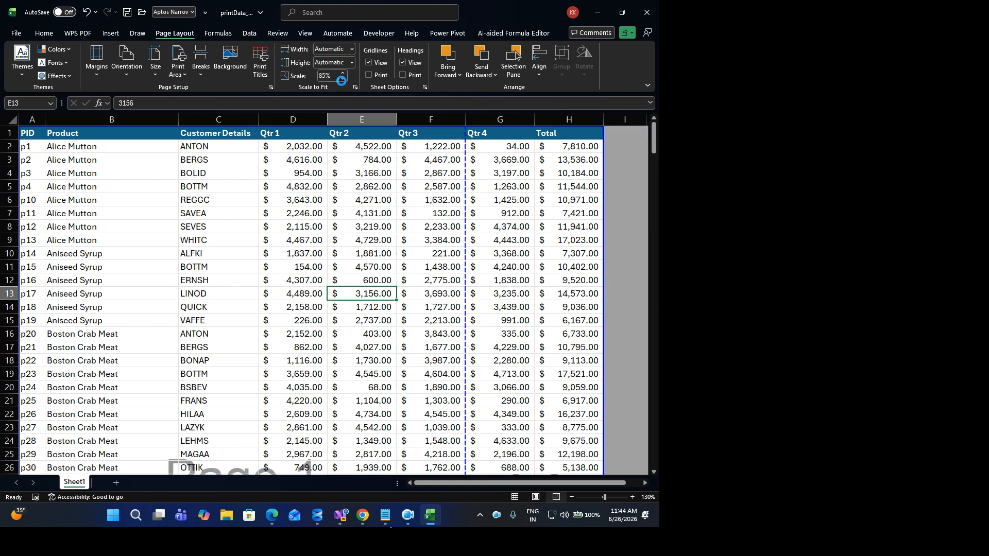
pyautogui.click(341, 81)
pyautogui.click(341, 80)
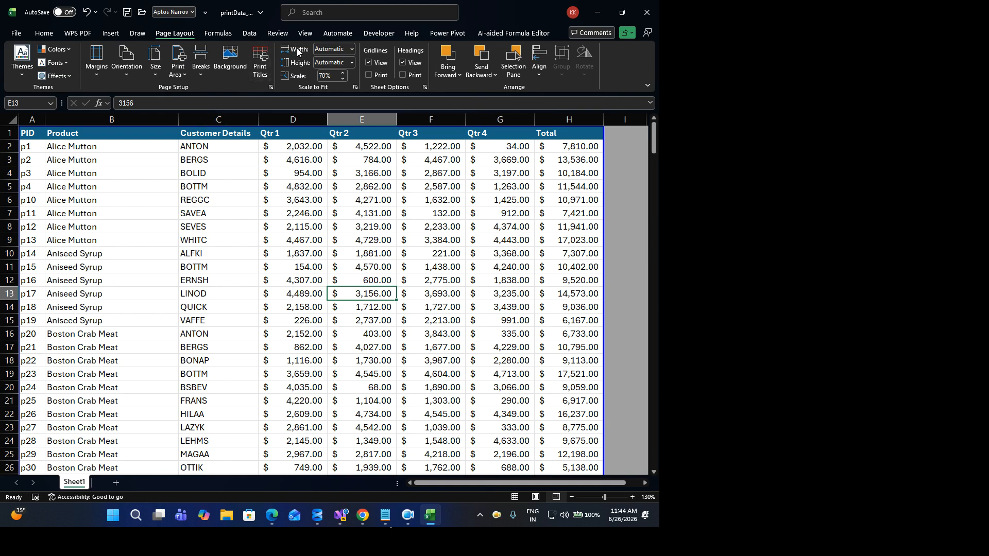
# Step: Return the worksheet to Normal view and check in the print preview how all columns fit on the page
pyautogui.click(305, 33)
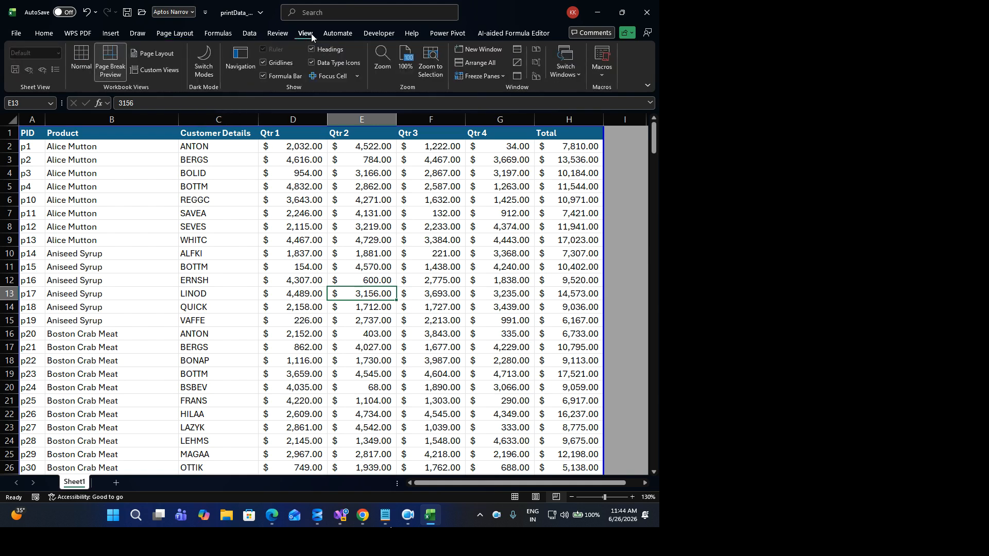
pyautogui.click(83, 63)
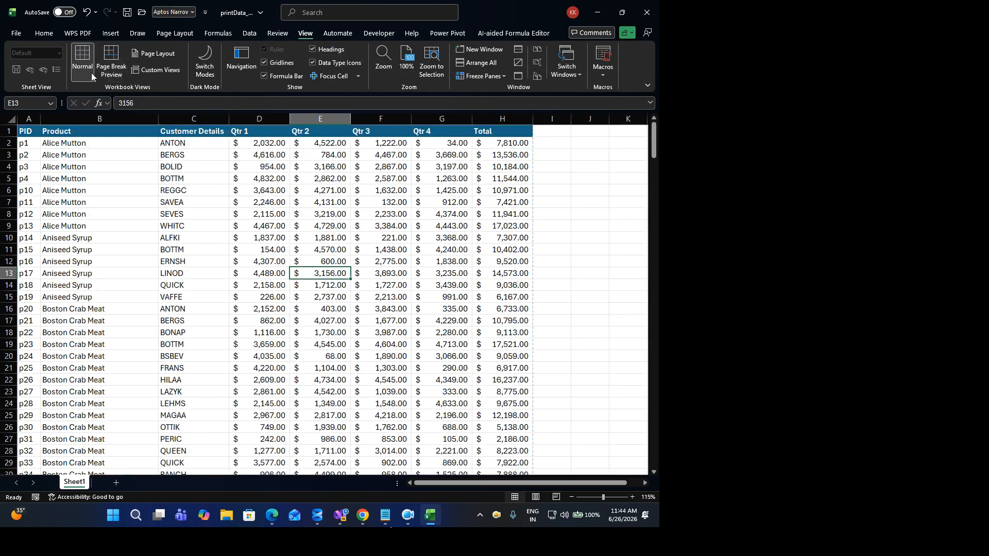
pyautogui.click(374, 223)
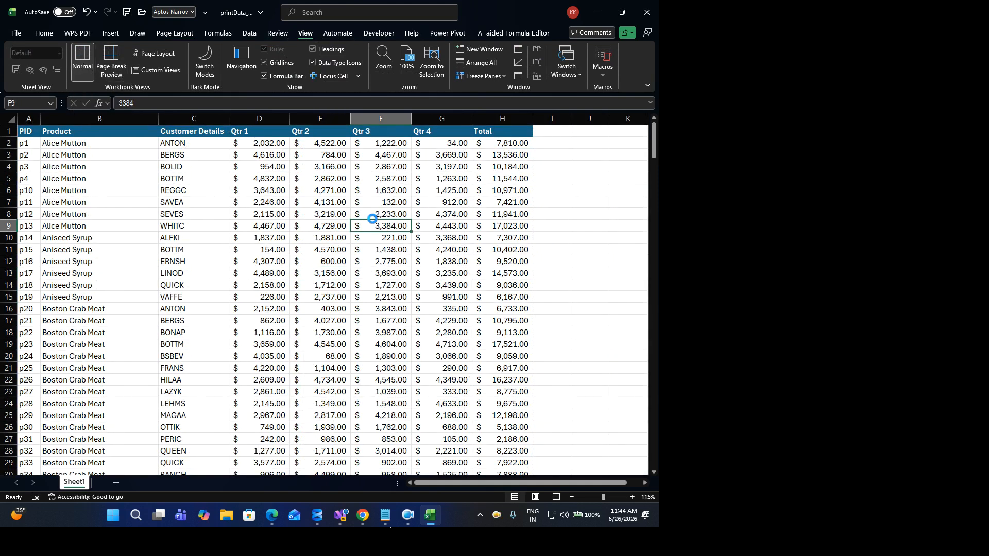
pyautogui.hotkey('ctrl', 'p')
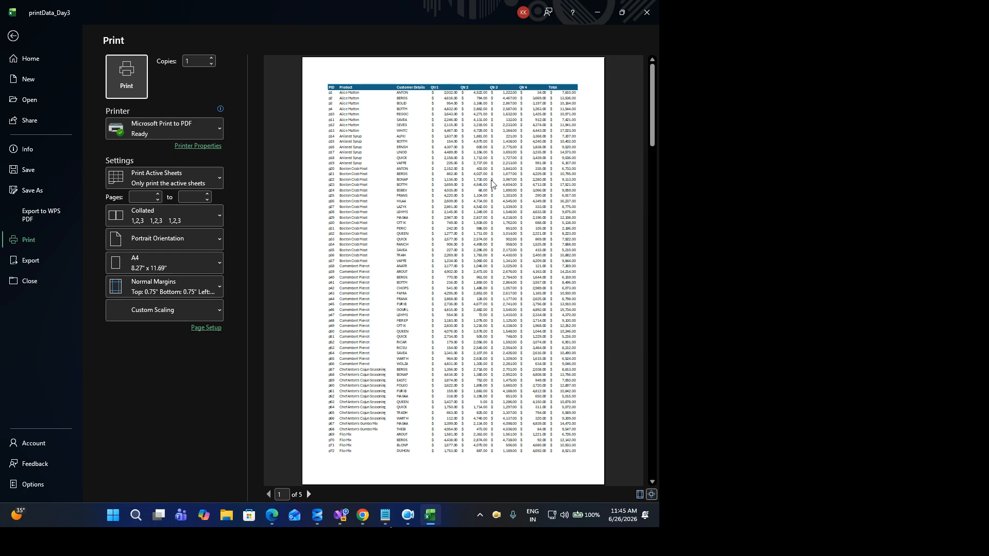
pyautogui.click(14, 37)
# Step: Switch to the Notepad notes, highlight the "print heading available on each page" topic, and return to the Excel worksheet
pyautogui.moveTo(385, 515)
pyautogui.click(439, 455)
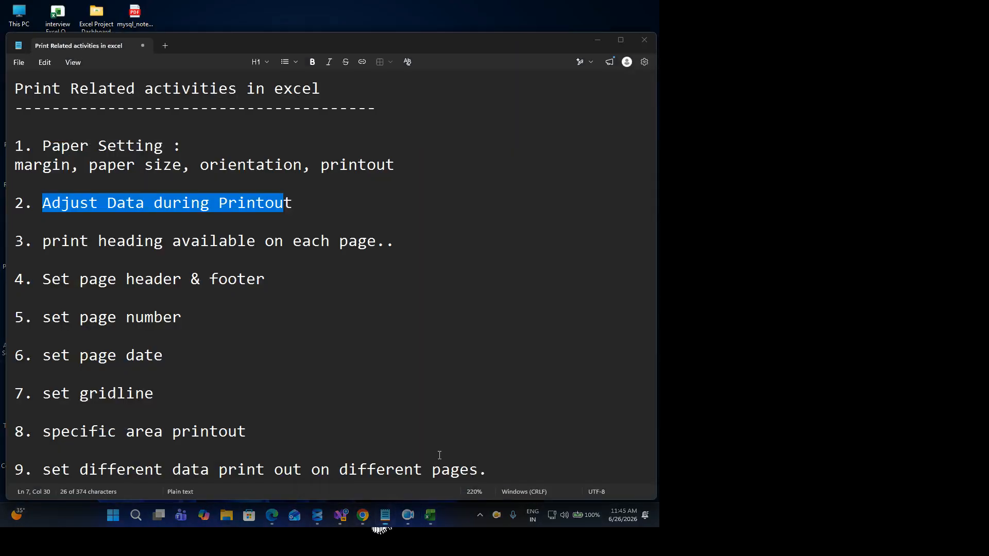
pyautogui.moveTo(43, 240); pyautogui.dragTo(250, 254)
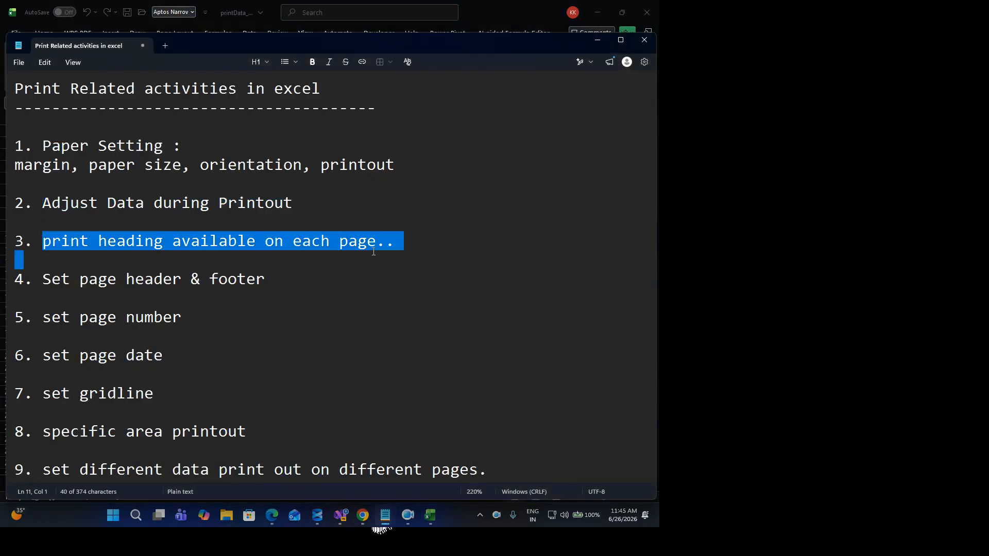
pyautogui.moveTo(374, 252); pyautogui.dragTo(391, 245)
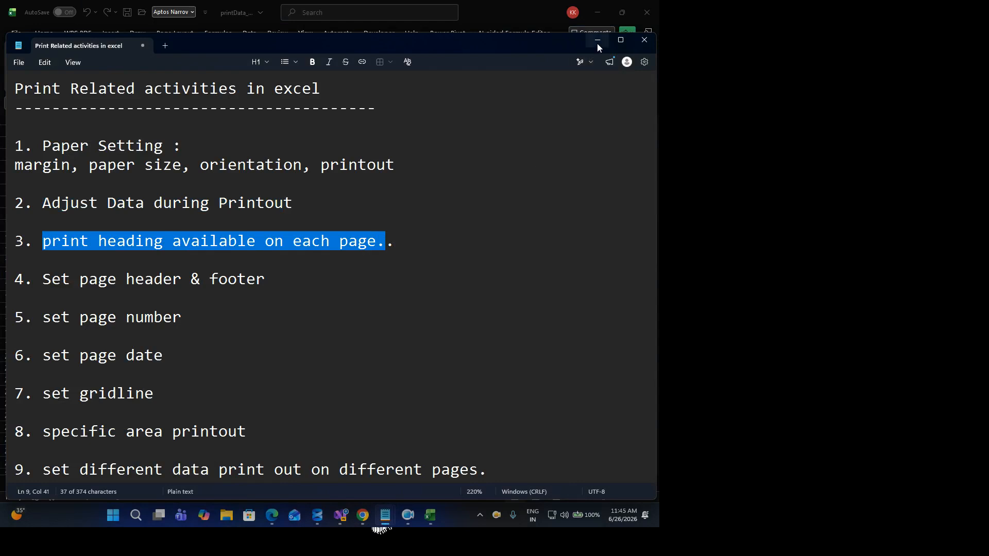
pyautogui.click(597, 41)
pyautogui.click(370, 280)
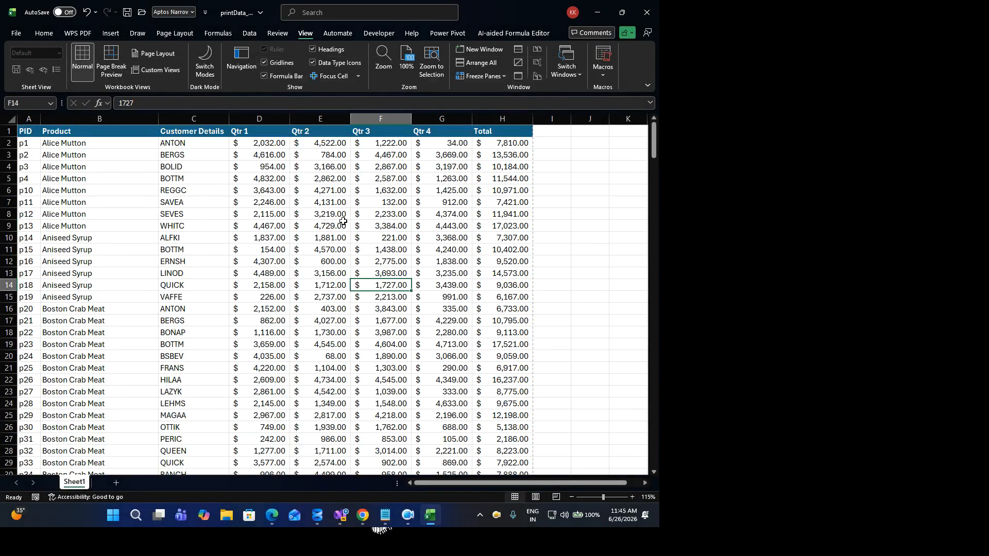
# Step: Check pages 1 and 2 of the print preview for the column heading row, and return to the worksheet
pyautogui.hotkey('ctrl', 'p')
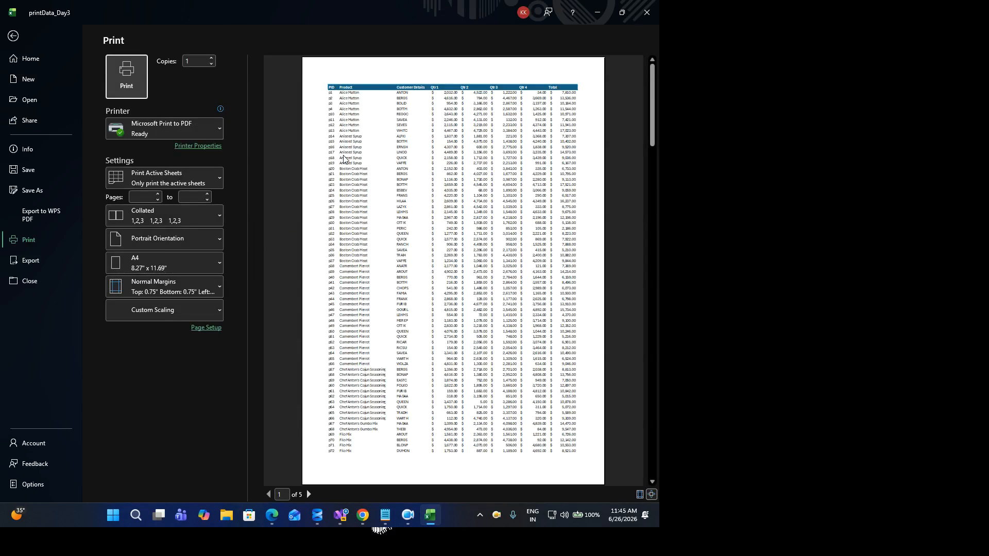
pyautogui.click(387, 123)
pyautogui.click(389, 125)
pyautogui.click(308, 494)
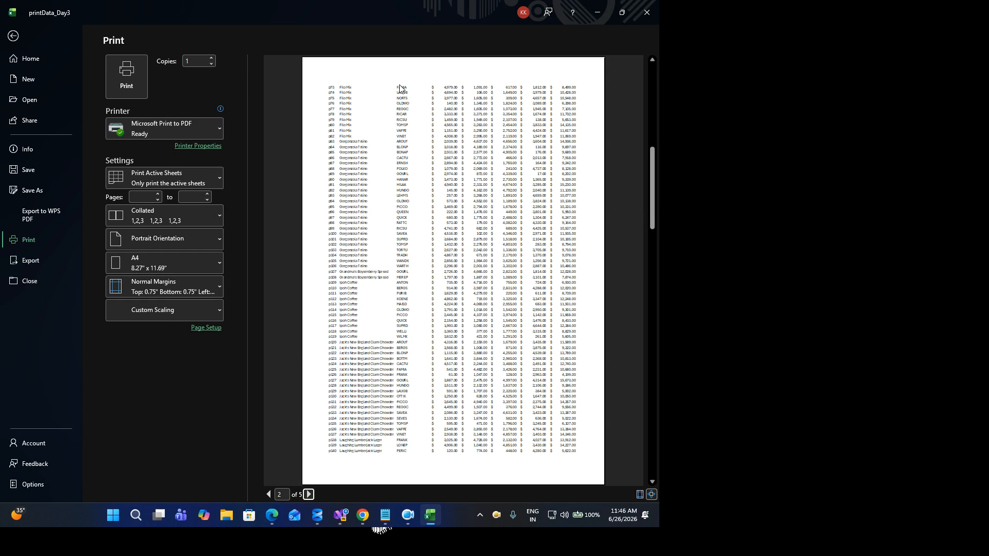
pyautogui.click(13, 35)
pyautogui.click(264, 224)
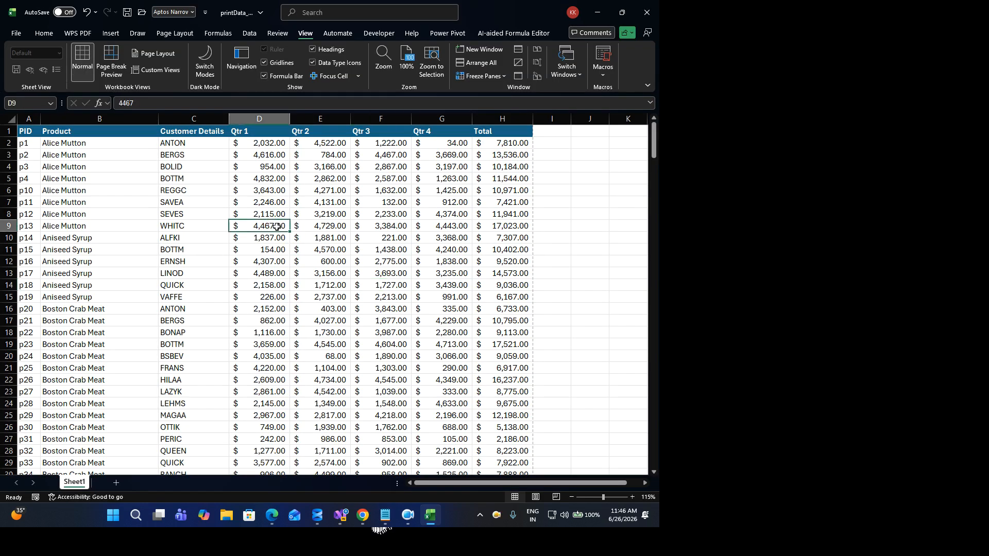
# Step: Set row 1 ($1:$1) as the print title row to repeat at the top of every printed page
pyautogui.hotkey('ctrl', 'a')
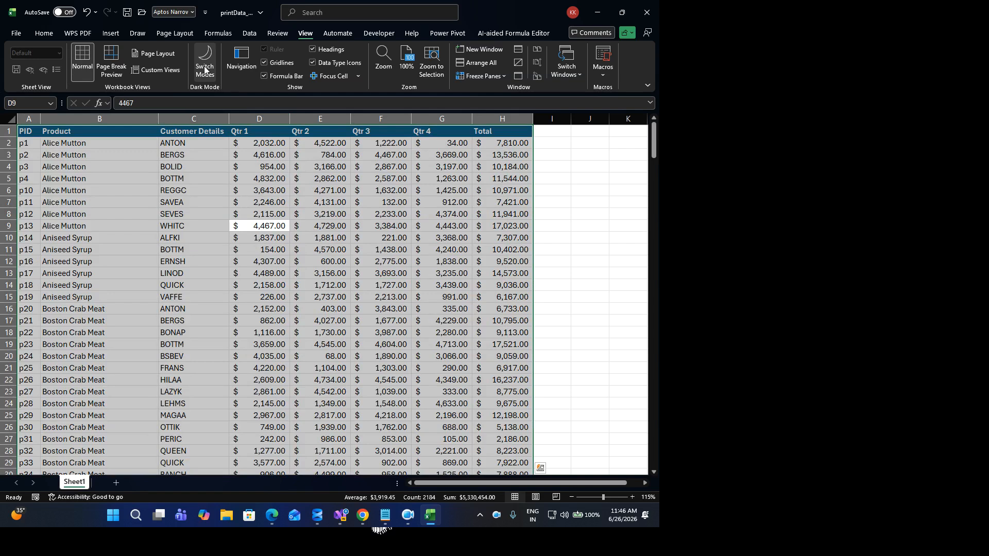
pyautogui.click(183, 36)
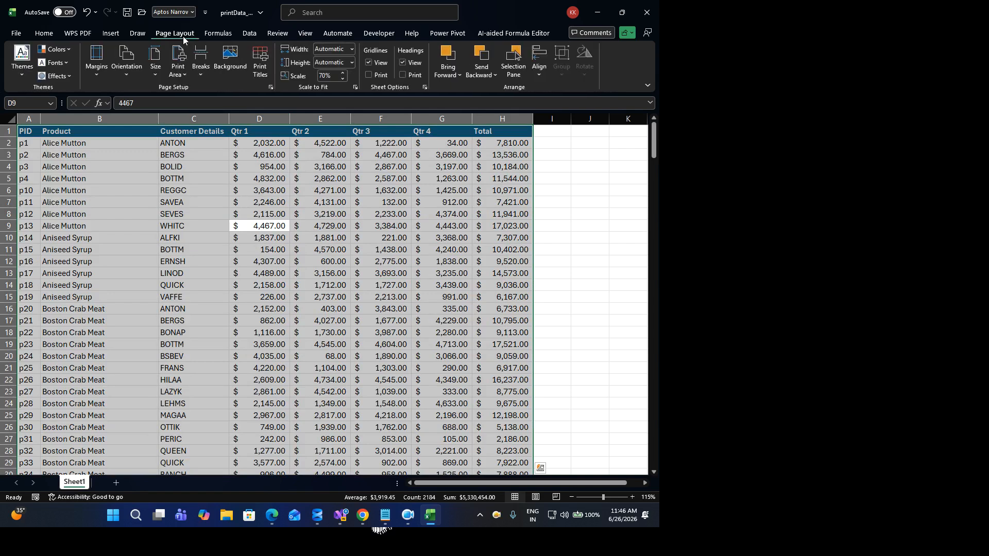
pyautogui.click(259, 66)
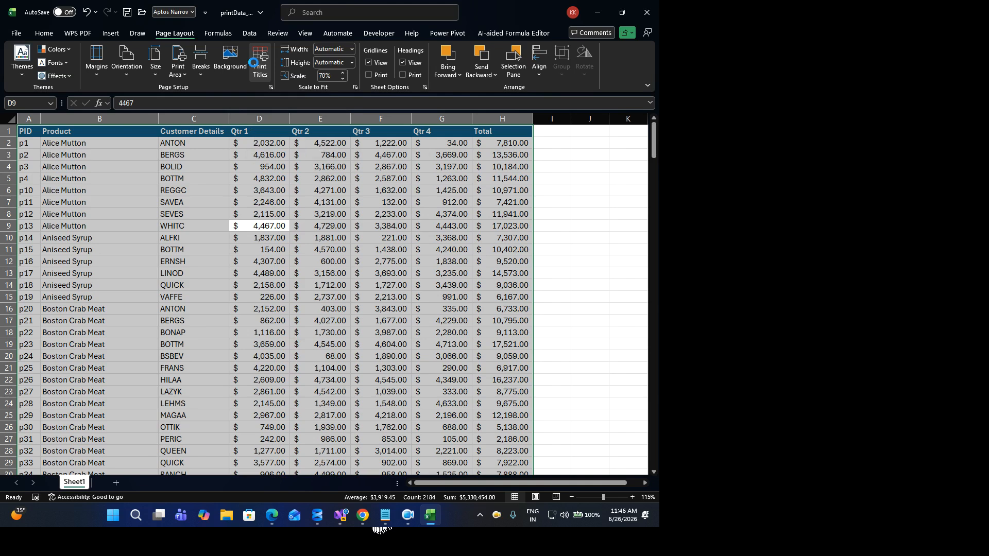
pyautogui.moveTo(365, 61); pyautogui.dragTo(293, 153)
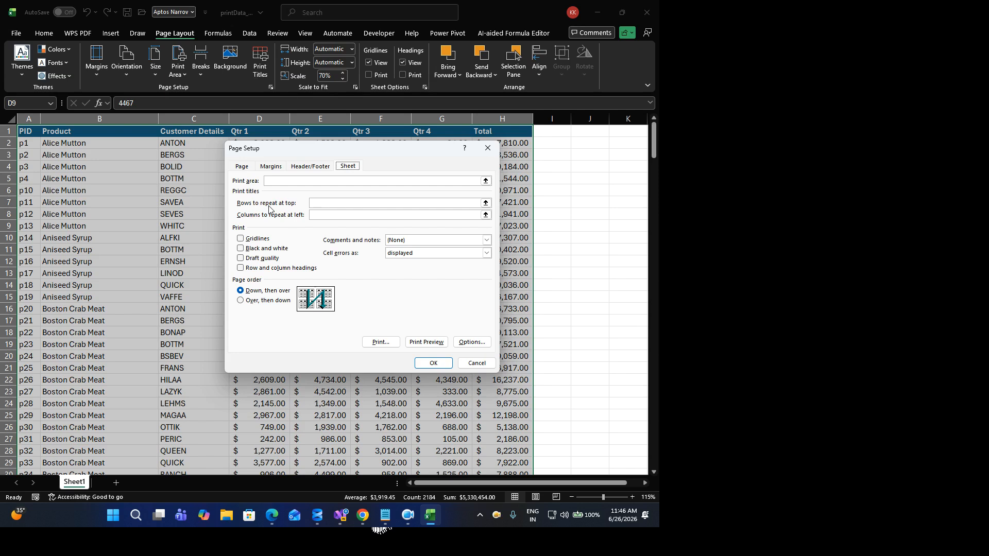
pyautogui.click(309, 205)
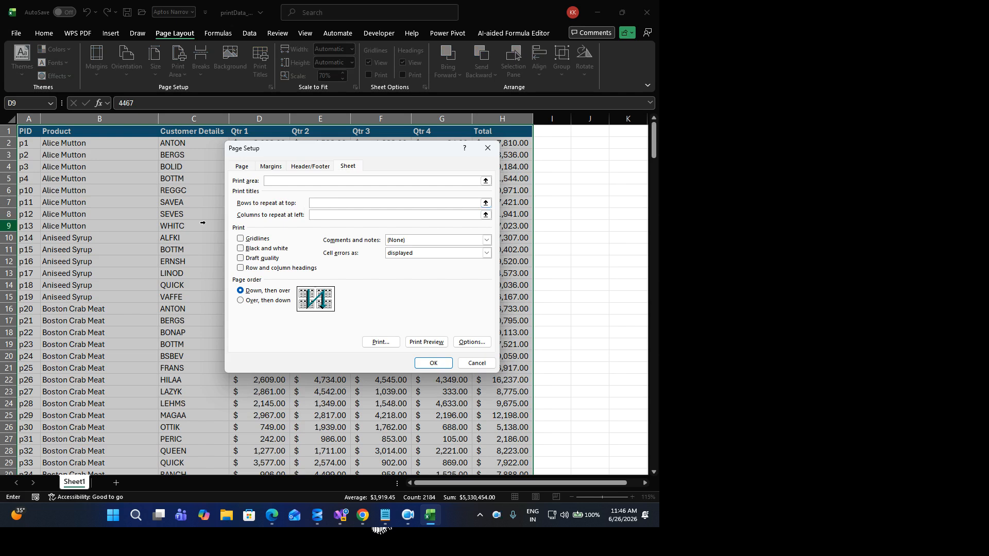
pyautogui.click(3, 132)
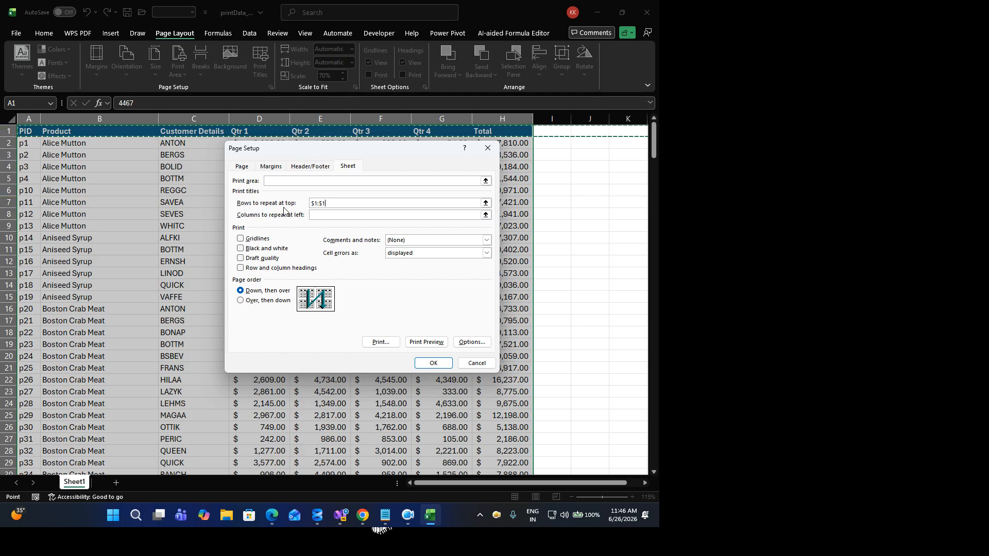
pyautogui.click(433, 363)
pyautogui.click(404, 289)
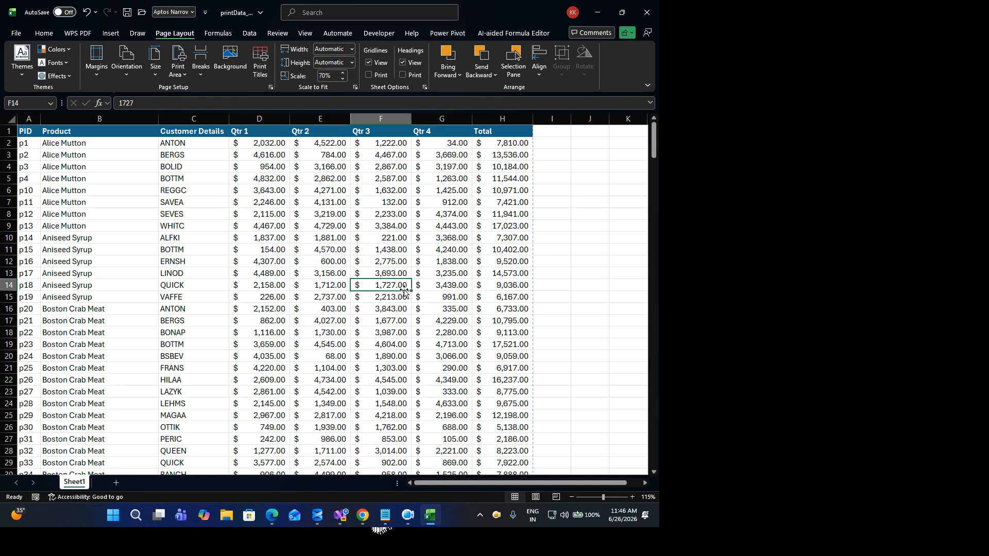
# Step: Page through the print preview up to page 5 to check the headings on each page, and return to the worksheet
pyautogui.hotkey('ctrl', 'p')
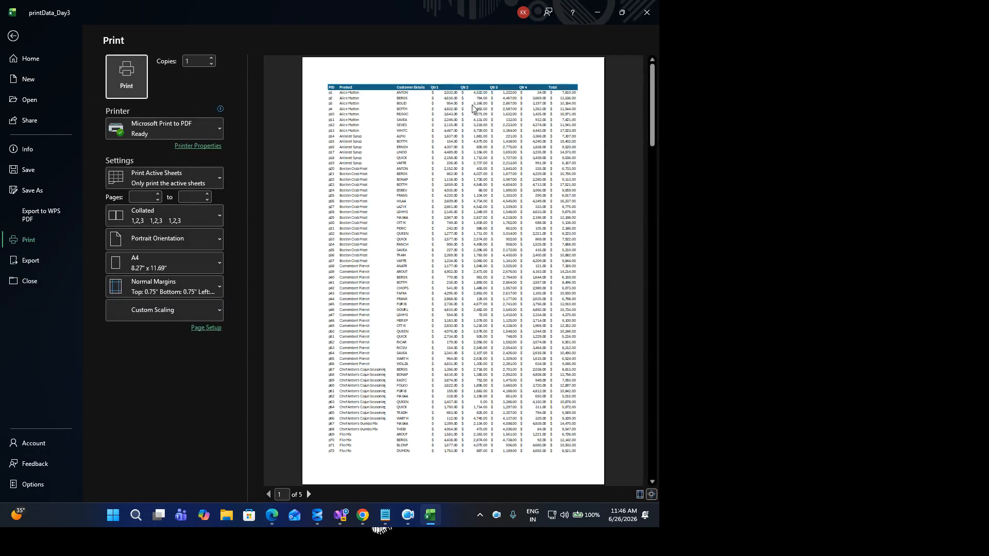
pyautogui.click(309, 494)
pyautogui.click(308, 494)
pyautogui.click(312, 494)
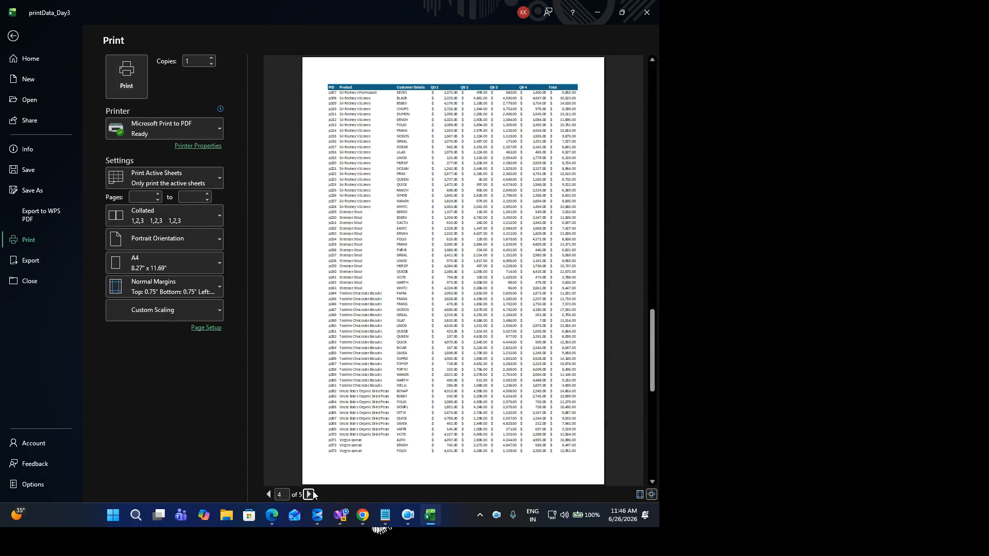
pyautogui.click(312, 494)
pyautogui.click(313, 491)
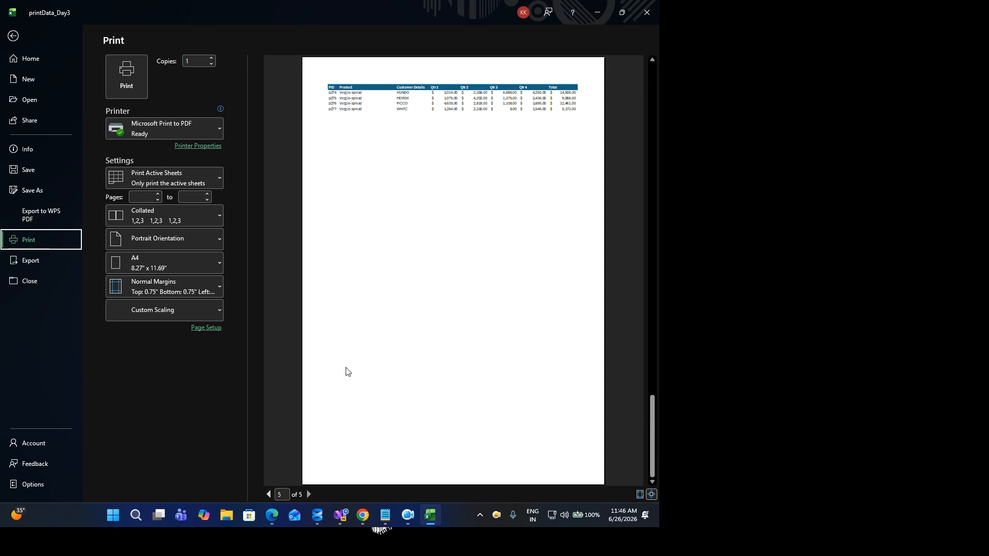
pyautogui.click(15, 40)
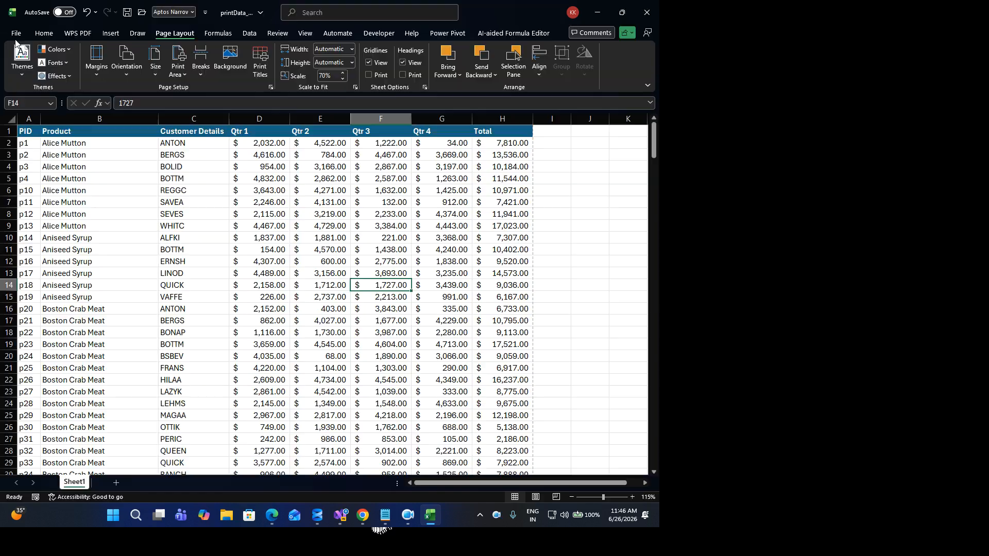
pyautogui.click(253, 210)
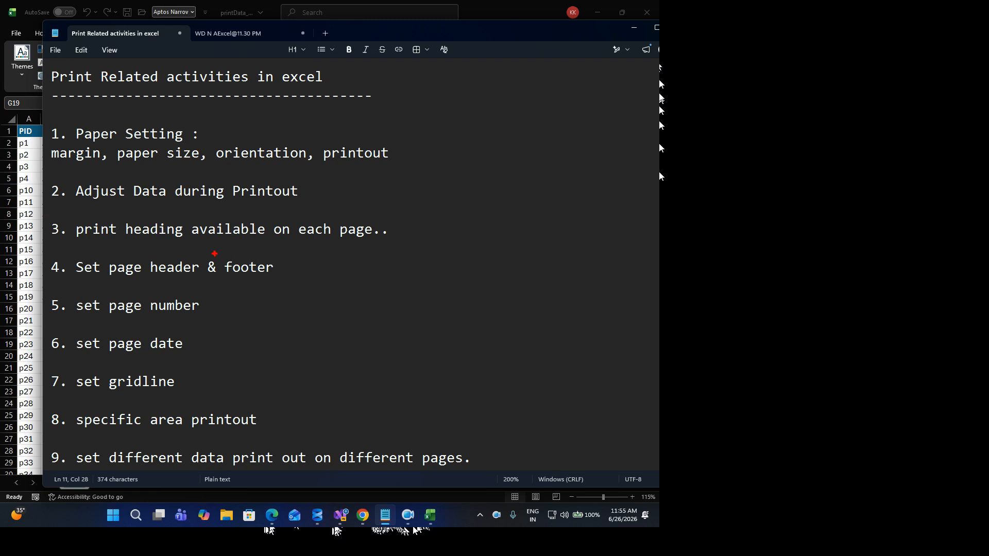
# Step: Mark the "Set page header & footer" topic in the Notepad notes and return to the Excel worksheet
pyautogui.moveTo(125, 253)
pyautogui.mouseDown()
pyautogui.moveTo(66, 261)
pyautogui.moveTo(290, 283)
pyautogui.mouseUp()
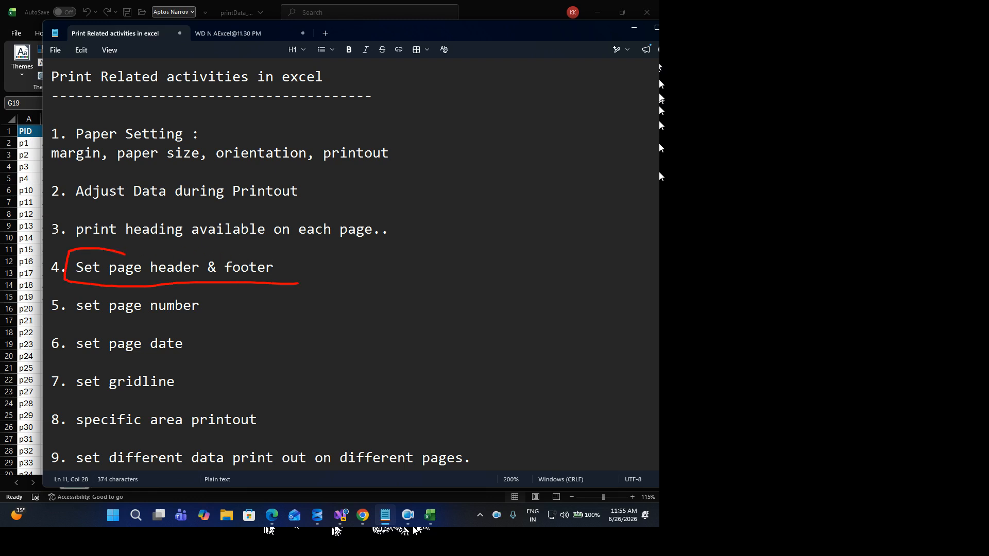
pyautogui.press('Escape')
pyautogui.click(633, 27)
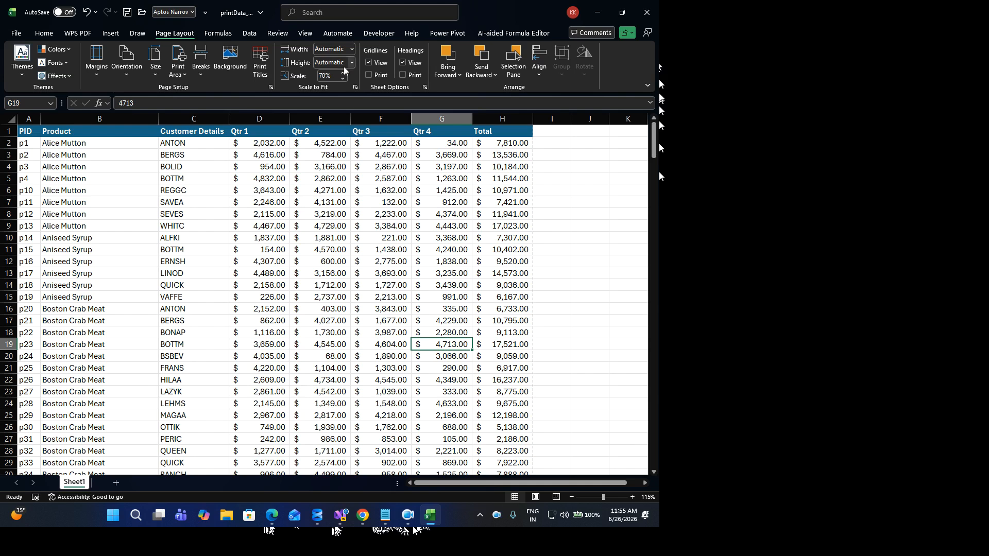
# Step: Check the first page's header and footer space in the print preview and return to the worksheet
pyautogui.click(298, 36)
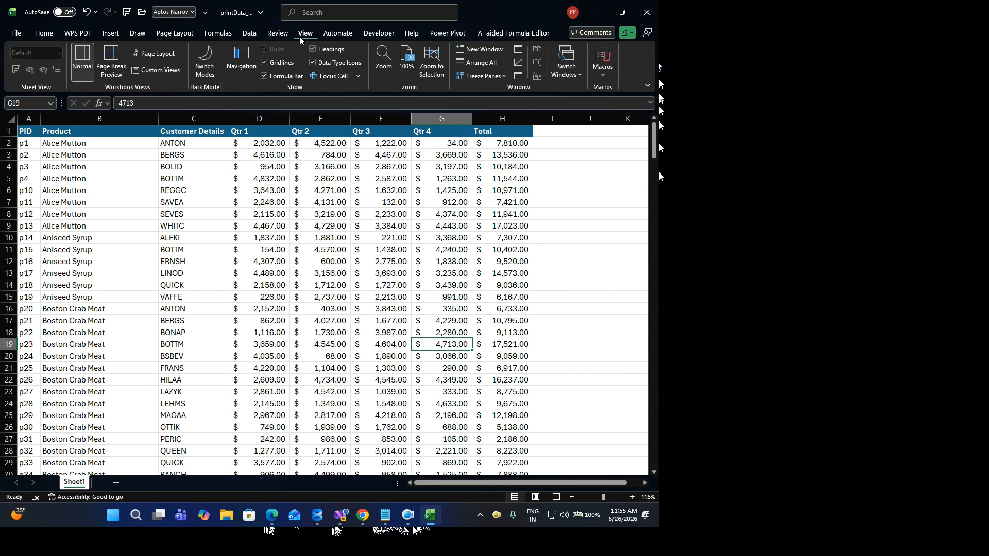
pyautogui.click(294, 178)
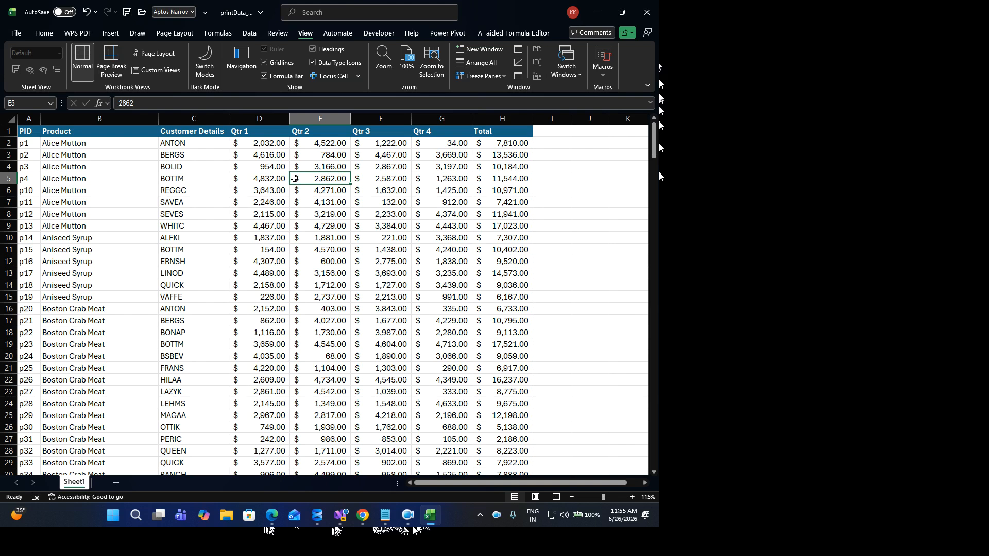
pyautogui.hotkey('ctrl', 'p')
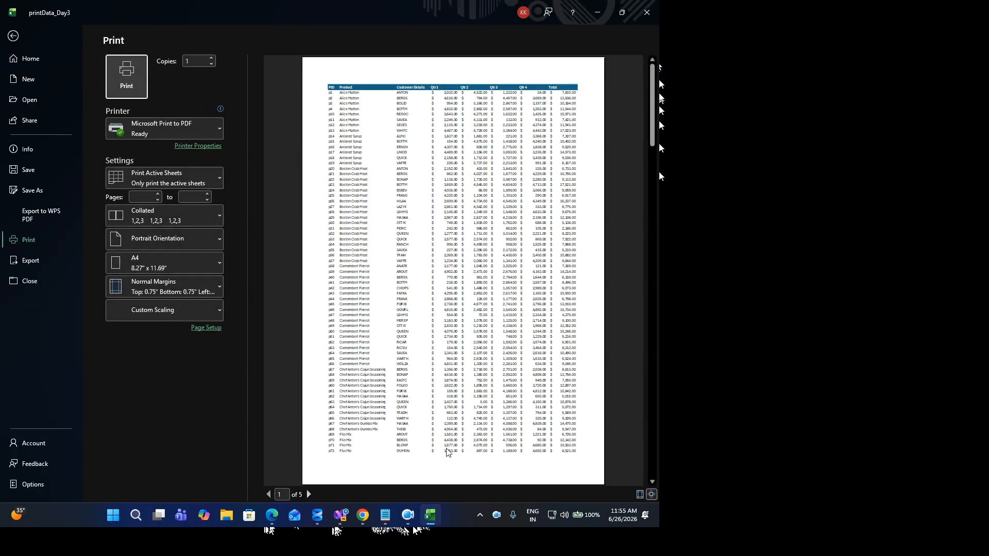
pyautogui.click(13, 36)
pyautogui.click(241, 251)
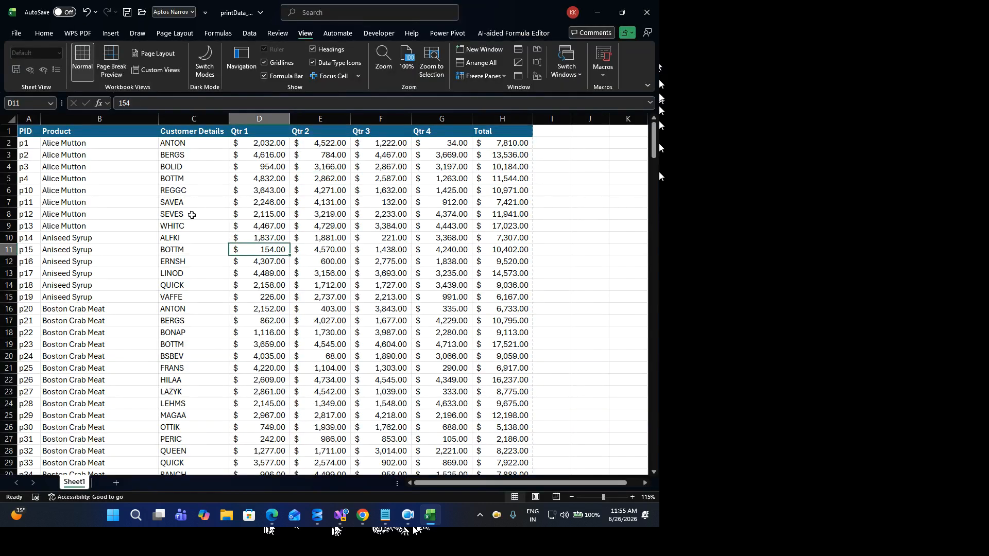
# Step: Display the sheet in Page Layout view and enter "Sales Report - 2026" as the centre page header
pyautogui.scroll(-2, 257, 209)
pyautogui.scroll(2, 260, 210)
pyautogui.click(159, 54)
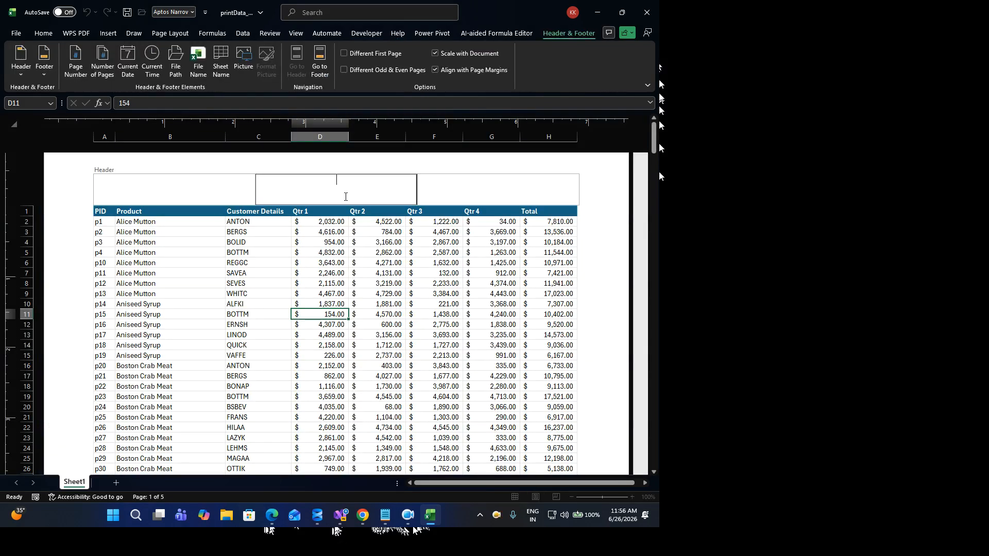
pyautogui.write('Sales Report - 2026')
pyautogui.click(399, 273)
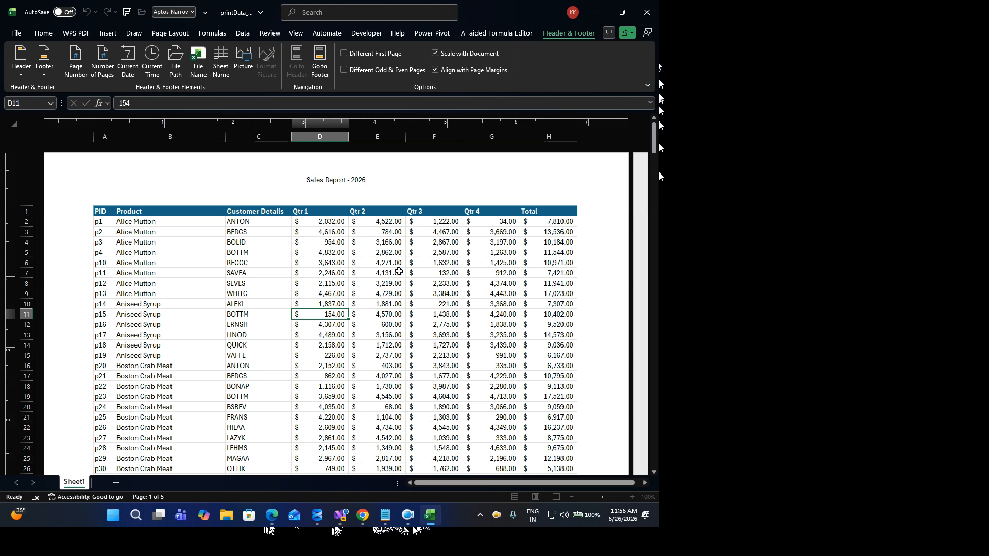
# Step: Enter "Ladder ABC" as the centre page footer on the first page
pyautogui.scroll(-5, 399, 273)
pyautogui.scroll(-12, 399, 273)
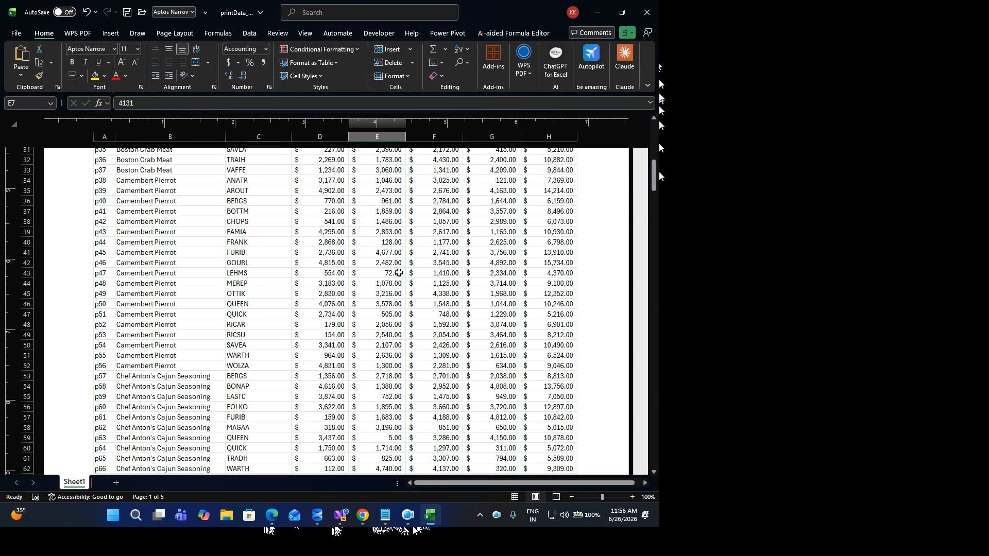
pyautogui.click(383, 359)
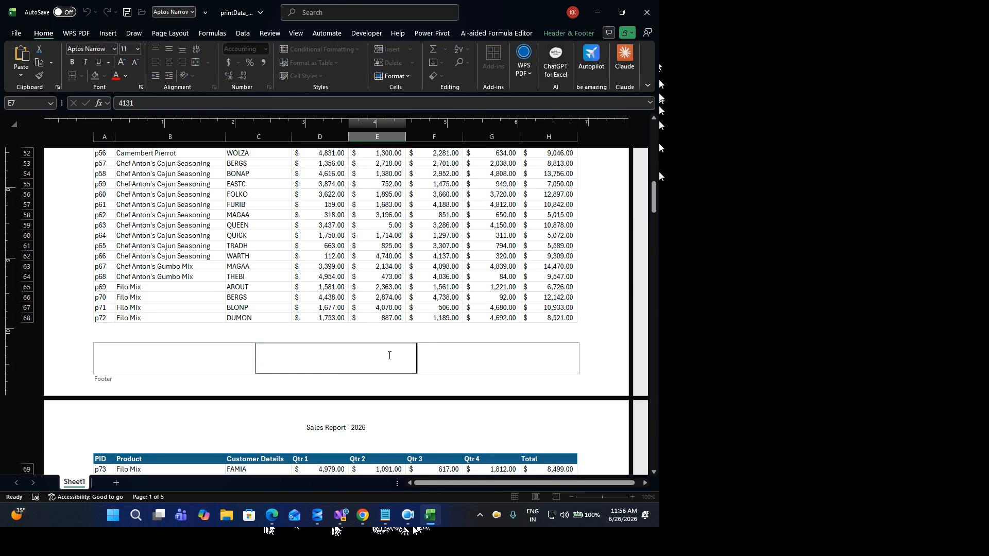
pyautogui.write('Ladder ABC')
pyautogui.click(403, 289)
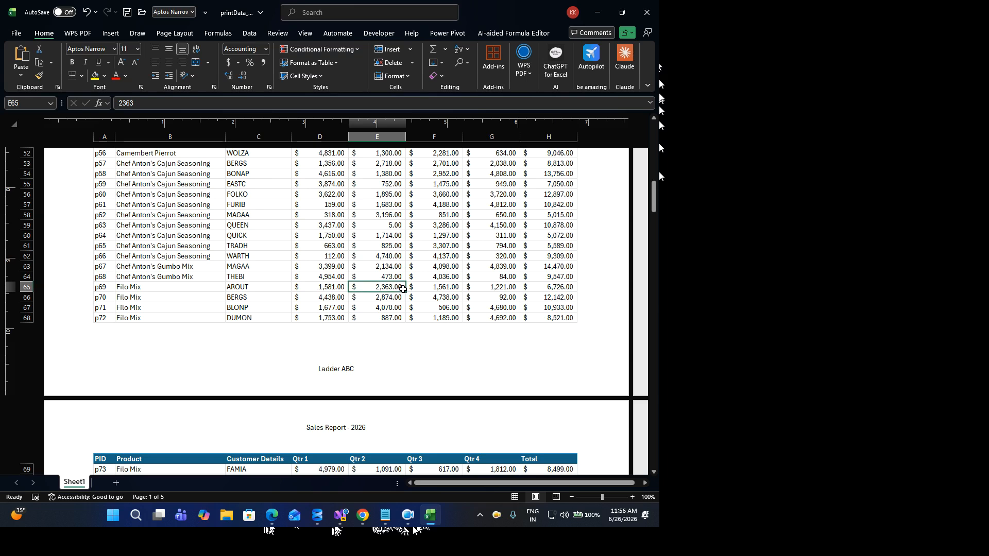
# Step: Switch the sheet back to Normal view
pyautogui.scroll(4, 402, 289)
pyautogui.scroll(5, 402, 289)
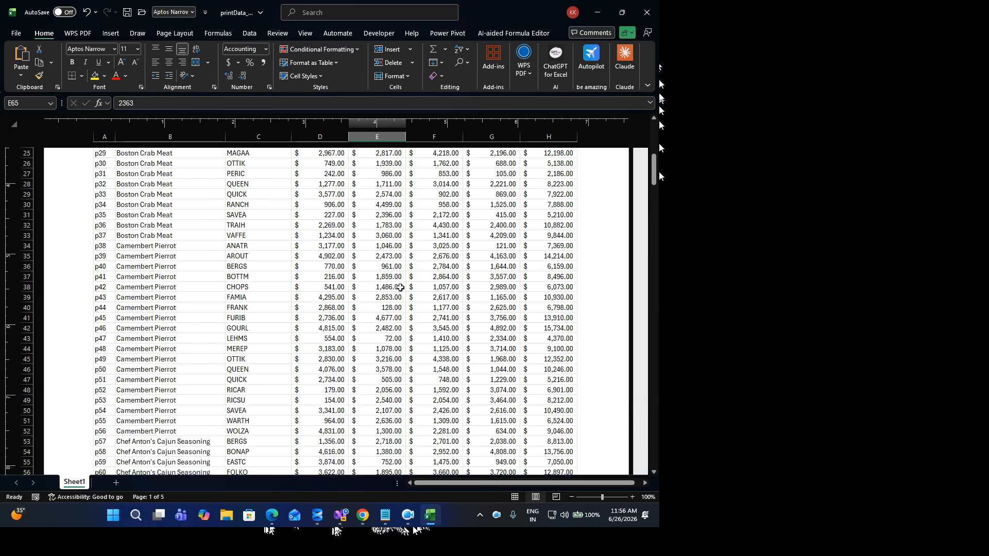
pyautogui.click(306, 34)
pyautogui.click(83, 60)
pyautogui.click(277, 247)
# Step: Page through the print preview to check the header and footer on each page, and return to the worksheet
pyautogui.hotkey('ctrl', 'p')
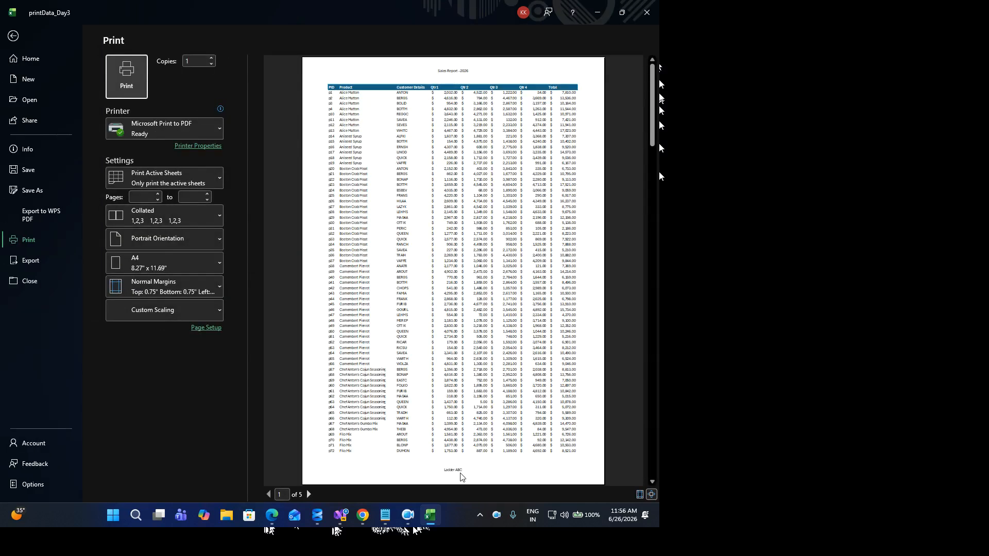
pyautogui.click(309, 494)
pyautogui.click(308, 495)
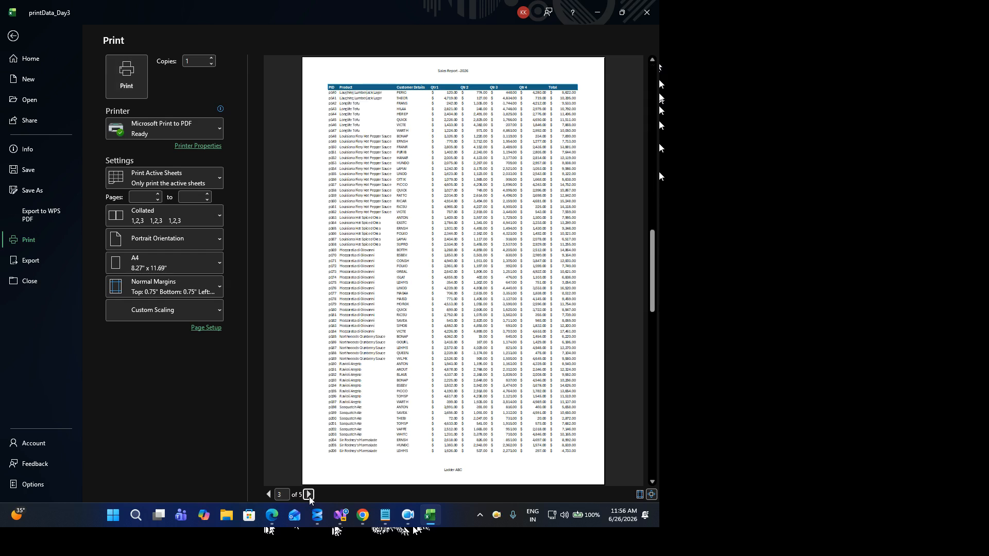
pyautogui.click(308, 495)
pyautogui.click(269, 495)
pyautogui.click(269, 494)
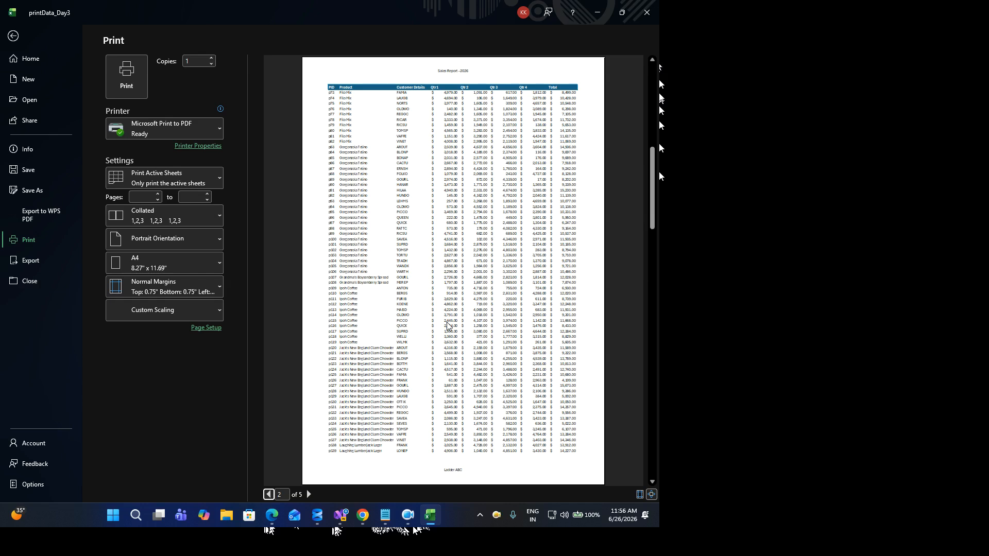
pyautogui.press('Escape')
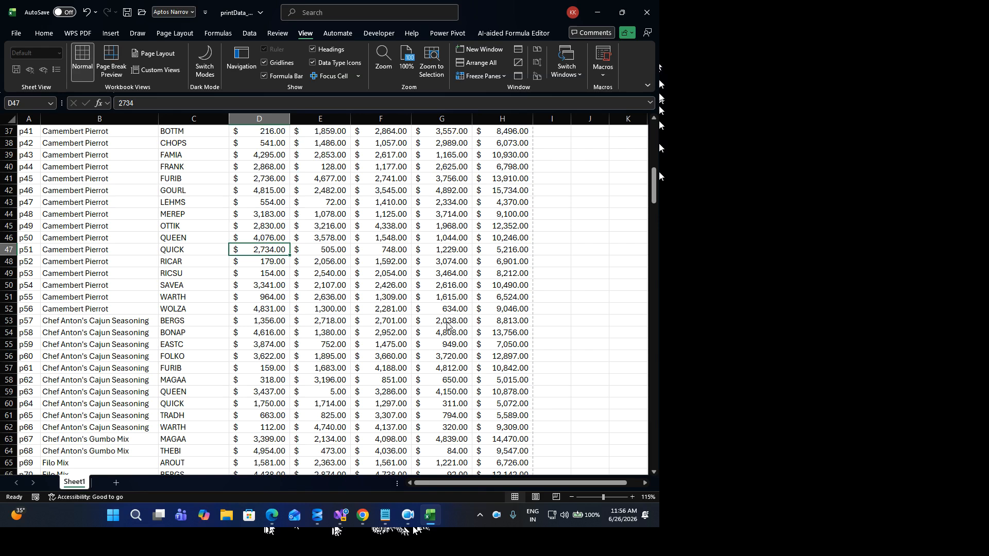
# Step: Mark the "set page number" topic in the Notepad notes and return to the Excel worksheet
pyautogui.click(390, 515)
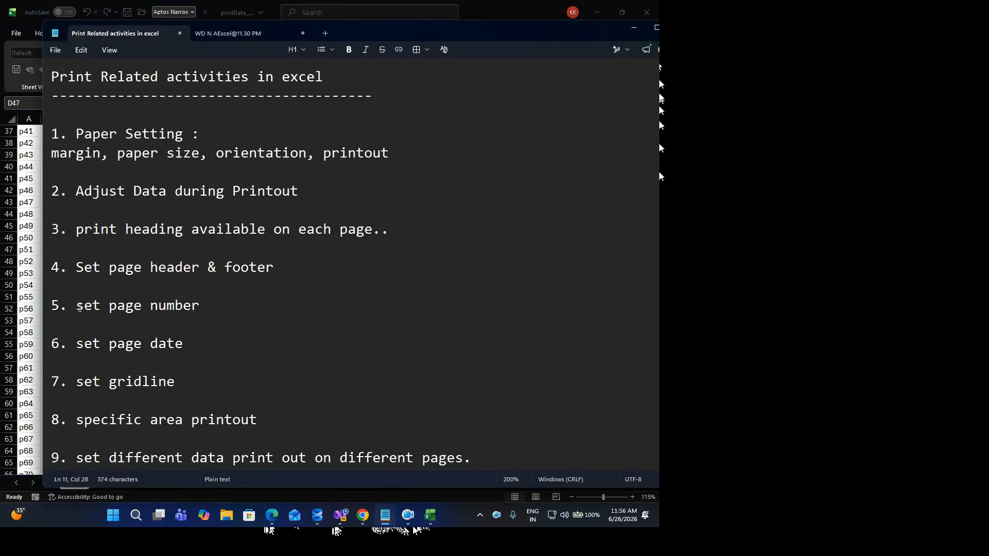
pyautogui.moveTo(77, 308); pyautogui.dragTo(200, 309)
pyautogui.click(633, 27)
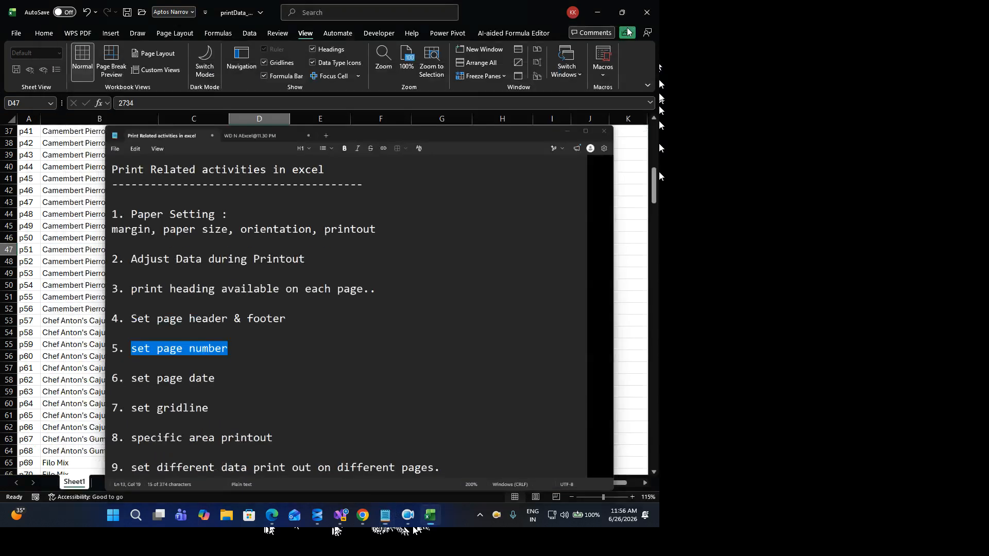
# Step: Display the sheet in Page Layout view and enter "&[page] of &[pages]" in the left section of the page header
pyautogui.click(319, 249)
pyautogui.scroll(5, 314, 330)
pyautogui.scroll(7, 314, 330)
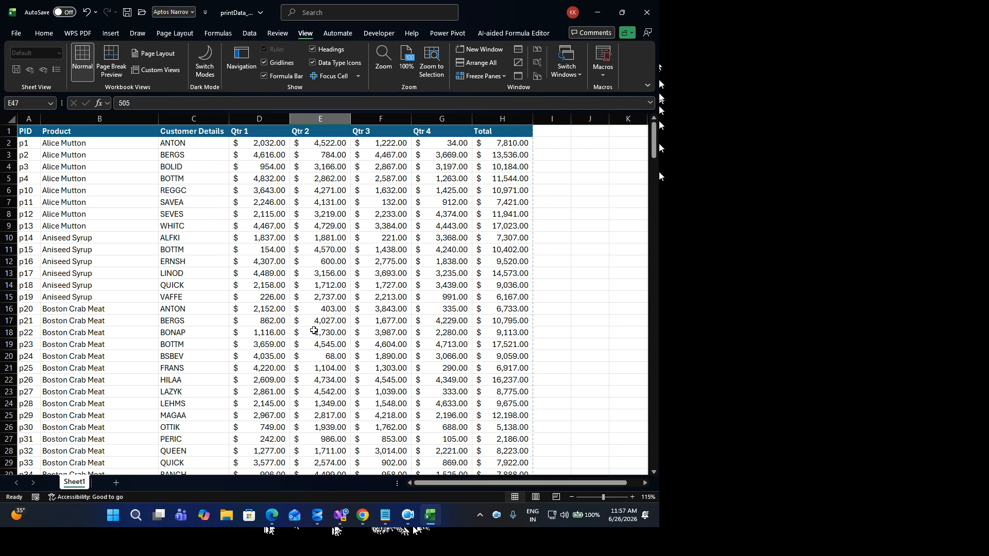
pyautogui.click(277, 250)
pyautogui.hotkey('ctrl', 'a')
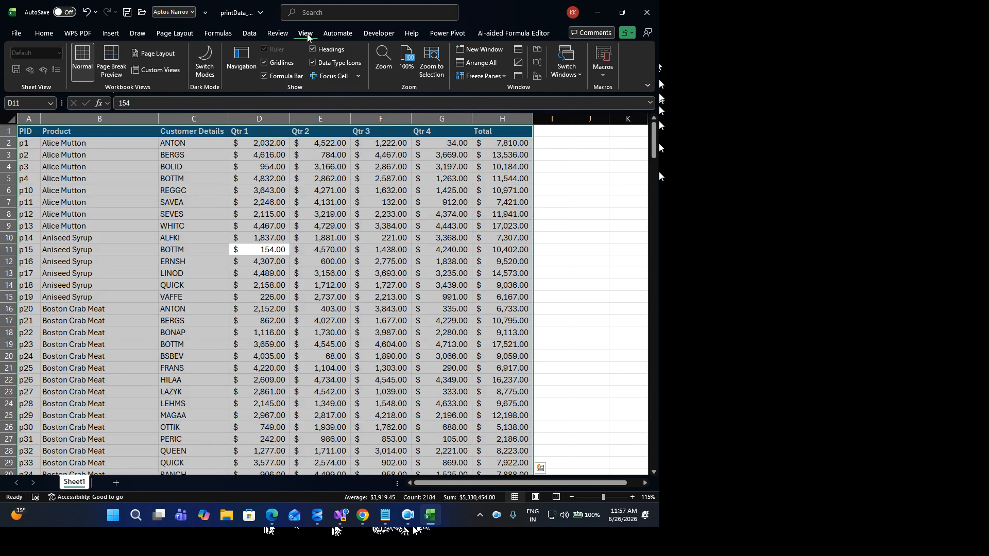
pyautogui.click(161, 56)
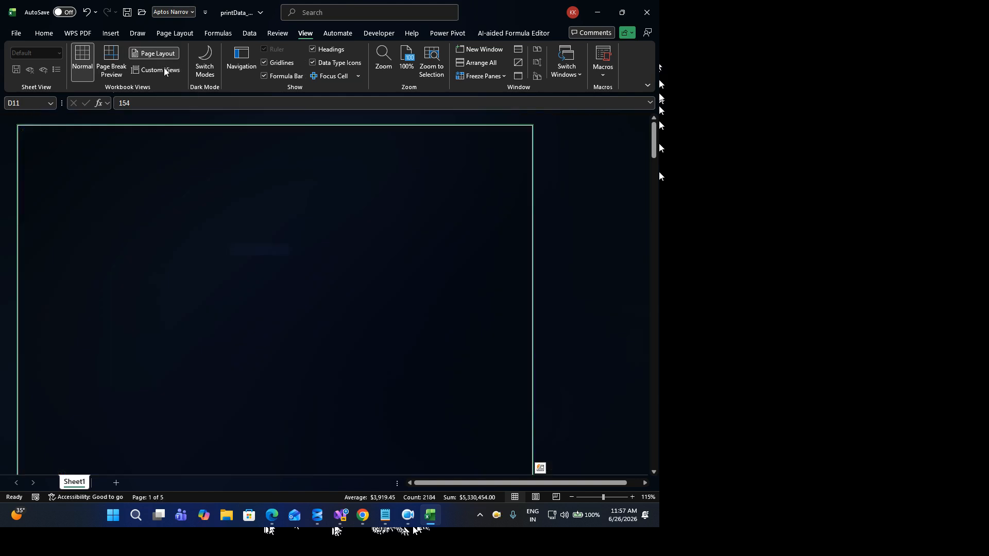
pyautogui.click(147, 188)
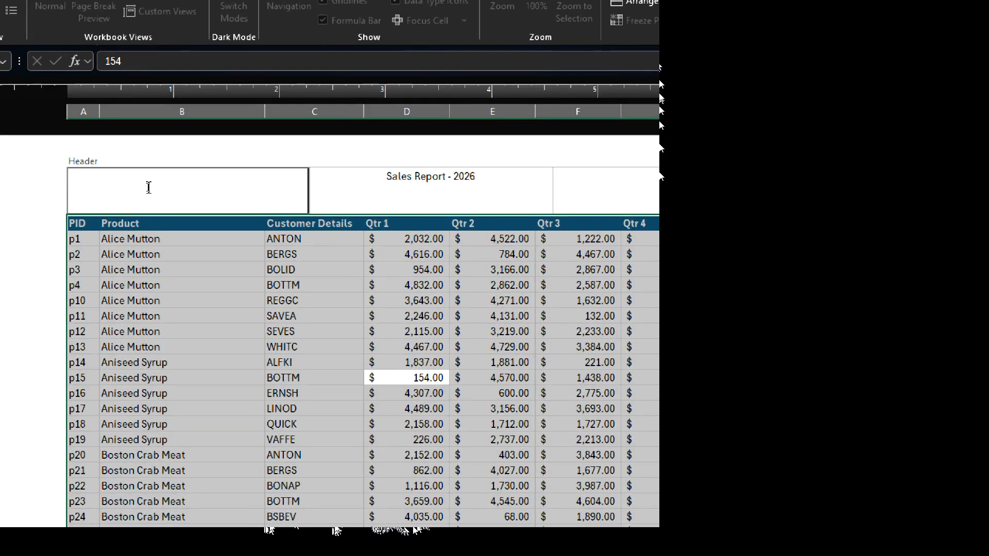
pyautogui.write('&[page] of')
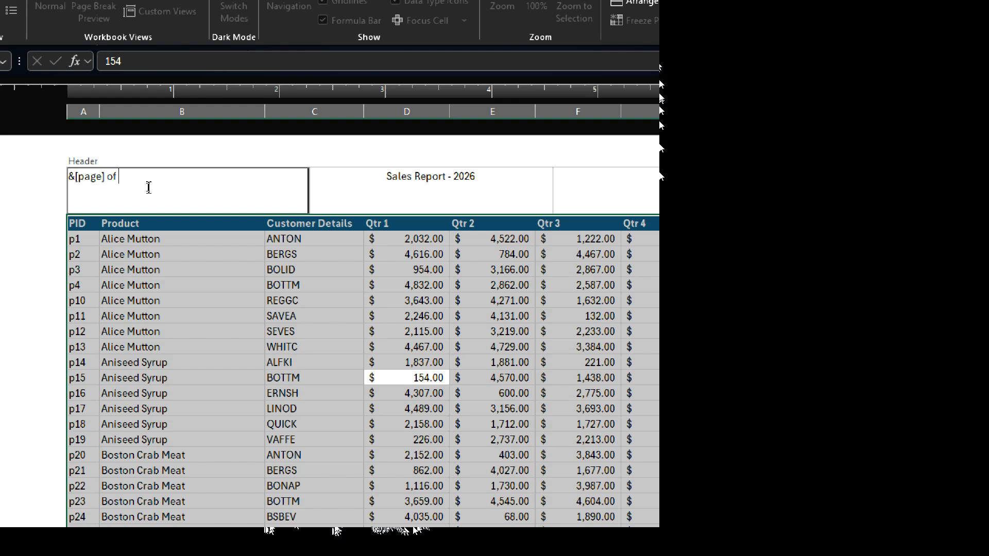
pyautogui.write(' &[pages]')
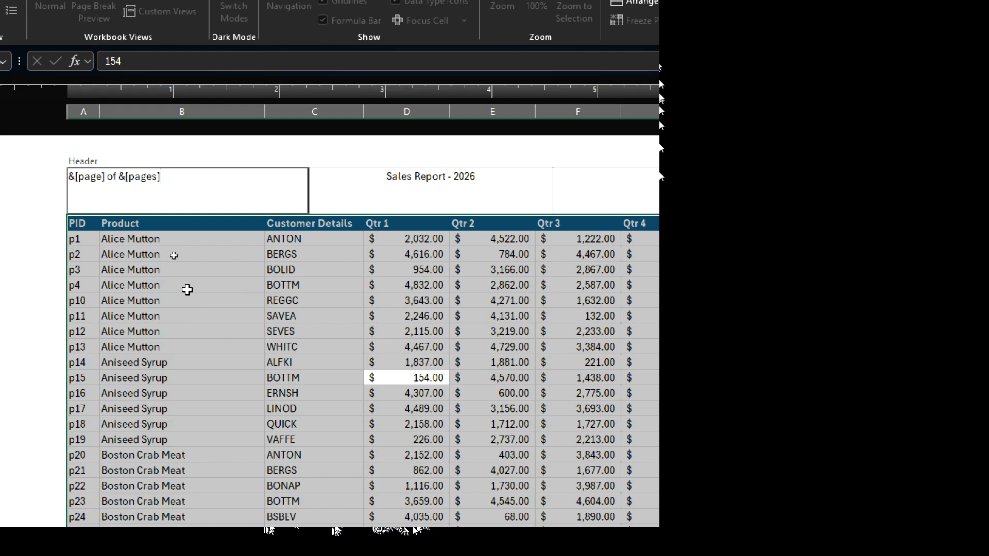
pyautogui.click(245, 304)
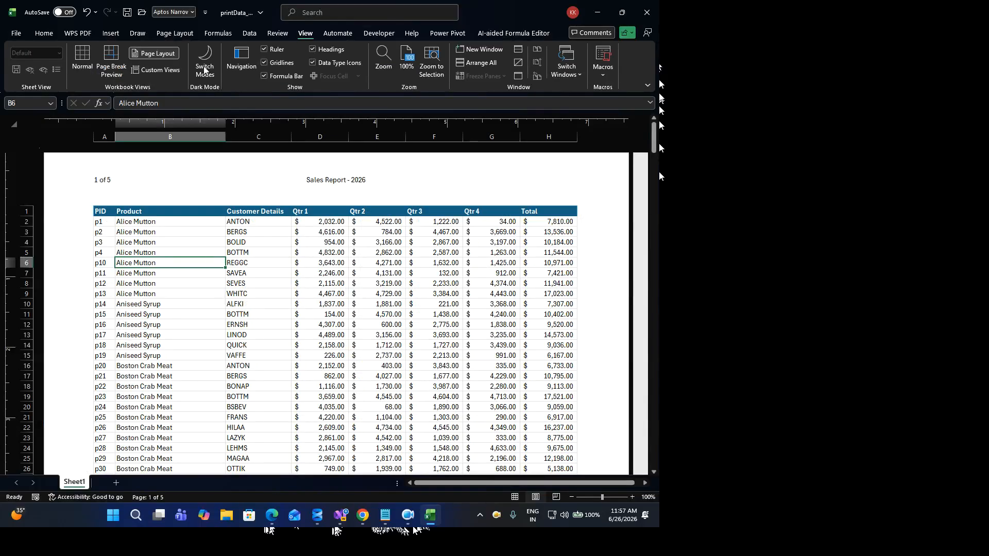
# Step: Return to Normal view and page through the print preview to page 5 and back to page 1 to check the page numbers
pyautogui.click(89, 59)
pyautogui.click(244, 260)
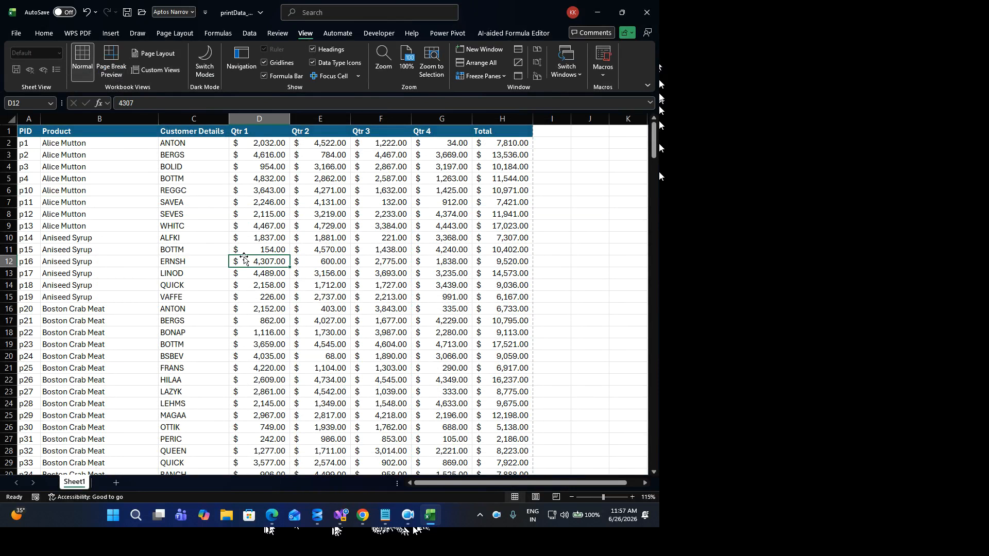
pyautogui.hotkey('ctrl', 'p')
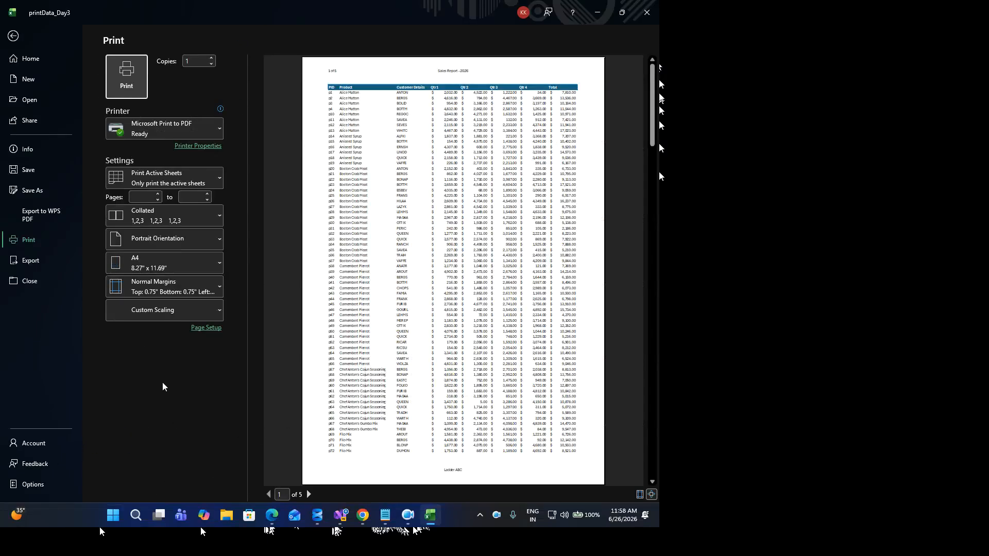
pyautogui.click(162, 382)
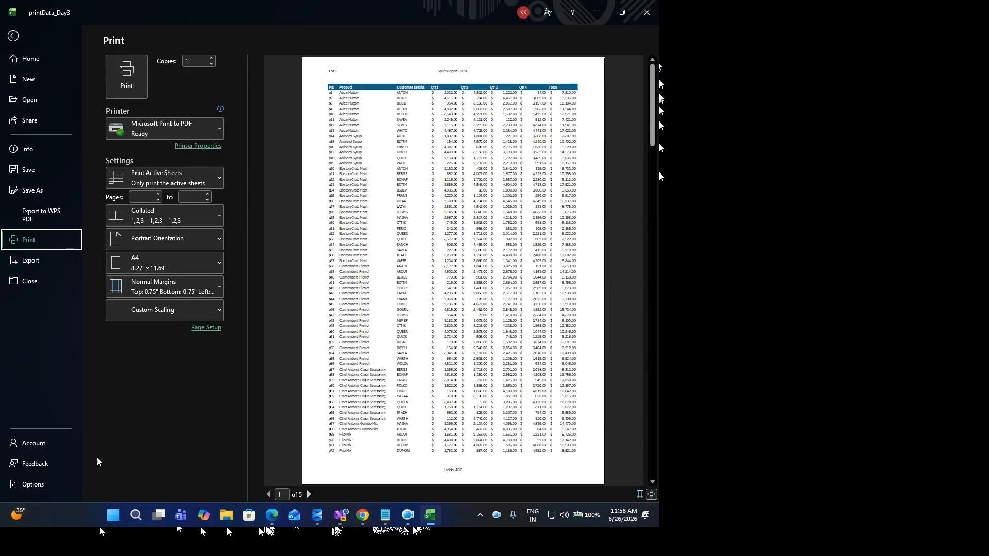
pyautogui.click(308, 494)
pyautogui.click(308, 495)
pyautogui.click(405, 365)
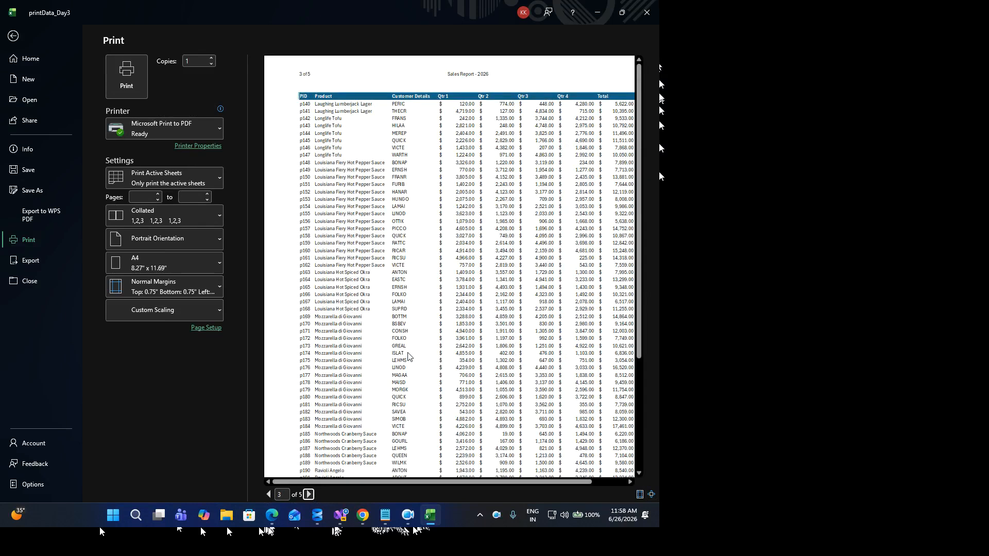
pyautogui.click(309, 494)
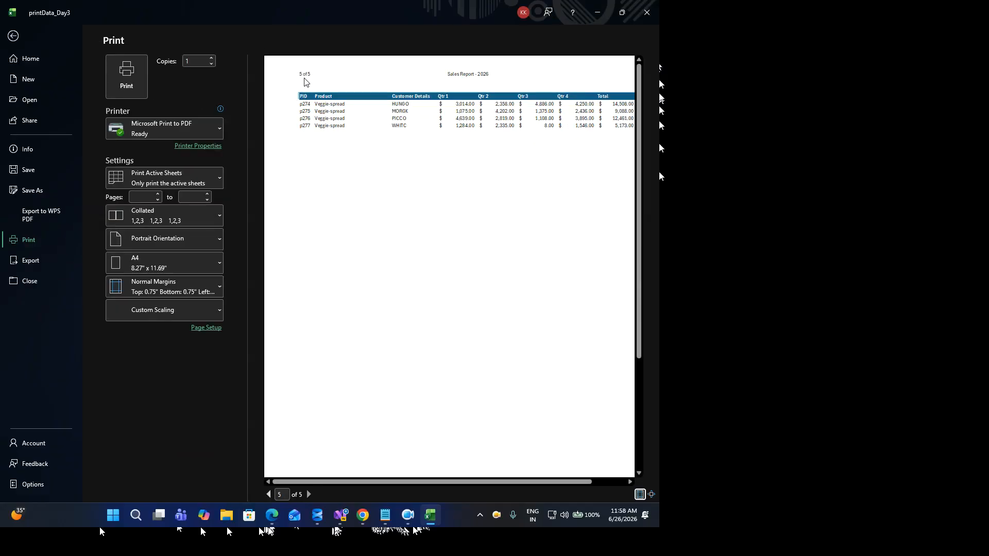
pyautogui.click(267, 494)
pyautogui.click(268, 494)
pyautogui.click(268, 494)
pyautogui.click(268, 494)
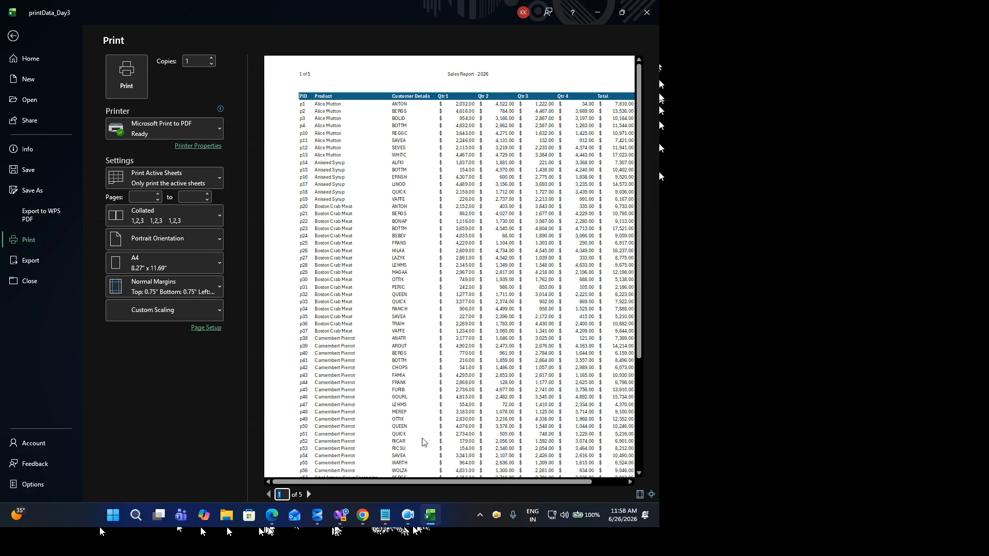
# Step: Review the page number and page date topics in the Notepad notes and return to the Excel print preview
pyautogui.click(385, 515)
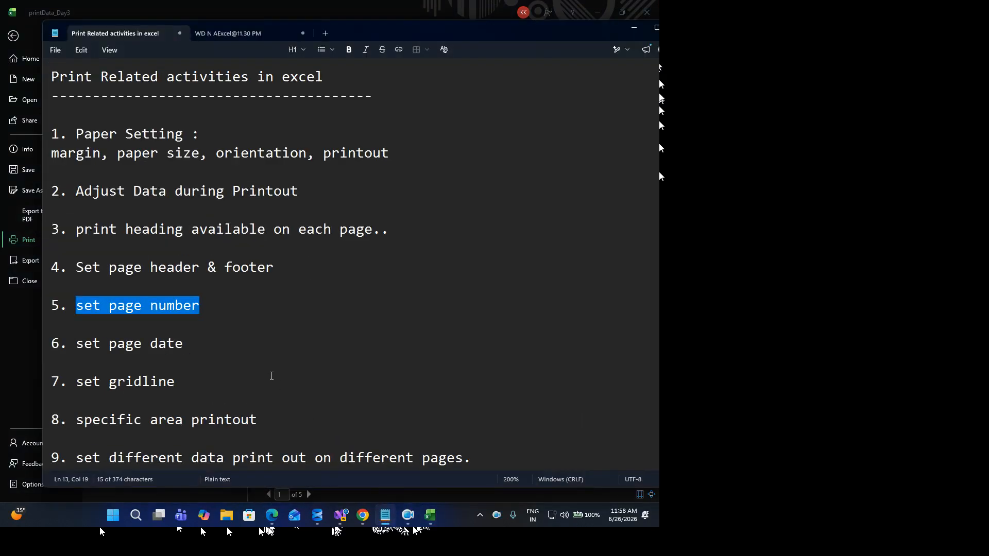
pyautogui.moveTo(182, 328)
pyautogui.mouseDown()
pyautogui.moveTo(72, 332)
pyautogui.moveTo(91, 362)
pyautogui.moveTo(186, 350)
pyautogui.moveTo(254, 316)
pyautogui.mouseUp()
pyautogui.press('Escape')
pyautogui.click(631, 29)
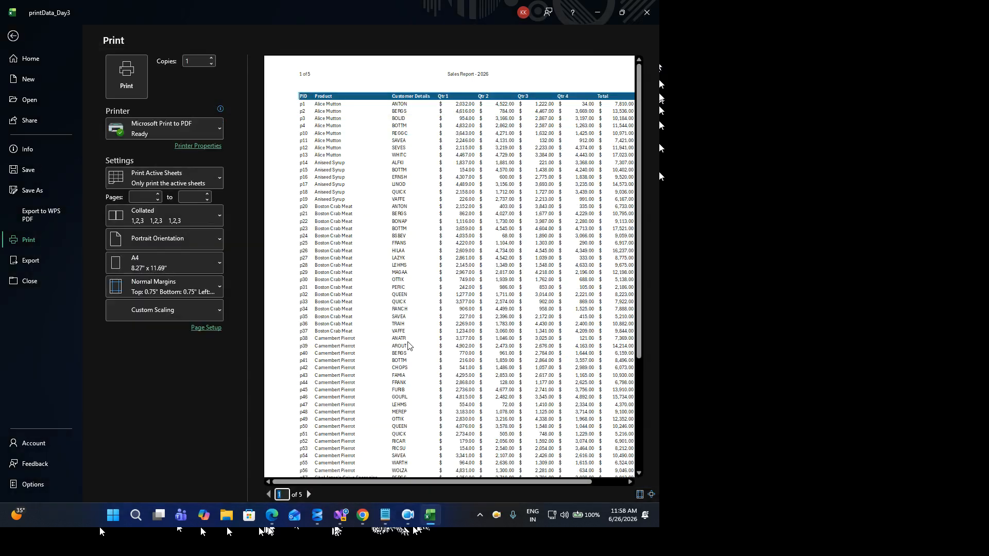
# Step: Close the print preview, display the sheet in Page Layout view and open the first page's left footer section for editing
pyautogui.click(13, 35)
pyautogui.click(368, 240)
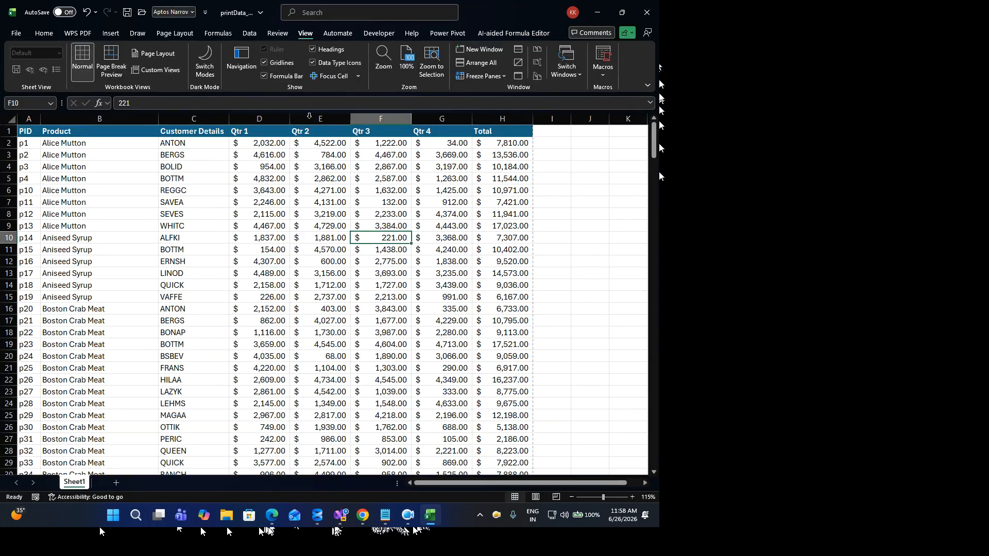
pyautogui.click(154, 53)
pyautogui.click(299, 263)
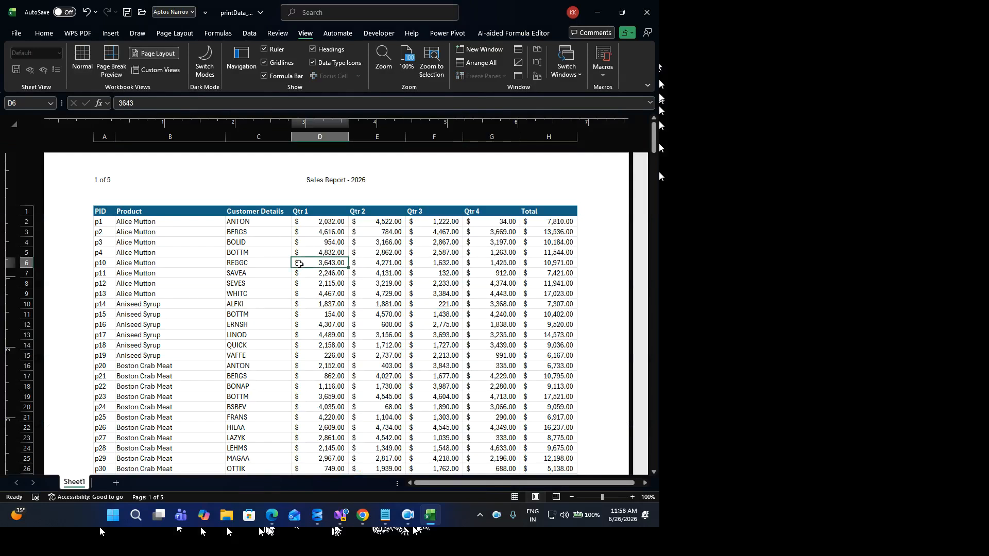
pyautogui.scroll(-5, 298, 269)
pyautogui.scroll(-14, 298, 269)
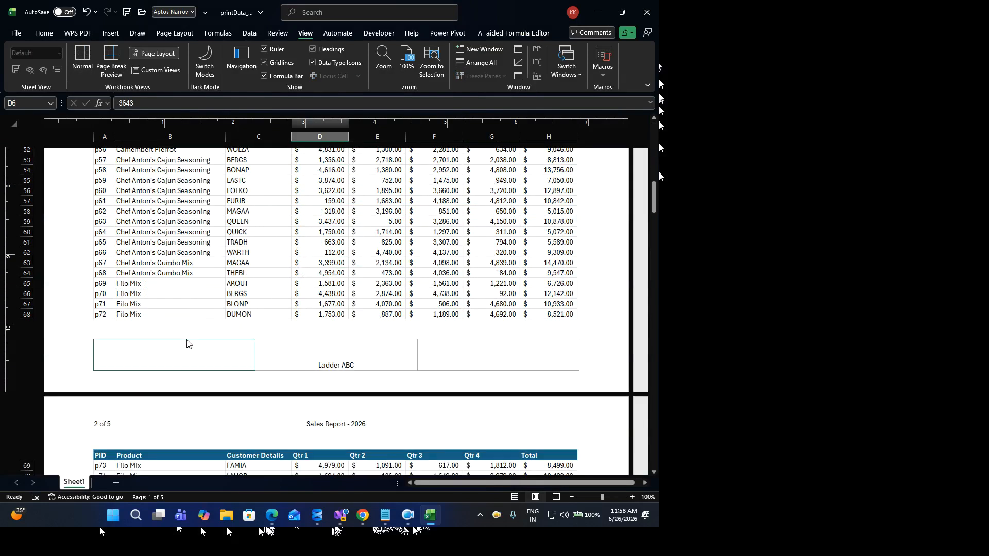
pyautogui.click(155, 358)
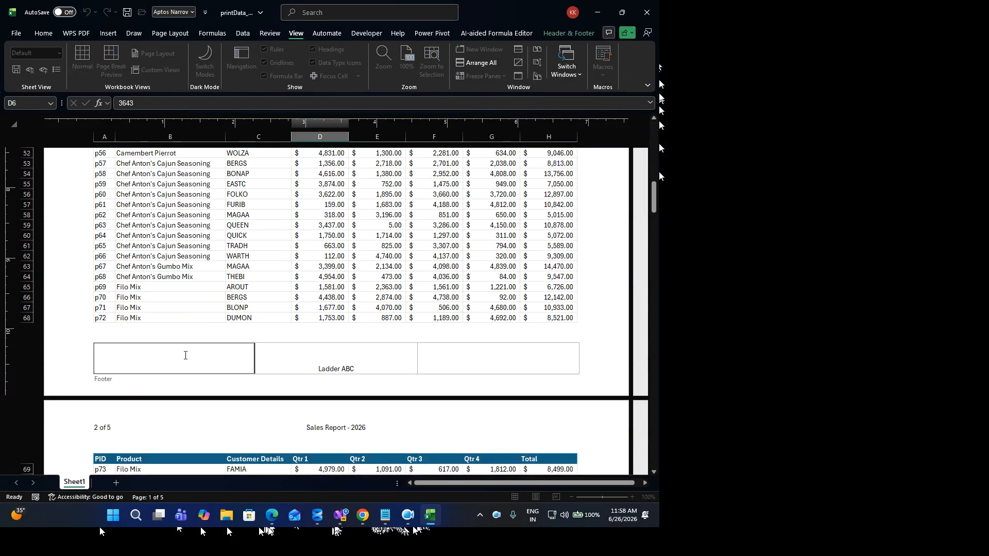
pyautogui.write('&pa')
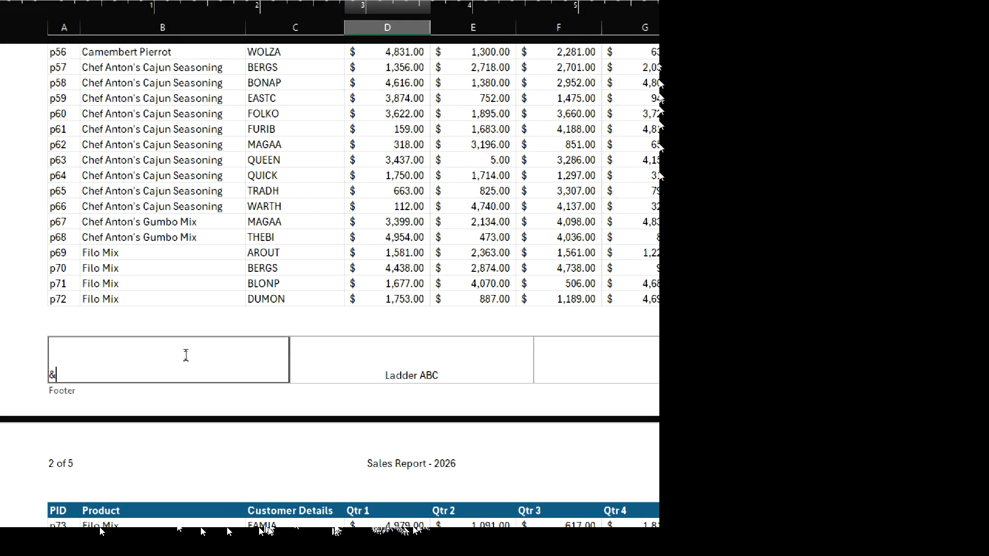
pyautogui.press('BackSpace')
pyautogui.press('BackSpace')
pyautogui.write('[date]')
pyautogui.press('BackSpace')
pyautogui.press('BackSpace')
pyautogui.press('BackSpace')
pyautogui.press('BackSpace')
pyautogui.press('BackSpace')
pyautogui.press('BackSpace')
pyautogui.press('BackSpace')
pyautogui.write('15-Aug')
pyautogui.press('BackSpace')
pyautogui.press('BackSpace')
pyautogui.press('BackSpace')
pyautogui.press('BackSpace')
pyautogui.press('BackSpace')
pyautogui.press('BackSpace')
# Step: Enter the date code "&[date]" in the left section of the page footer
pyautogui.write('&[date]')
pyautogui.click(185, 250)
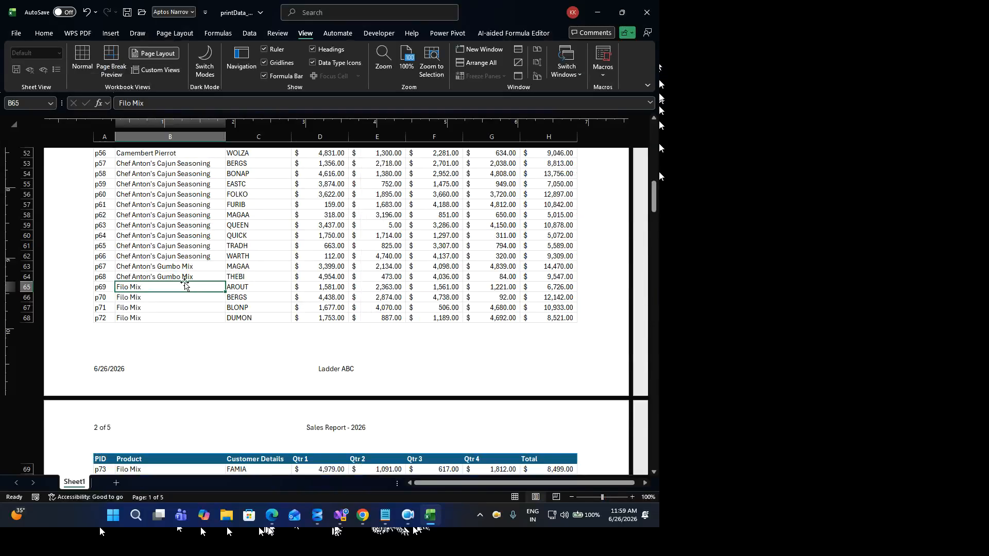
pyautogui.moveTo(316, 237); pyautogui.dragTo(317, 229)
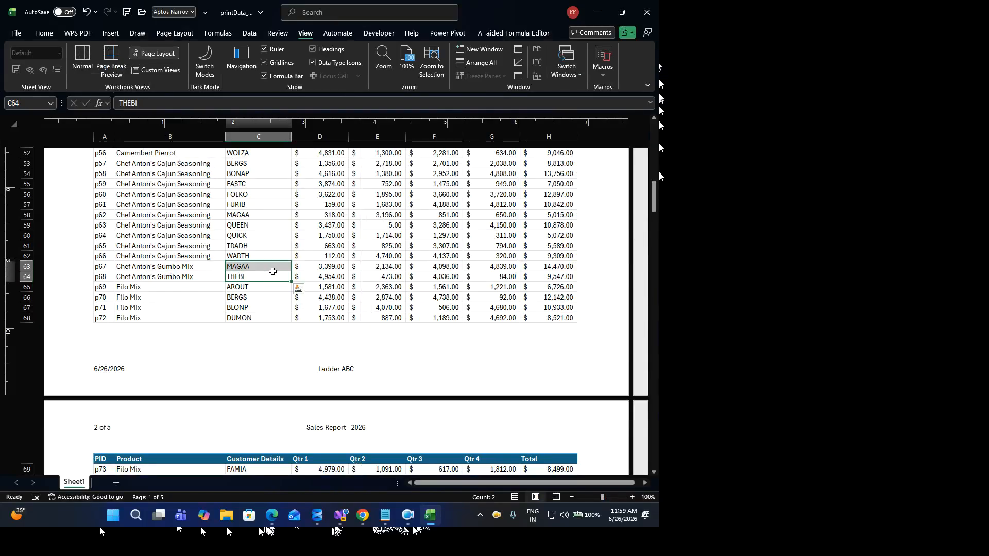
# Step: Page through the bottom of the pages in the print preview to check the date in the footer
pyautogui.hotkey('ctrl', 'p')
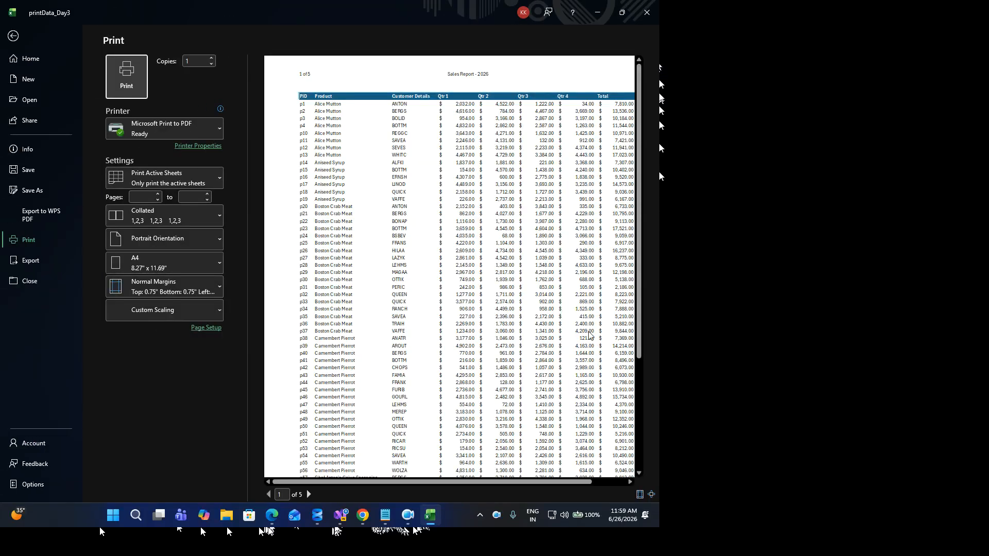
pyautogui.scroll(-3, 427, 475)
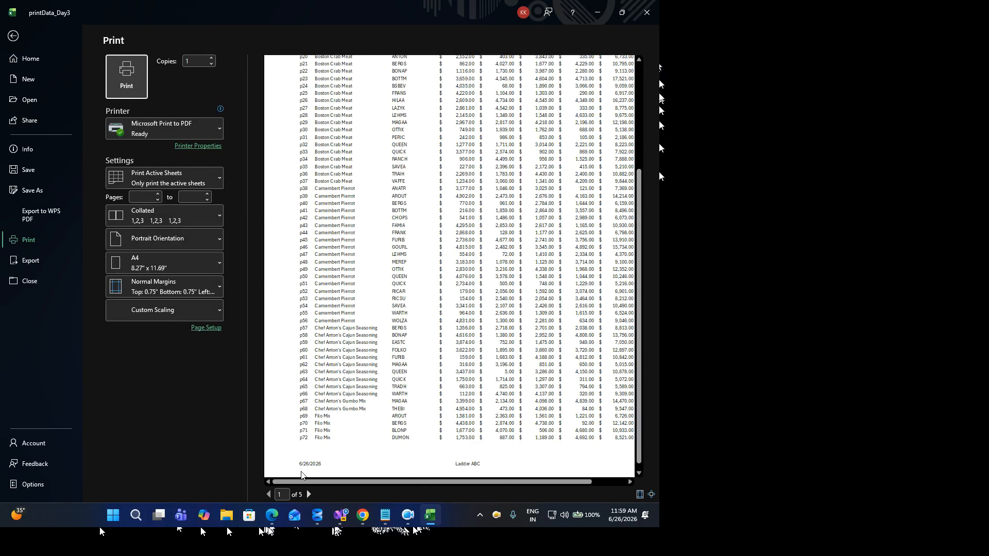
pyautogui.click(309, 494)
pyautogui.click(309, 494)
pyautogui.click(269, 494)
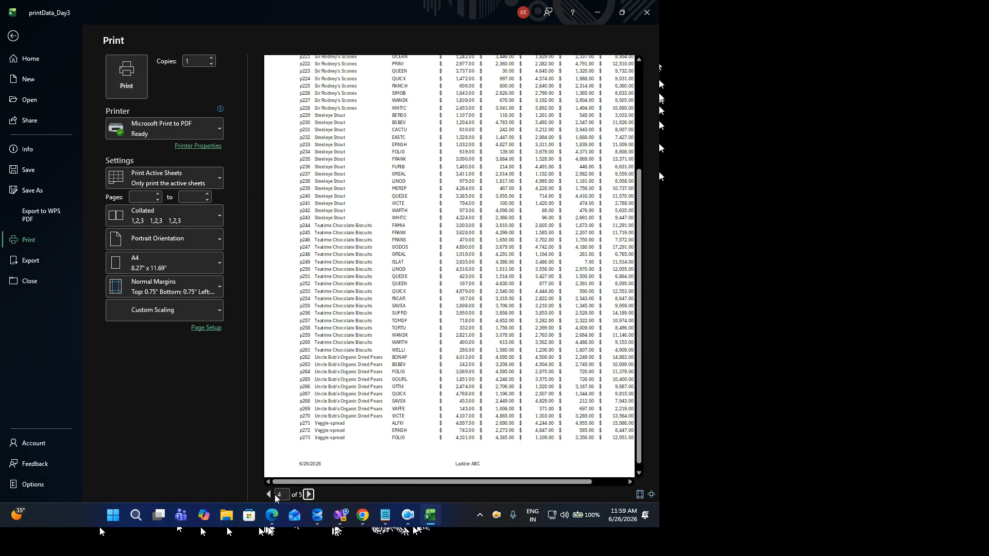
# Step: Close the print preview, switch the sheet back to Normal view and return to its first rows
pyautogui.click(268, 495)
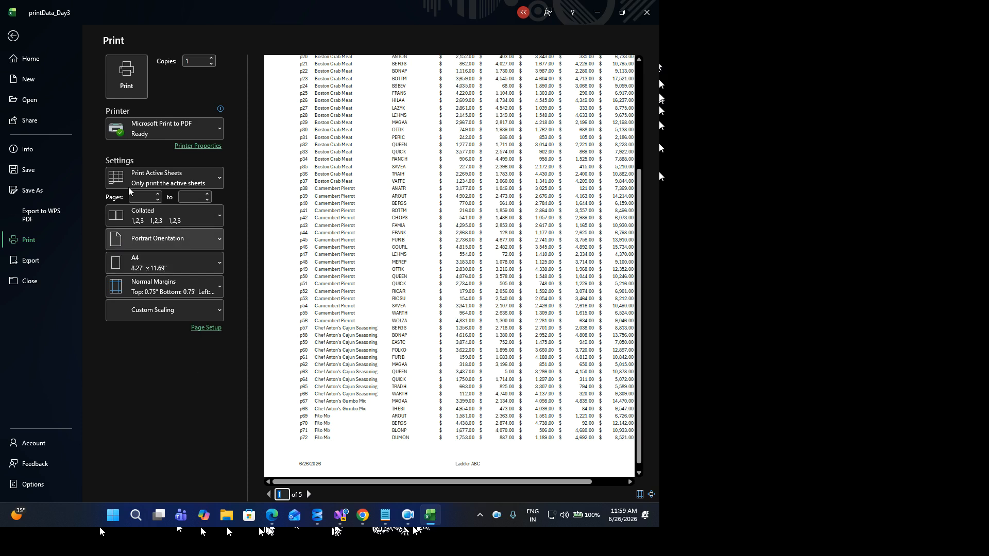
pyautogui.click(13, 36)
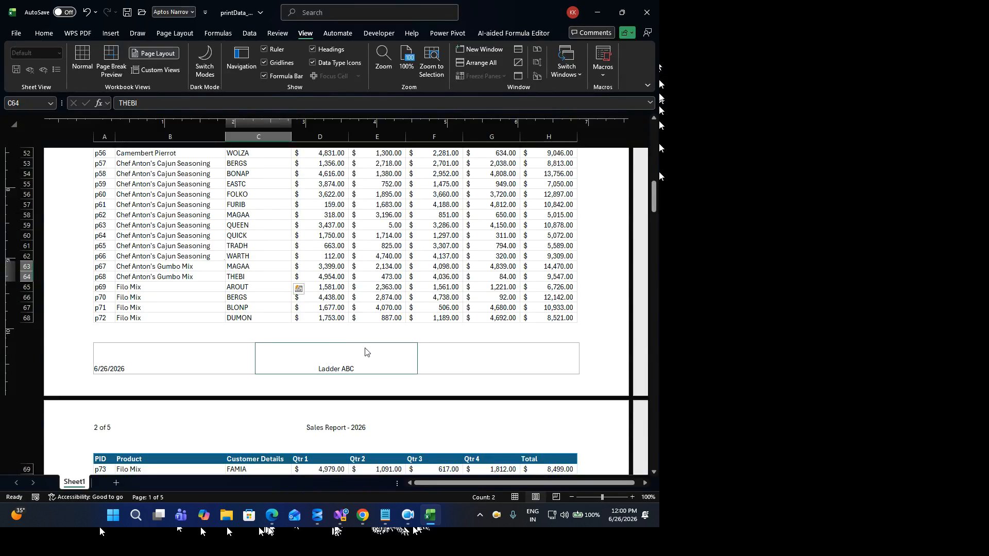
pyautogui.click(508, 358)
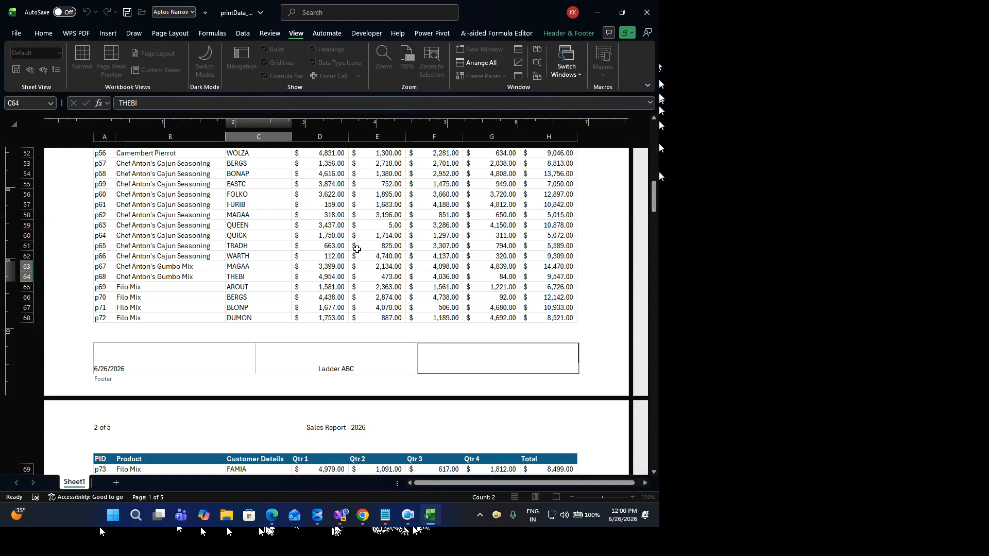
pyautogui.click(335, 172)
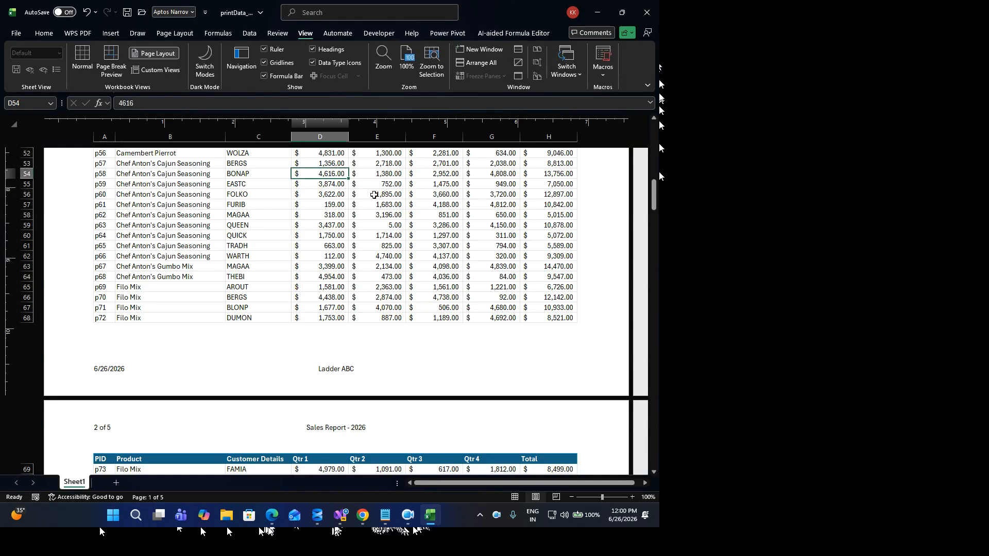
pyautogui.click(82, 58)
pyautogui.click(320, 261)
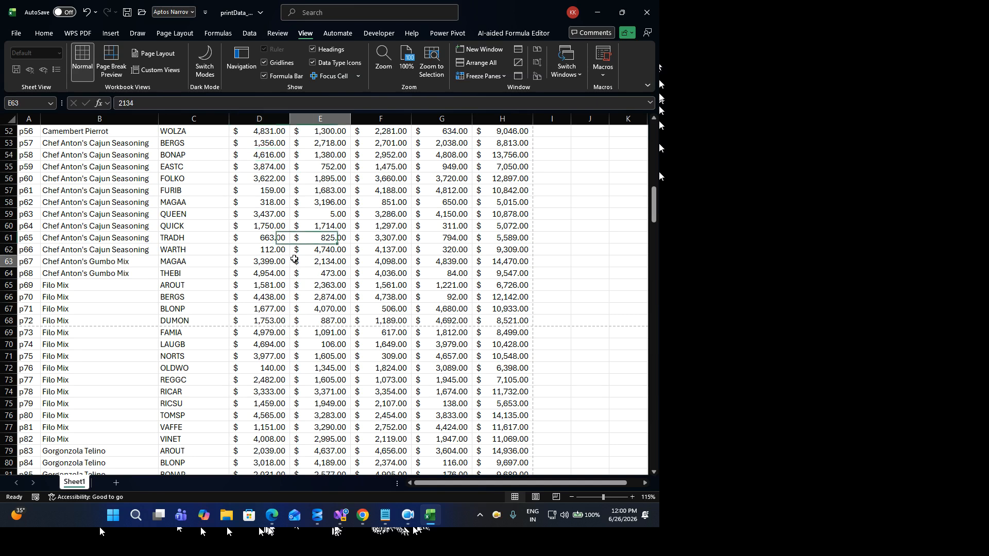
pyautogui.scroll(9, 405, 257)
pyautogui.scroll(8, 405, 257)
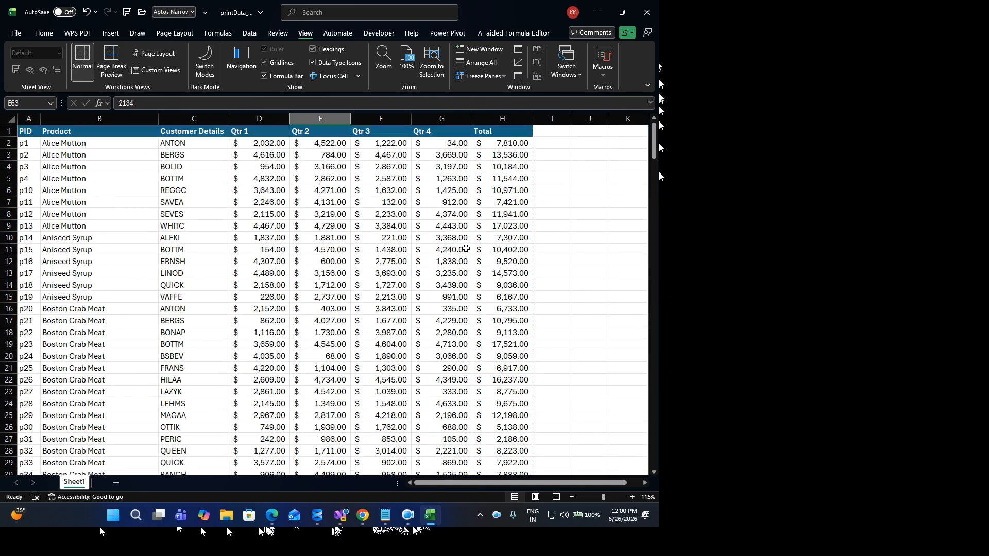
pyautogui.click(590, 213)
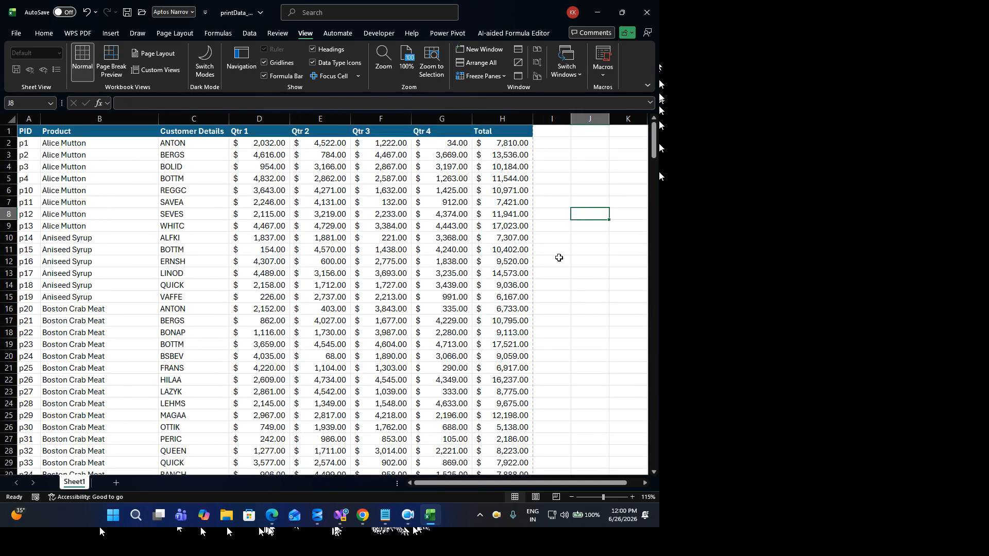
# Step: Check the whole first page in the print preview and return to the sheet
pyautogui.hotkey('ctrl', 'p')
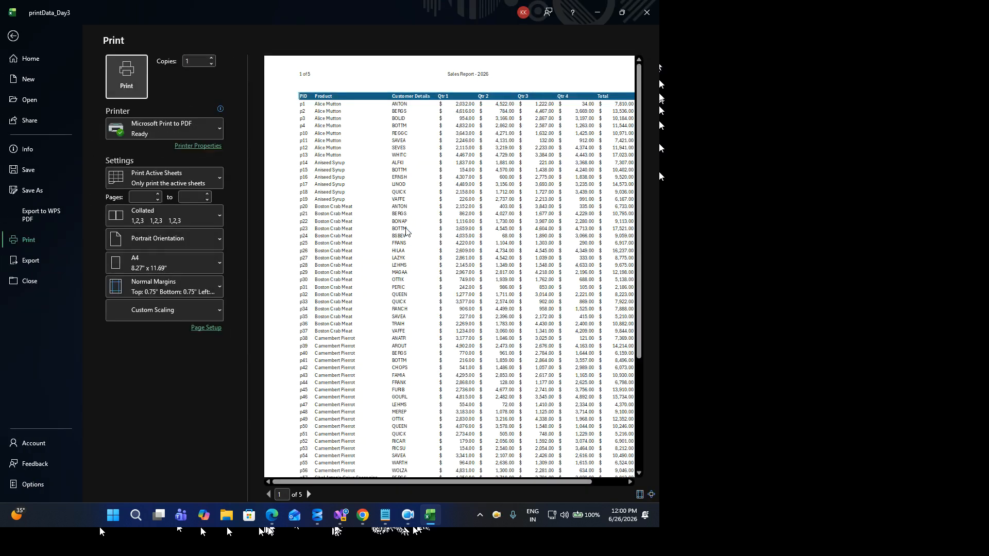
pyautogui.click(407, 230)
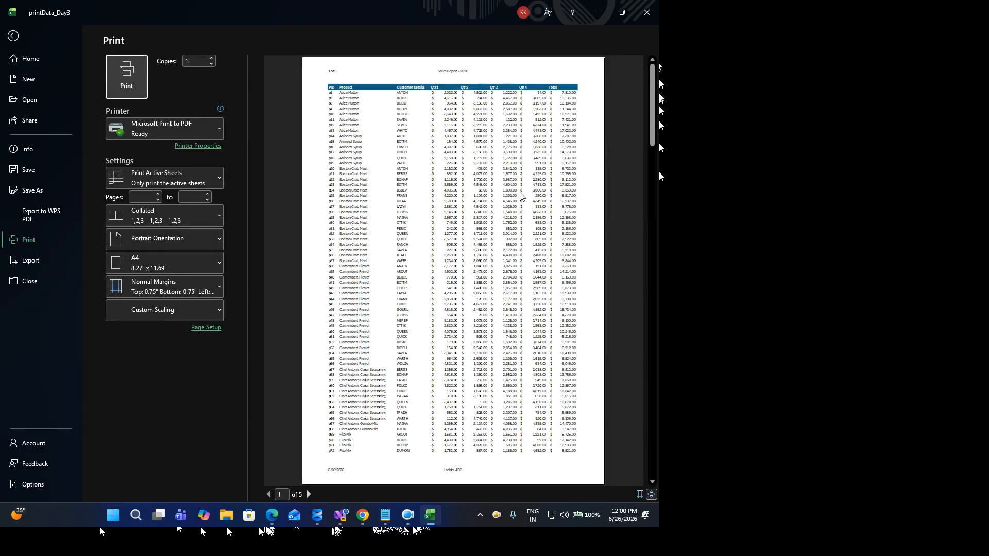
pyautogui.click(13, 36)
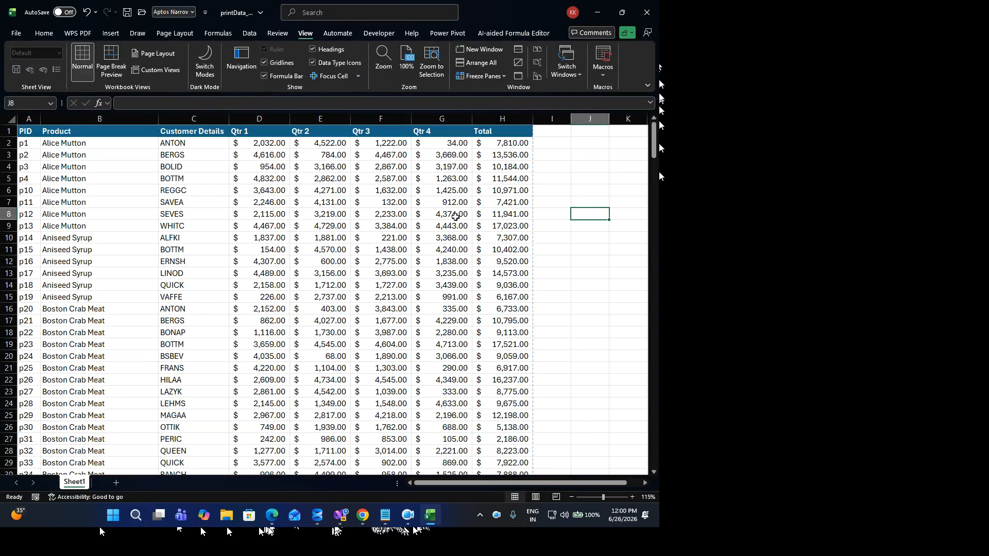
pyautogui.click(568, 271)
pyautogui.click(587, 216)
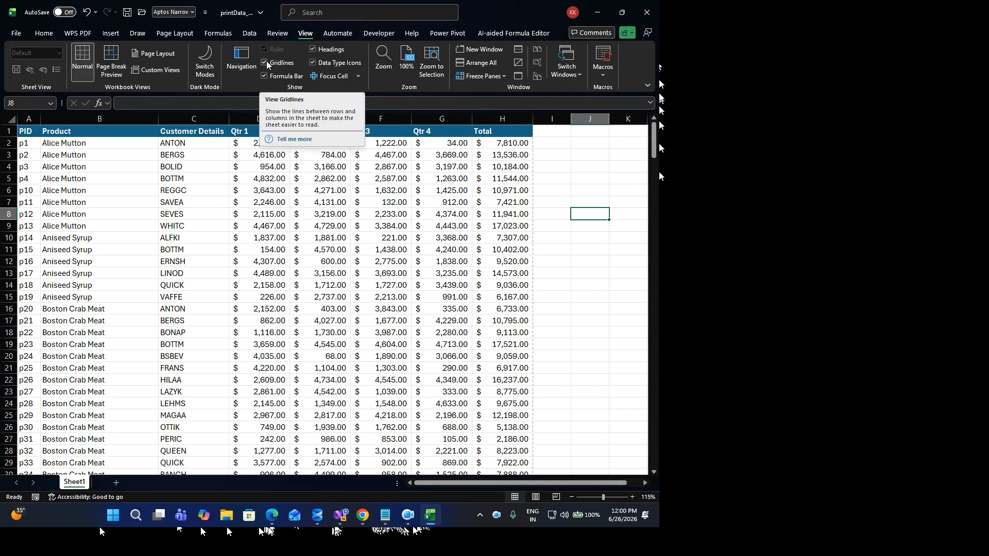
# Step: Turn off the on-screen gridlines of the worksheet and turn them back on
pyautogui.click(184, 37)
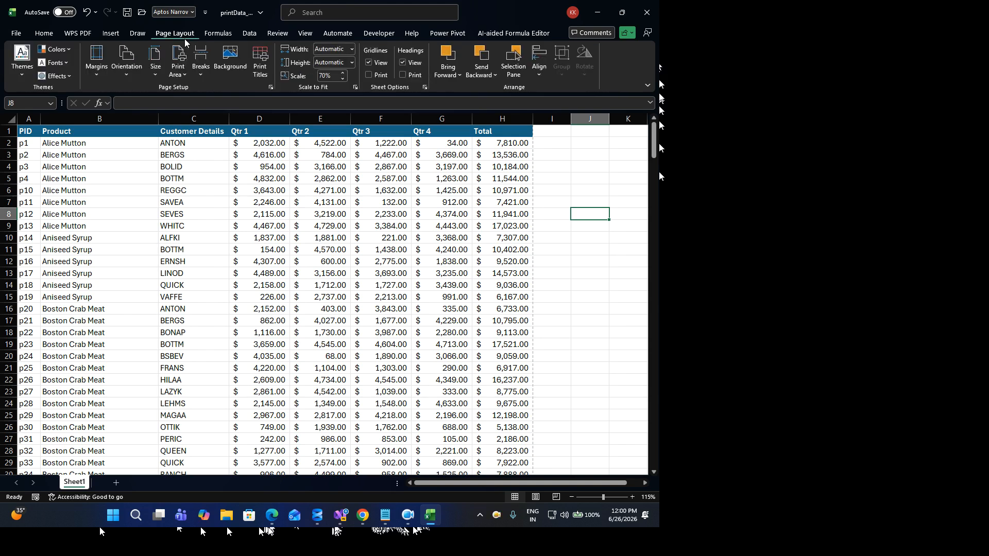
pyautogui.click(367, 62)
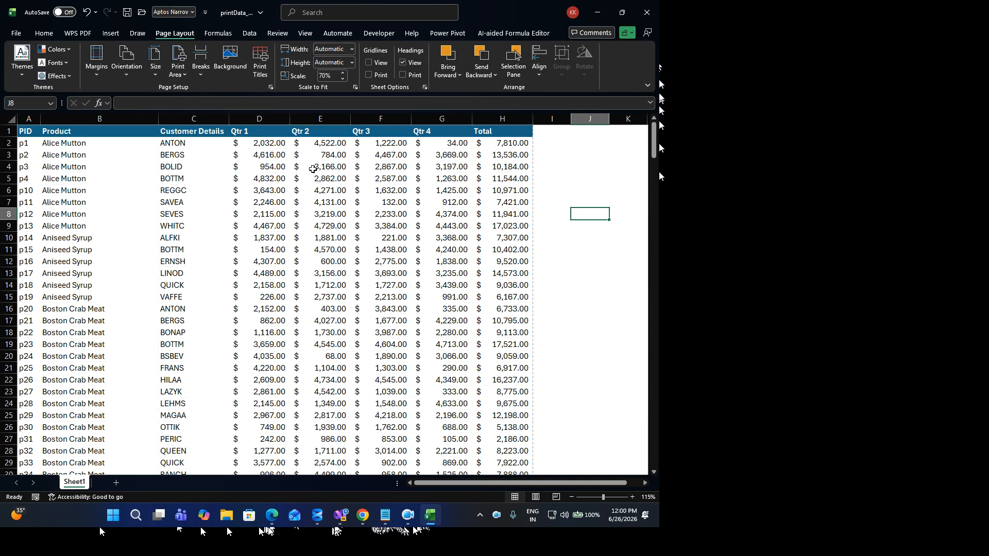
pyautogui.click(368, 64)
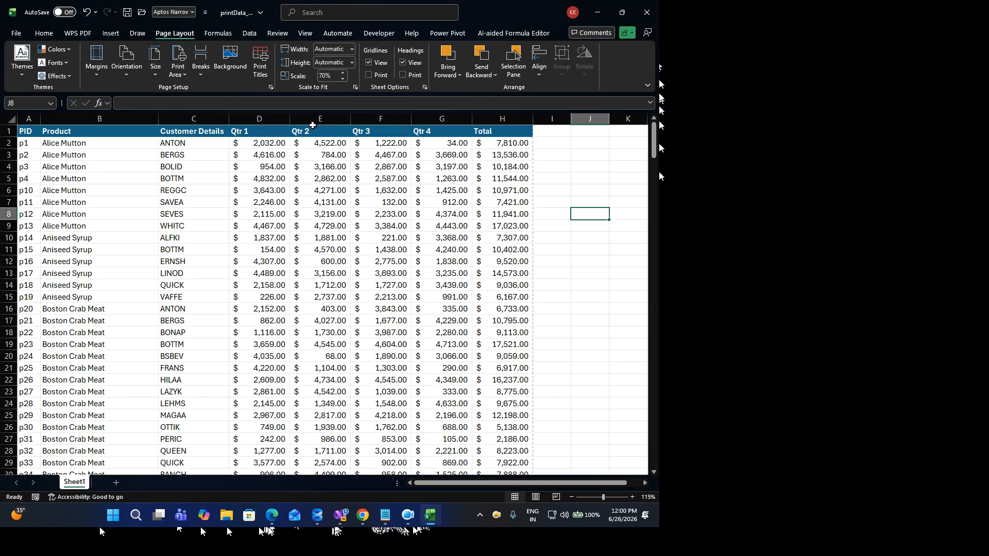
# Step: Turn on gridline printing for the sheet and check the gridlines in the print preview
pyautogui.click(374, 76)
pyautogui.click(377, 214)
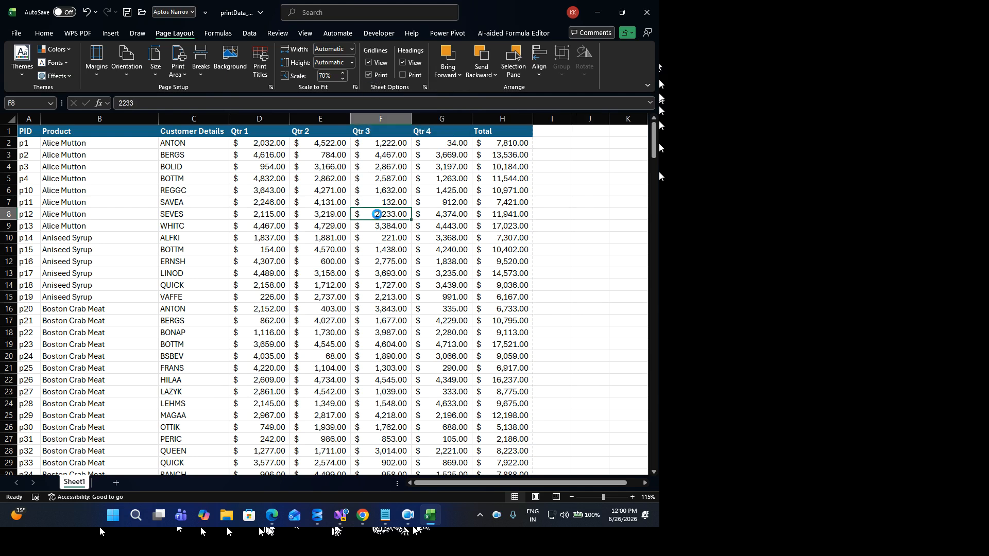
pyautogui.hotkey('ctrl', 'p')
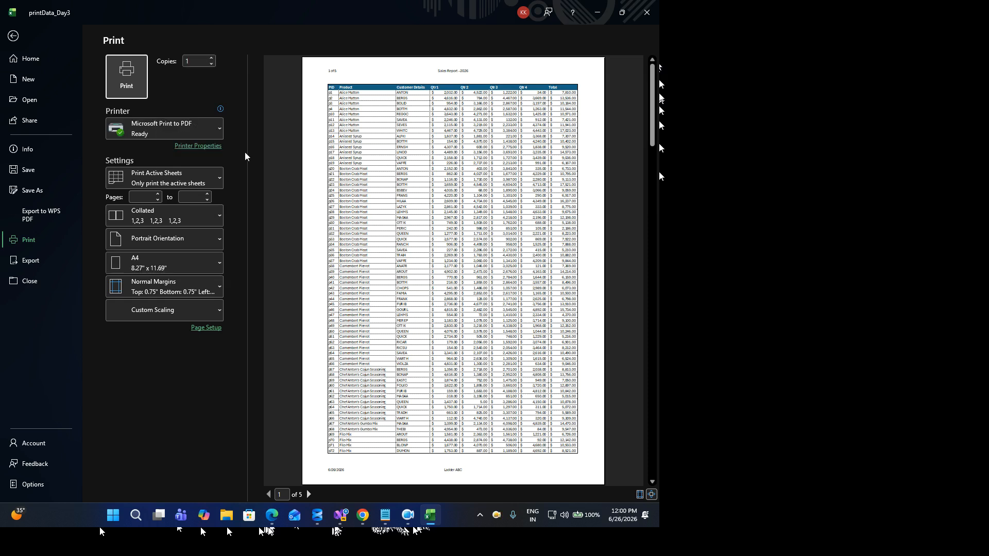
pyautogui.click(14, 36)
pyautogui.click(323, 190)
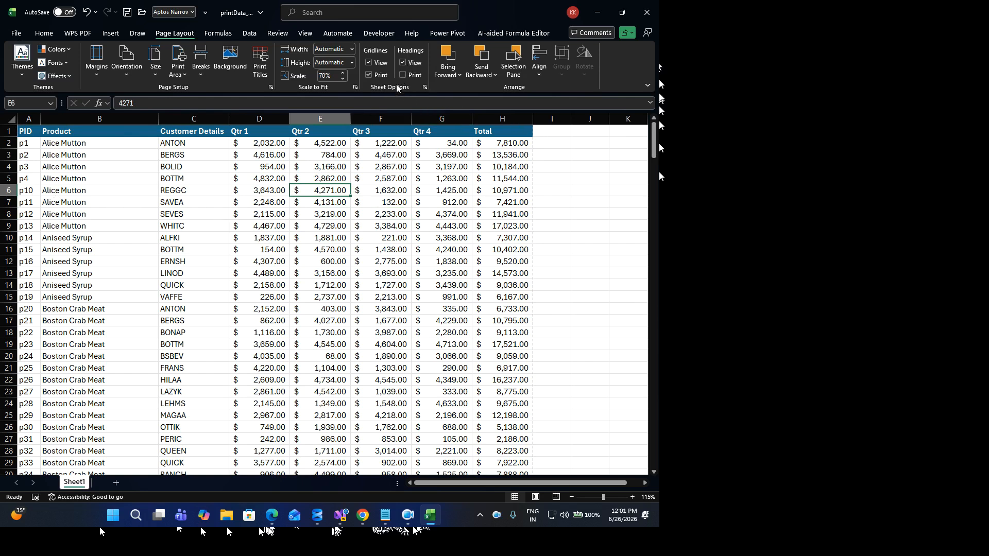
# Step: Hide the on-screen row and column headings, show them again and check the print preview
pyautogui.click(404, 62)
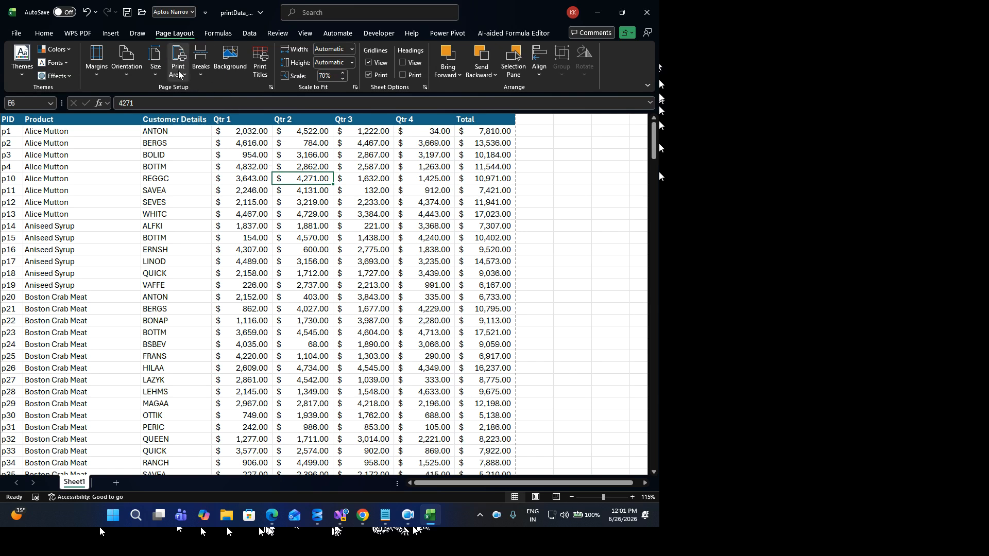
pyautogui.click(403, 62)
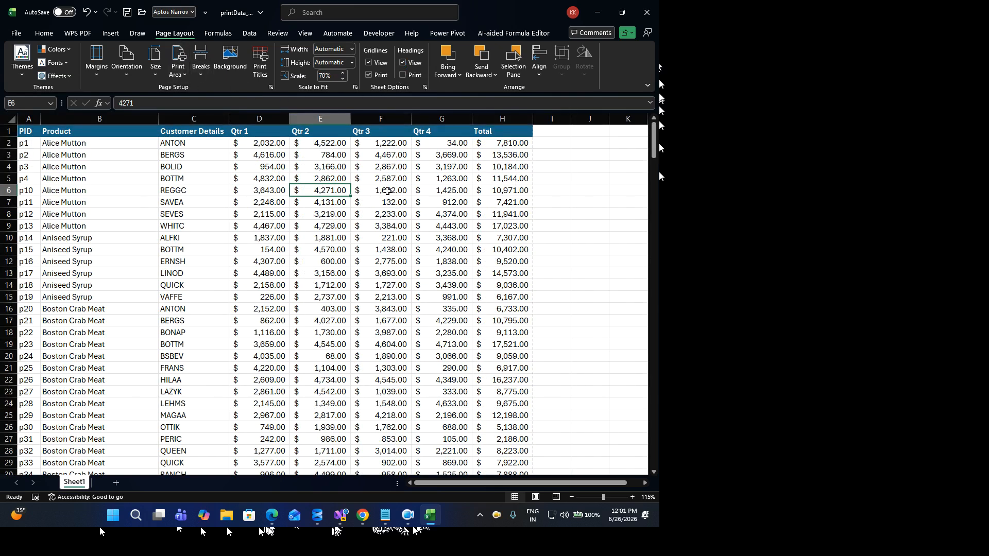
pyautogui.hotkey('ctrl', 'p')
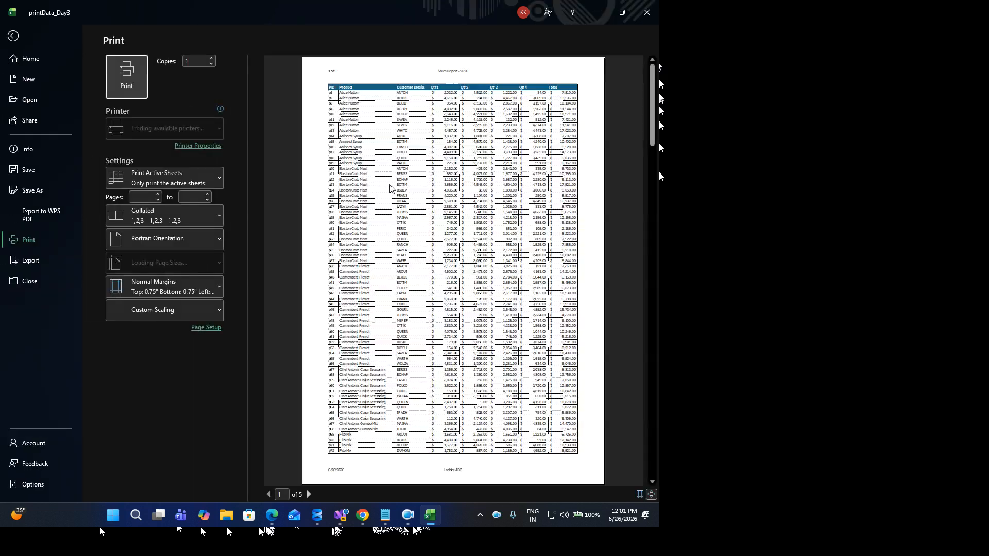
pyautogui.click(13, 36)
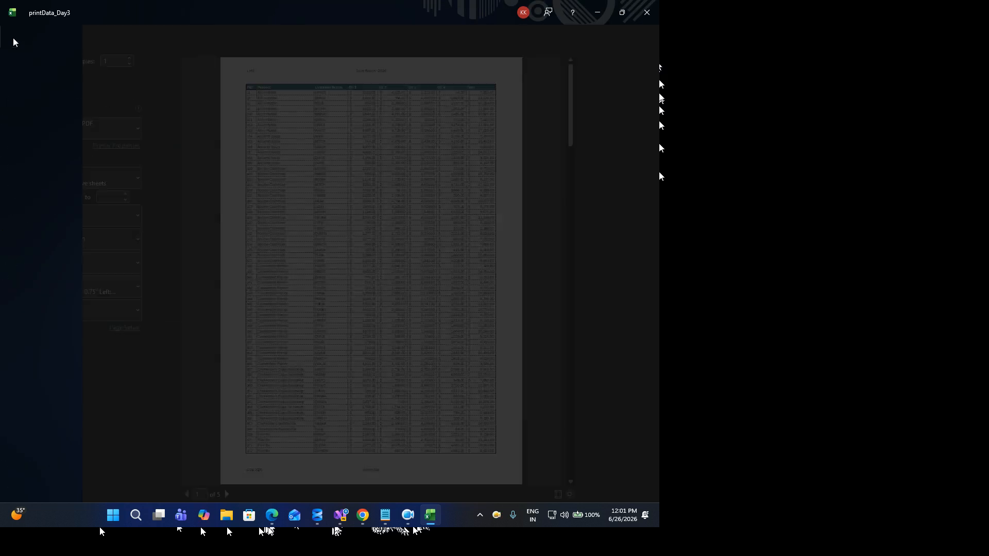
# Step: Preview the sheet with row and column heading printing turned on, and turn off both heading and gridline printing
pyautogui.click(403, 75)
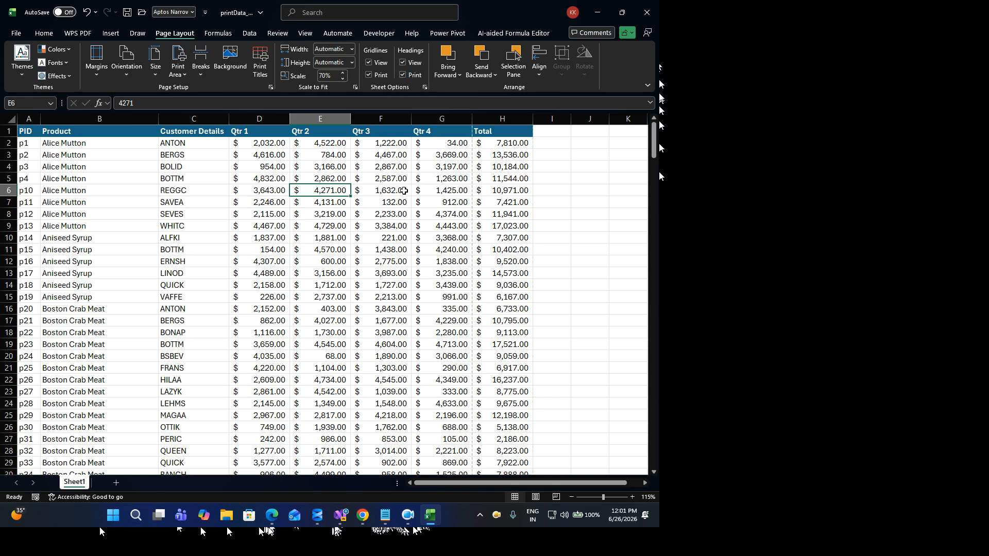
pyautogui.hotkey('ctrl', 'p')
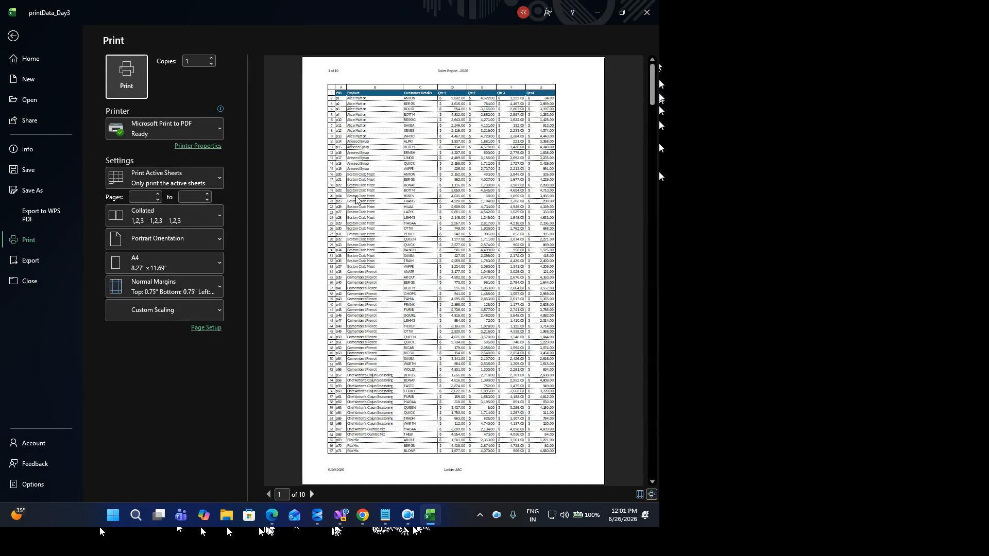
pyautogui.click(17, 38)
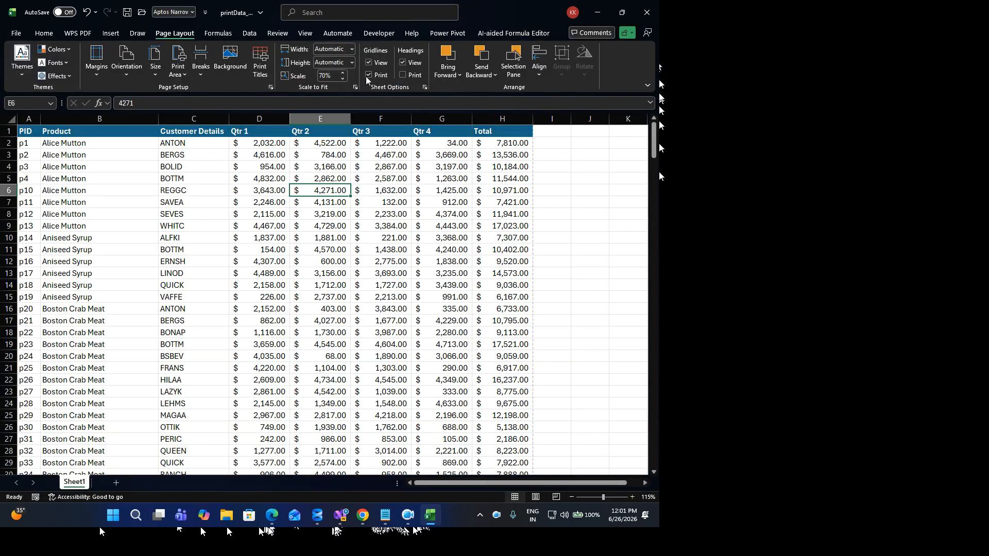
pyautogui.click(366, 260)
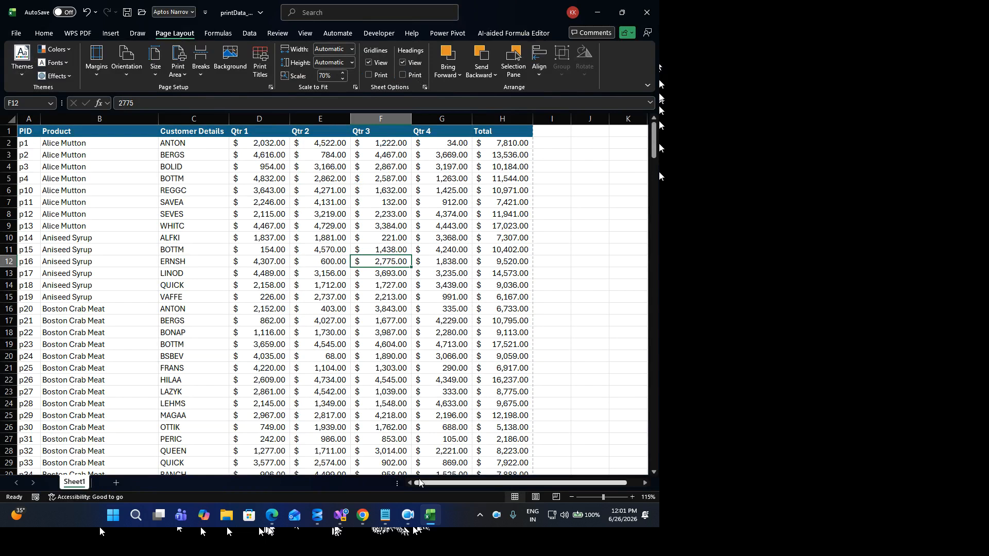
# Step: Highlight the topic "specific area printout" in the Notepad notes and return to the Excel sheet
pyautogui.click(385, 515)
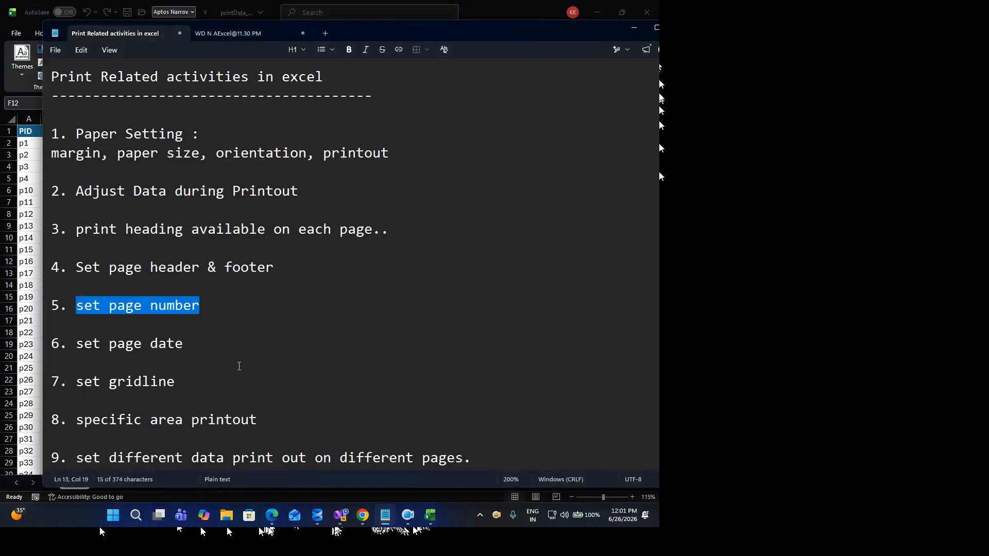
pyautogui.click(279, 406)
pyautogui.moveTo(272, 421); pyautogui.dragTo(79, 421)
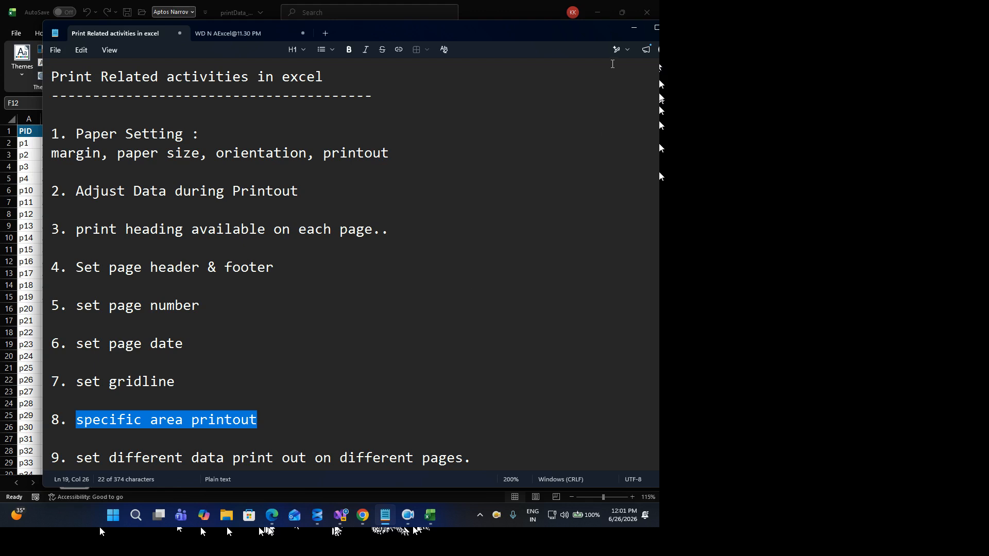
pyautogui.click(633, 27)
pyautogui.click(277, 272)
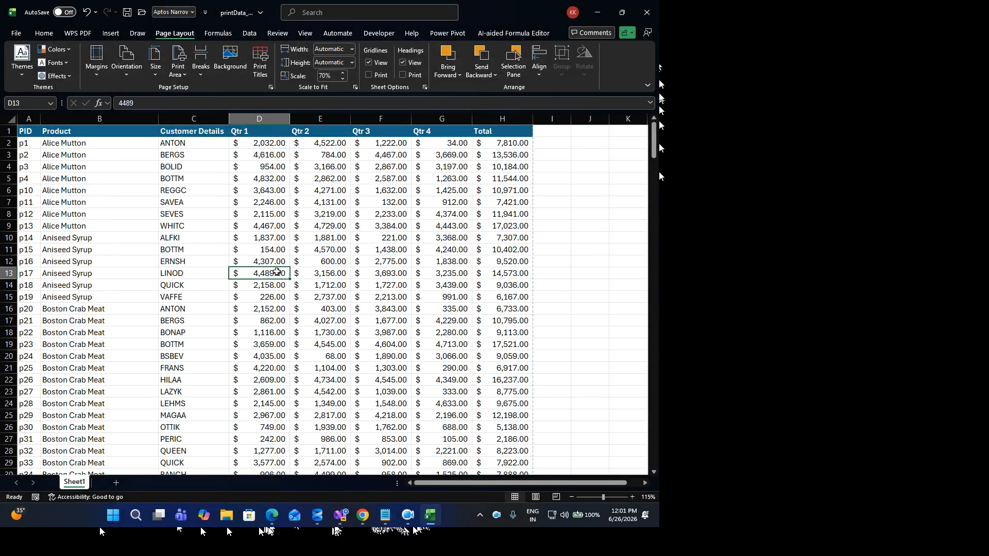
# Step: Page through the first three pages of the print preview and return to the sheet
pyautogui.hotkey('ctrl', 'p')
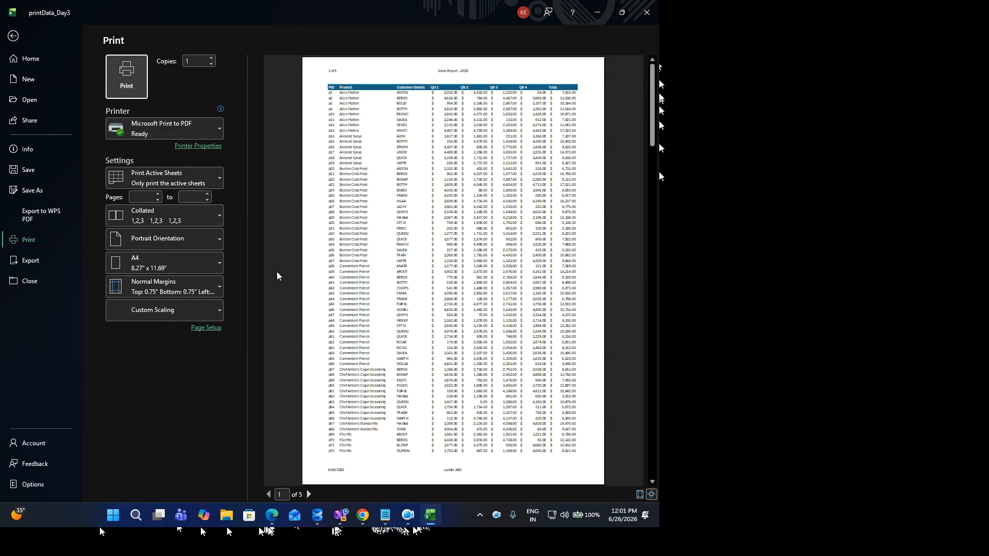
pyautogui.click(308, 495)
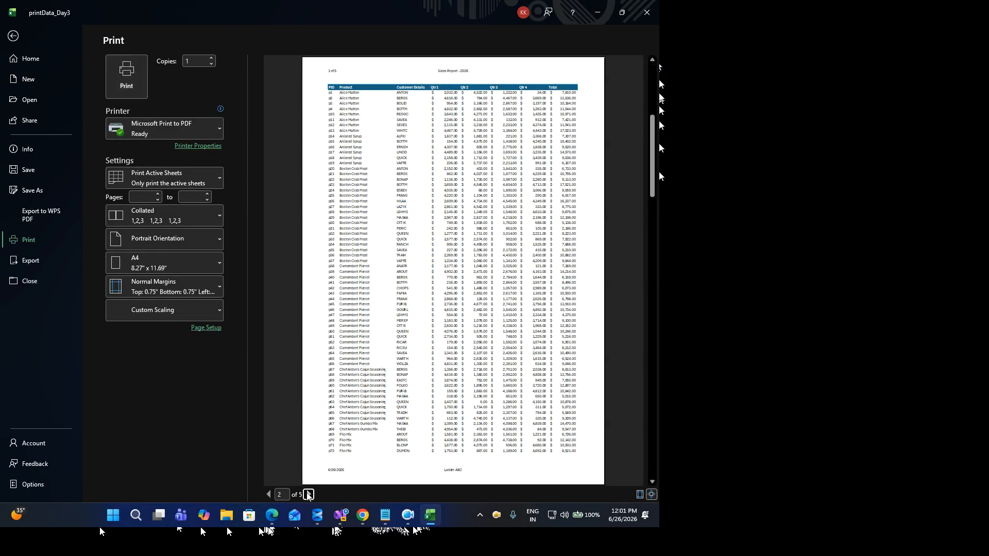
pyautogui.click(308, 495)
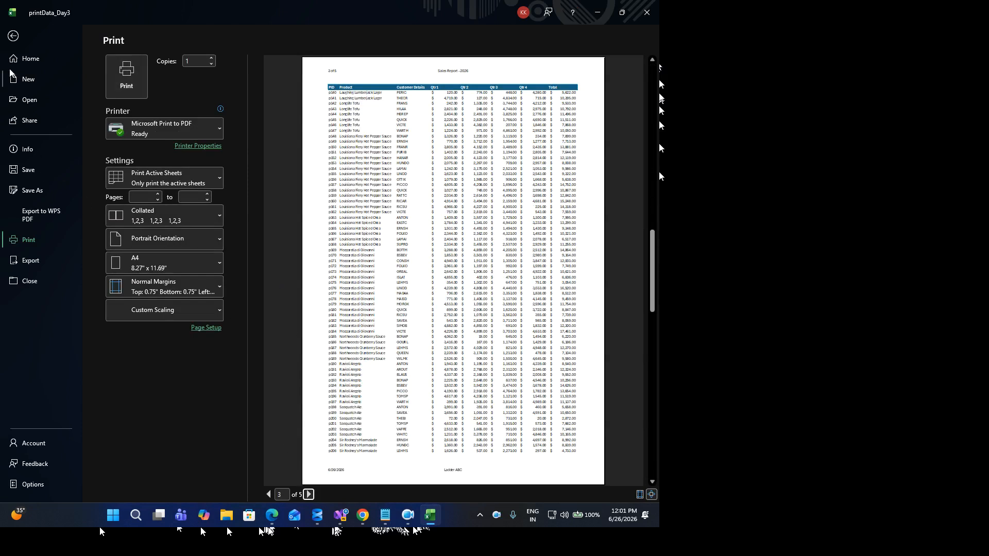
pyautogui.click(13, 36)
pyautogui.click(280, 250)
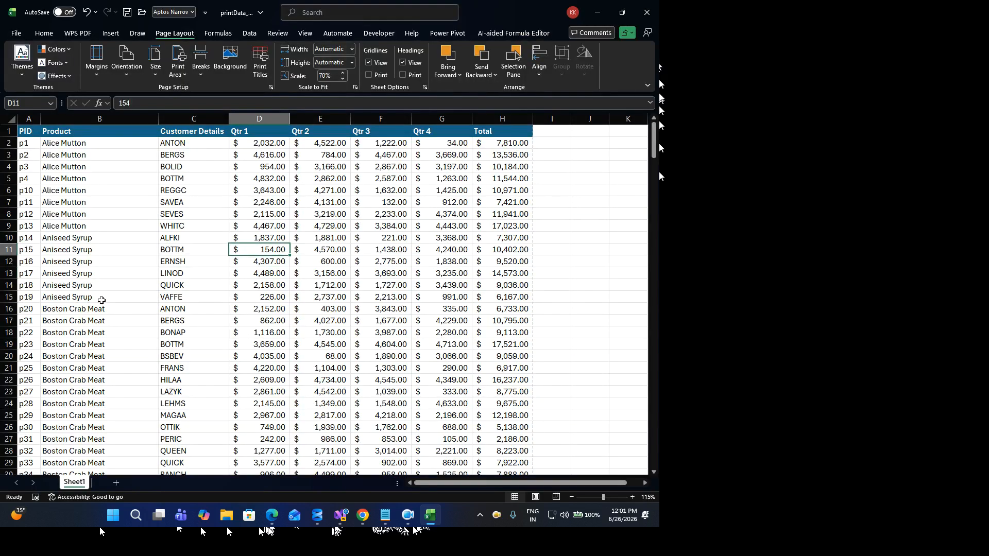
# Step: Set the range A17:H26 with the Boston Crab Meat rows p21 to p30 as the print area
pyautogui.scroll(-1, 84, 304)
pyautogui.moveTo(29, 285); pyautogui.dragTo(475, 391)
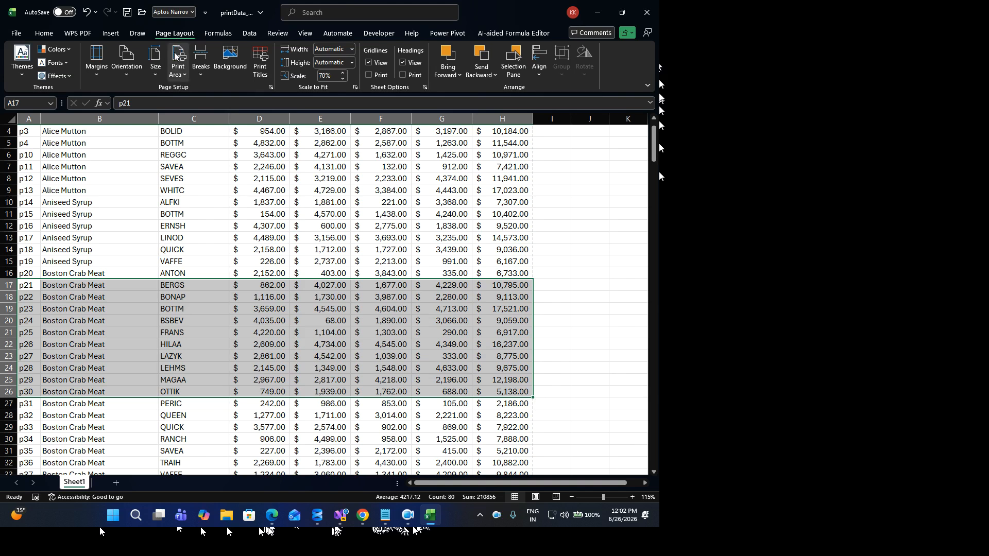
pyautogui.click(178, 71)
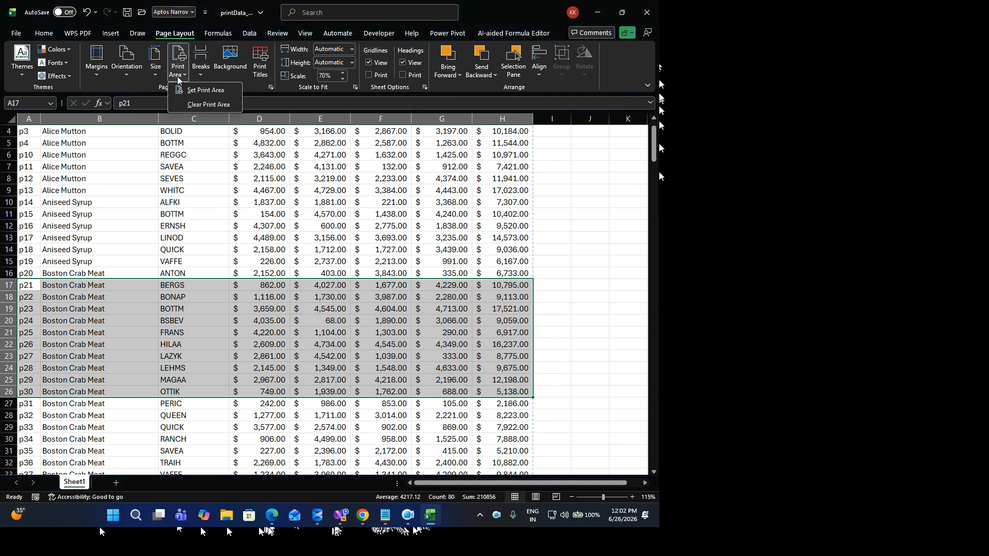
pyautogui.click(203, 91)
pyautogui.click(326, 198)
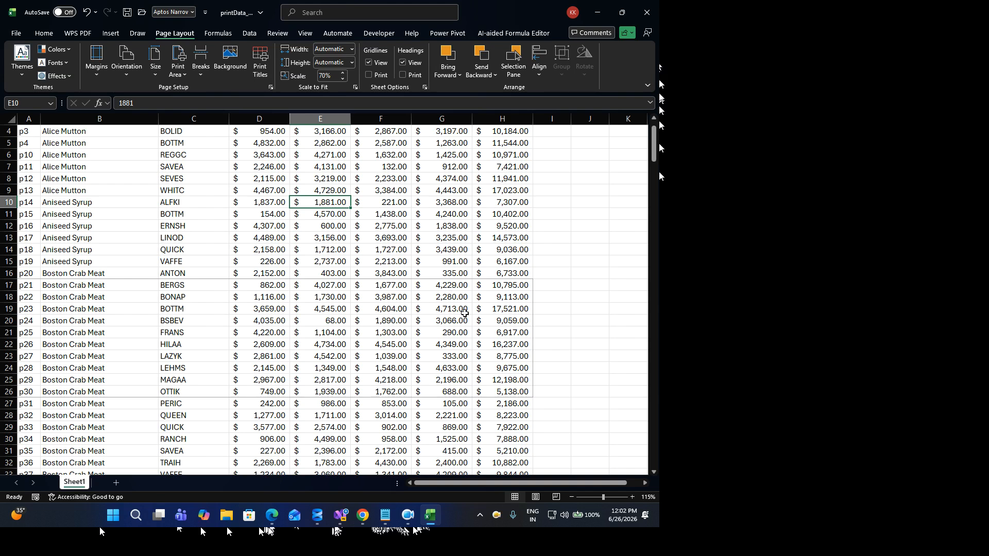
# Step: Check the print preview of the restricted print area twice and return to the sheet each time
pyautogui.hotkey('ctrl', 'p')
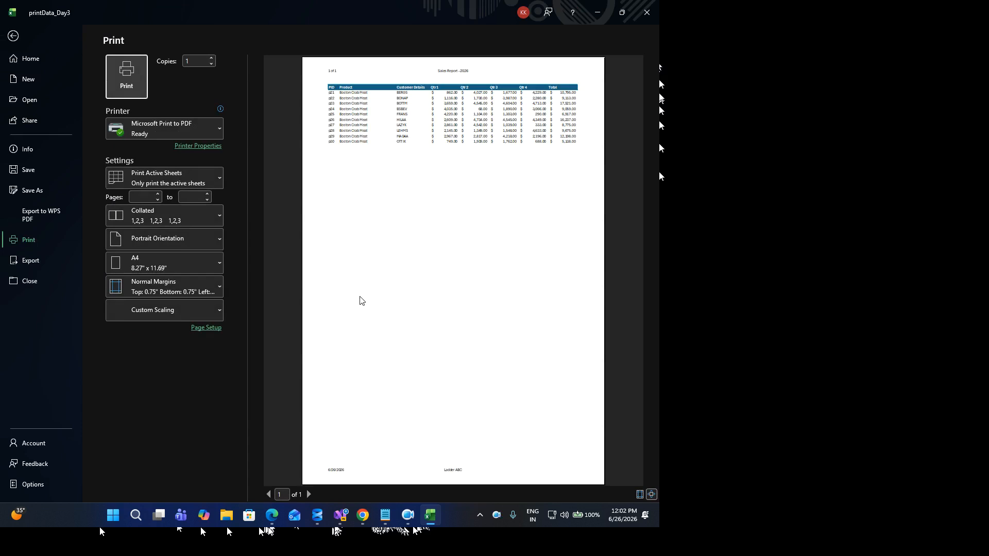
pyautogui.click(11, 37)
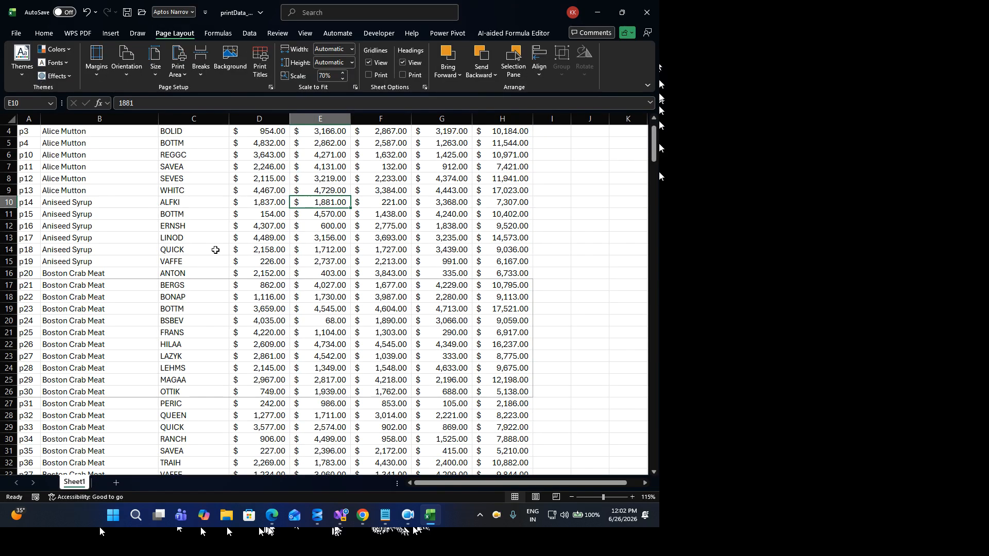
pyautogui.hotkey('ctrl', 'p')
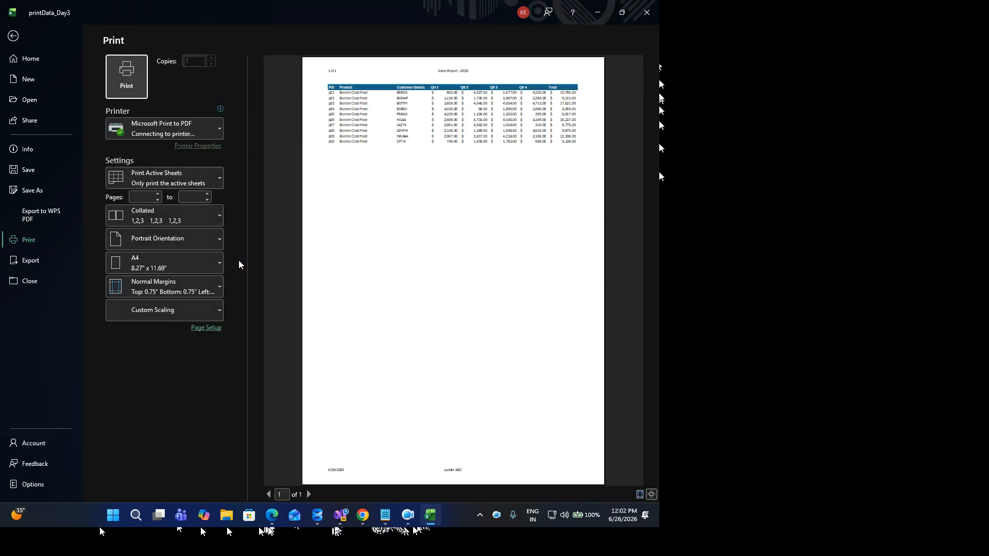
pyautogui.press('Escape')
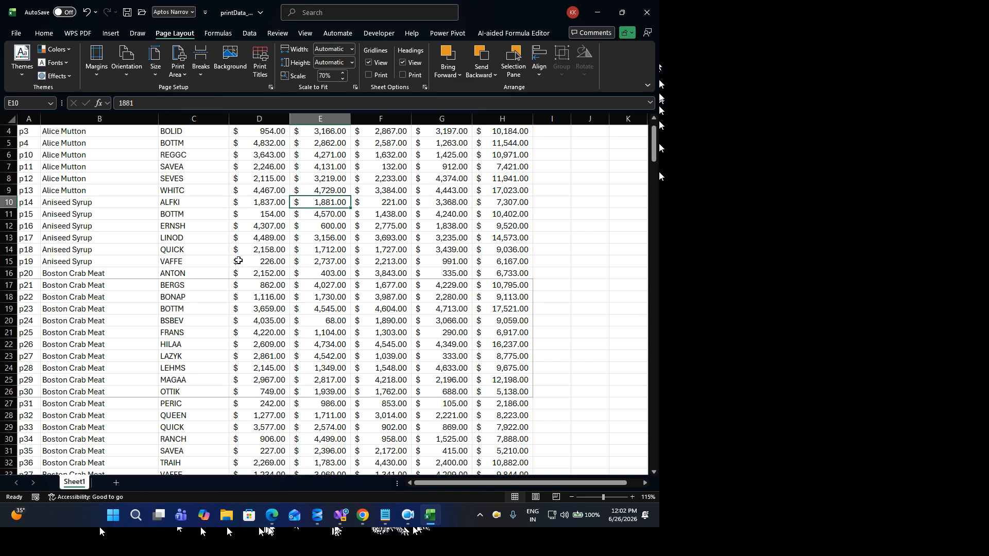
# Step: Add the topic "9. how to reset print area" below the specific area printout line in the Notepad notes and return to Excel
pyautogui.click(385, 515)
pyautogui.click(319, 423)
pyautogui.press('Return')
pyautogui.press('Return')
pyautogui.write('9. how t')
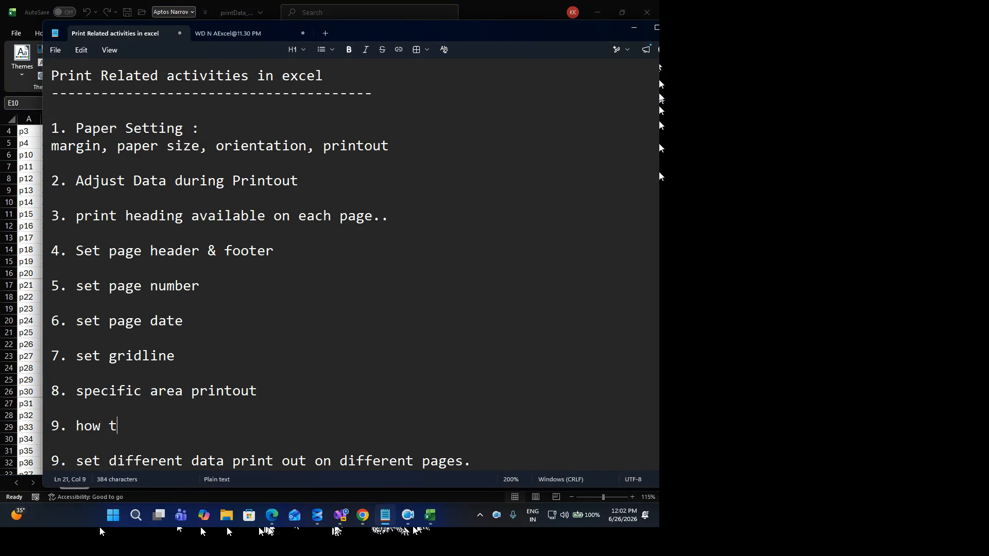
pyautogui.write('o reset p')
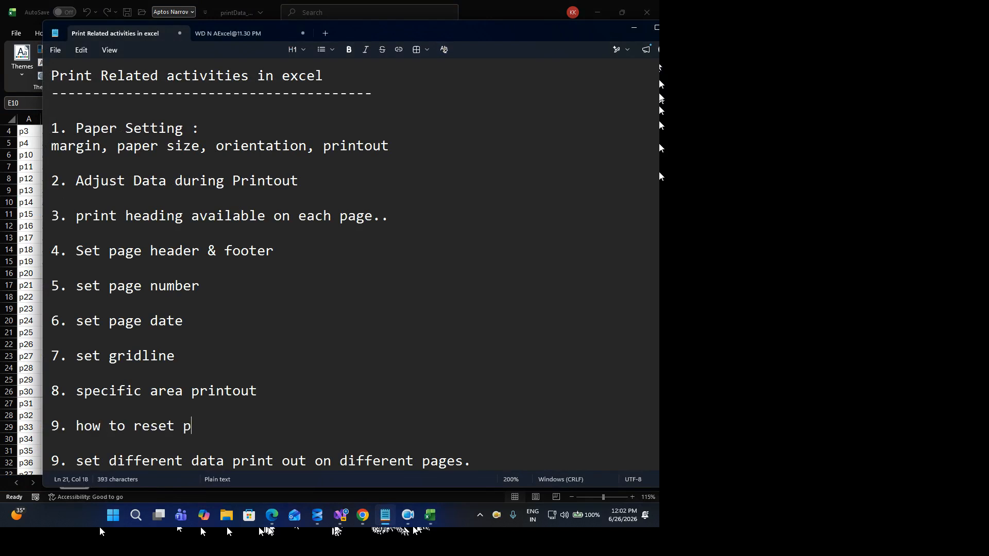
pyautogui.write('rint area')
pyautogui.click(633, 27)
# Step: Clear the print area with the whole data table selected and preview the printout
pyautogui.click(325, 262)
pyautogui.hotkey('ctrl', 'a')
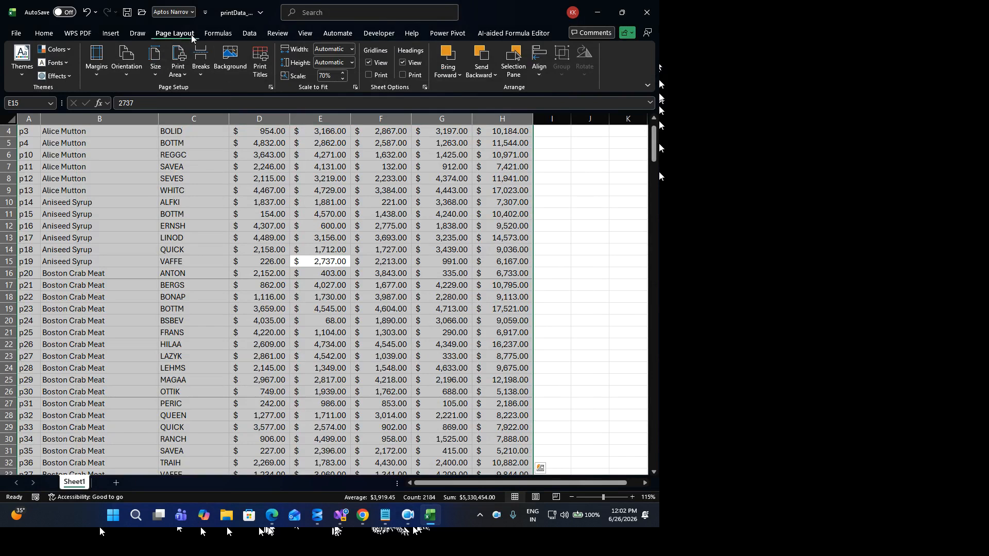
pyautogui.click(181, 67)
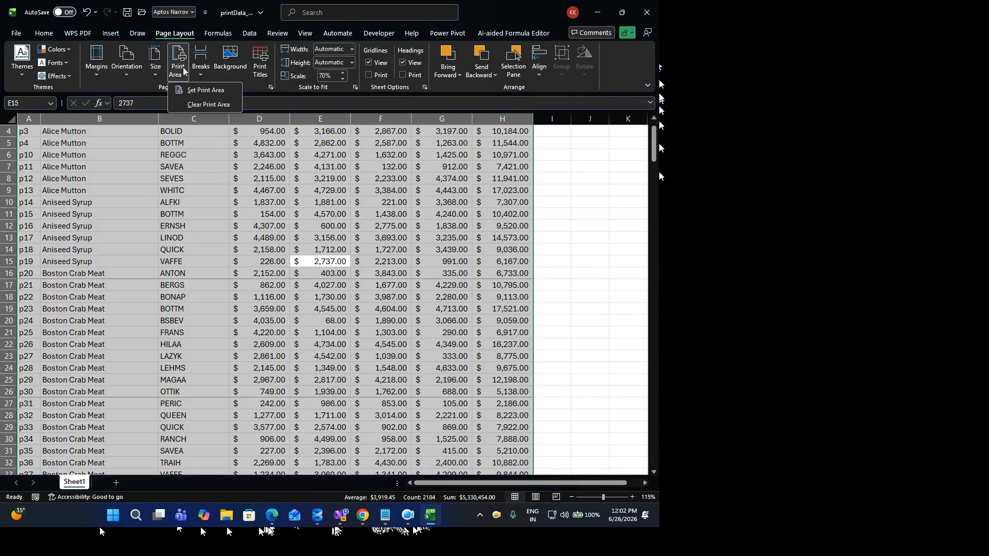
pyautogui.click(206, 105)
pyautogui.click(256, 201)
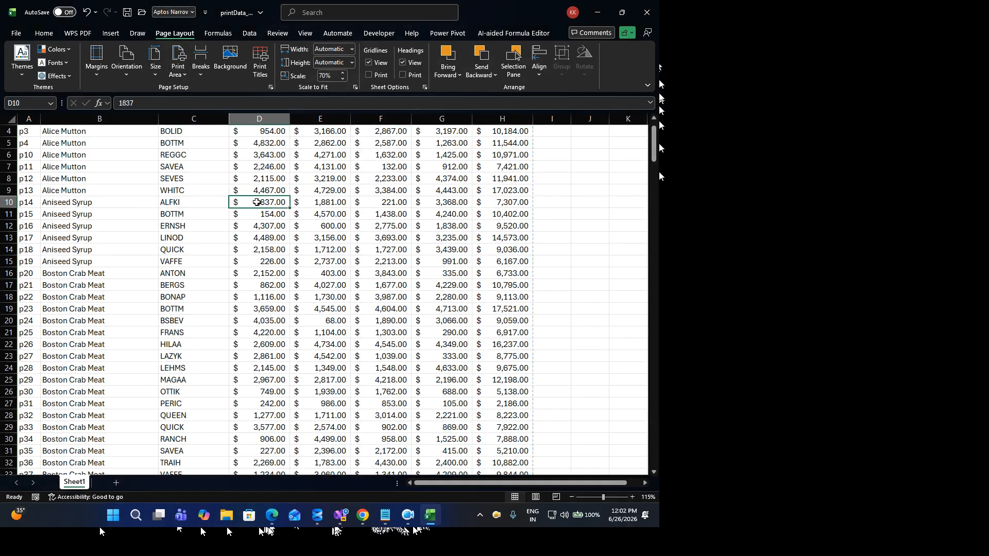
pyautogui.hotkey('ctrl', 'p')
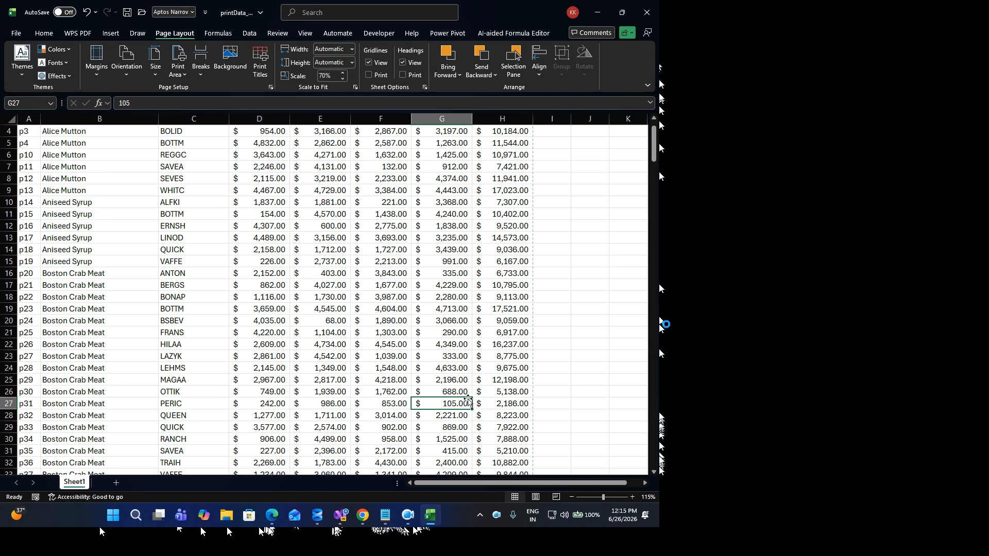
# Step: Review the Notepad topic on printing different data on different pages and look through the product groups in the Excel sheet
pyautogui.click(386, 516)
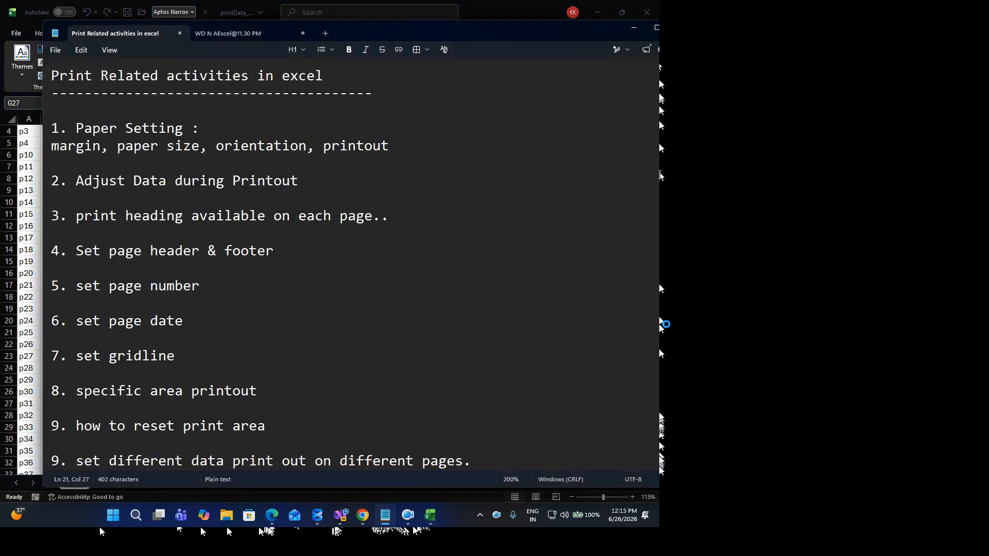
pyautogui.click(634, 27)
pyautogui.click(398, 262)
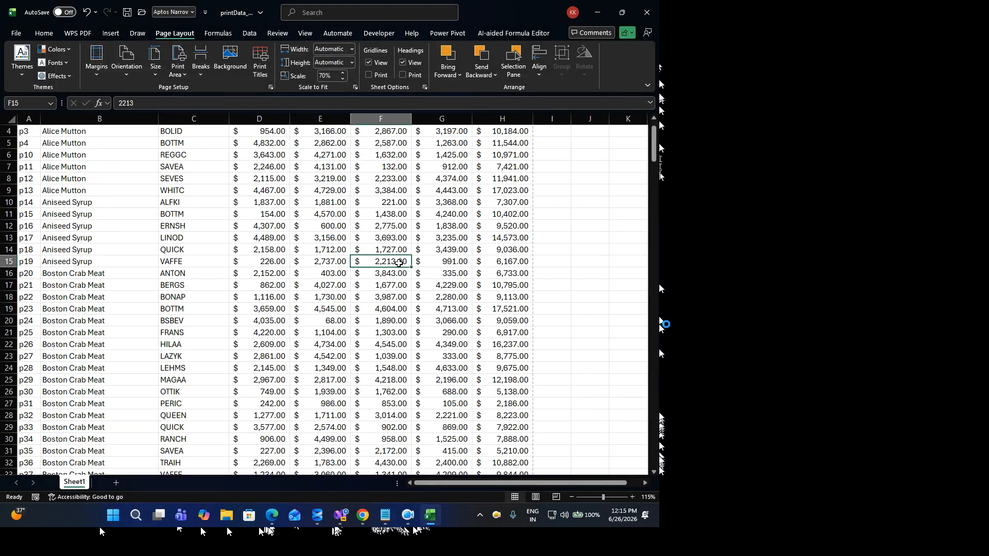
pyautogui.scroll(1, 318, 286)
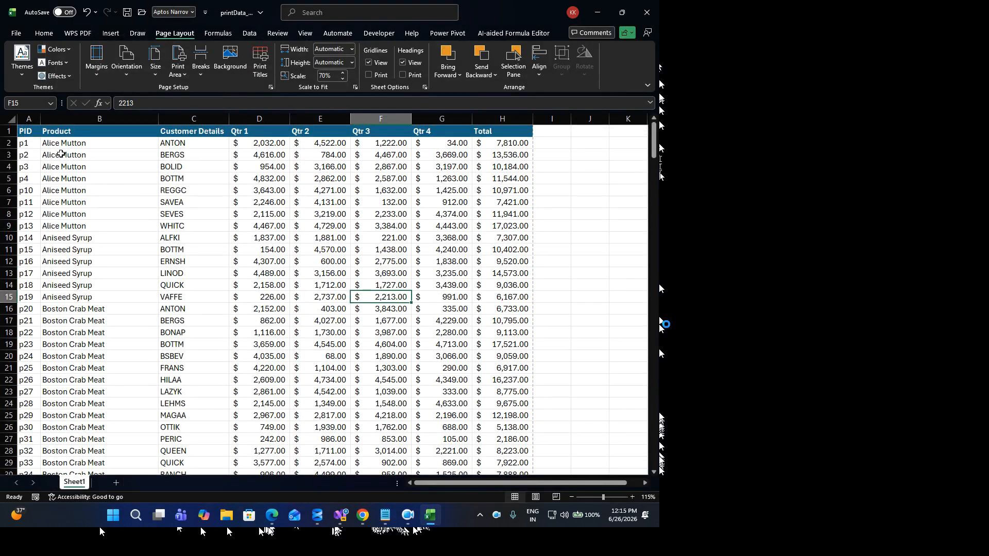
pyautogui.scroll(-2, 101, 320)
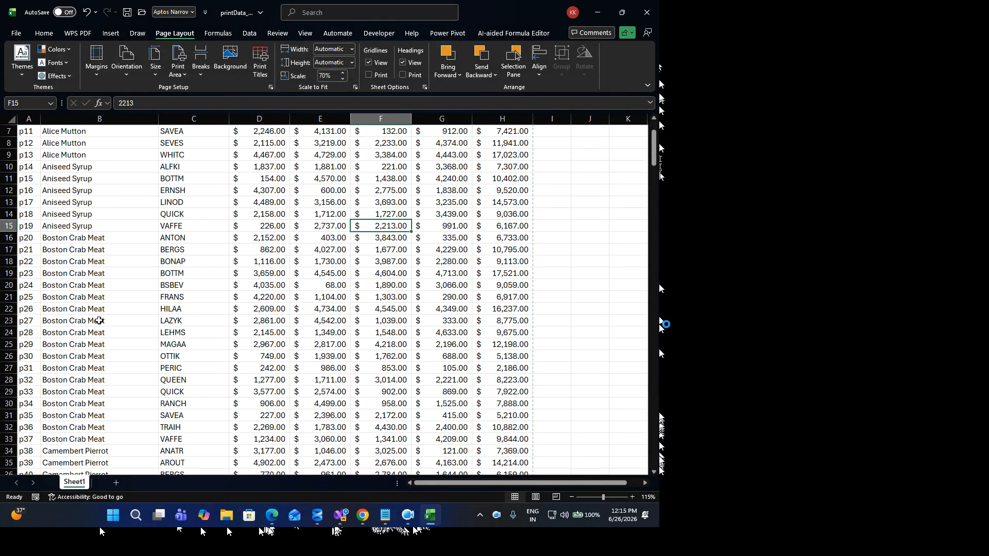
pyautogui.scroll(-7, 105, 325)
pyautogui.scroll(-6, 105, 325)
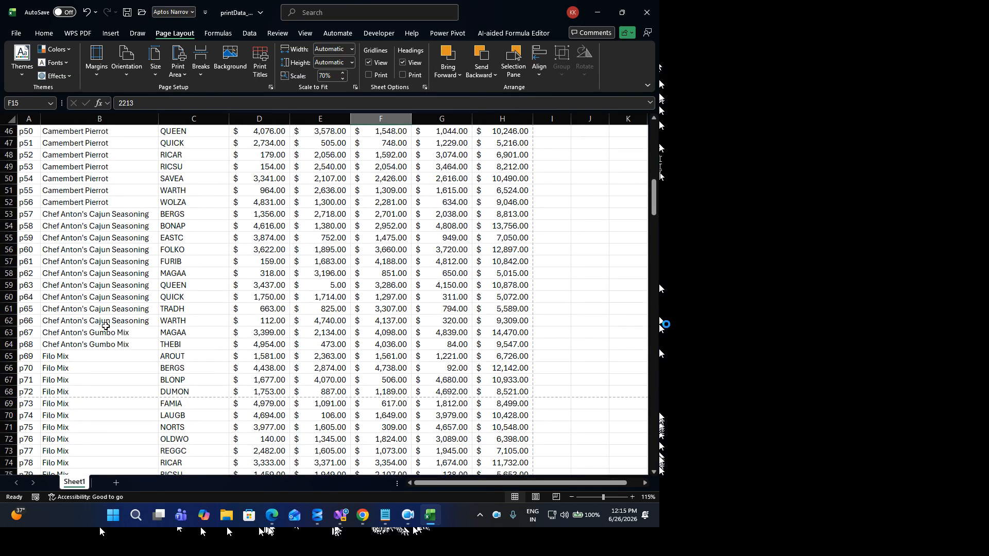
pyautogui.scroll(11, 107, 326)
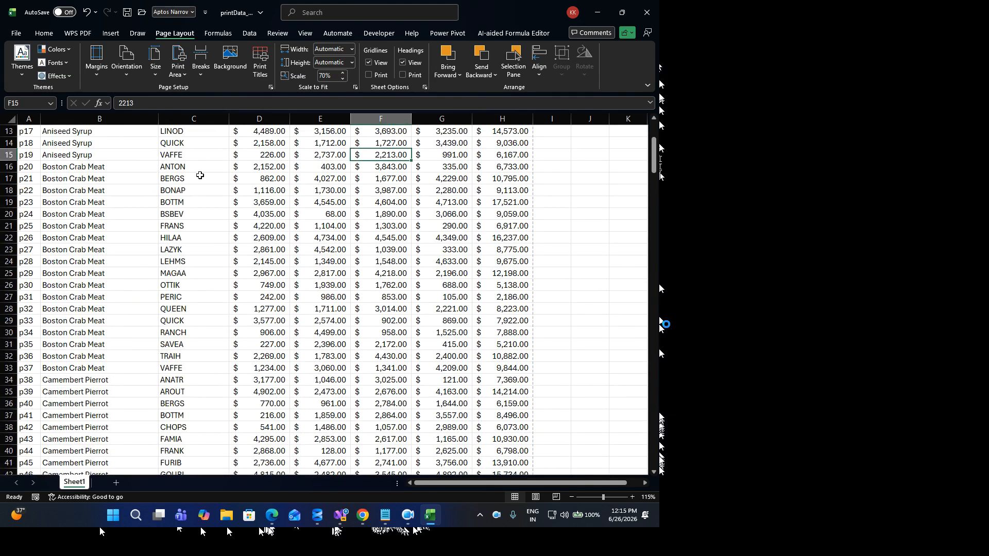
pyautogui.click(199, 177)
pyautogui.scroll(3, 294, 199)
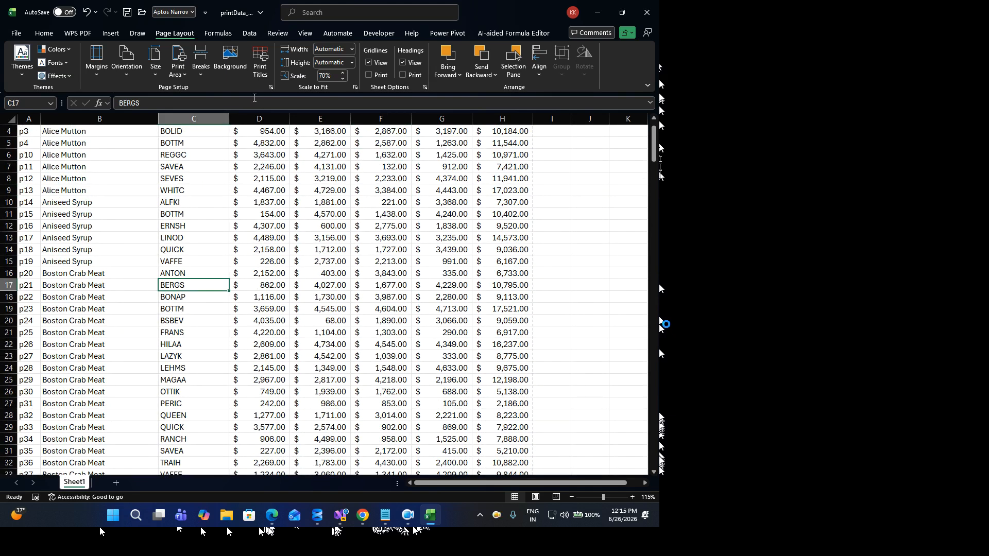
# Step: In Page Setup, enter the Alice Mutton rows A2:H9 as the first print area range
pyautogui.click(258, 75)
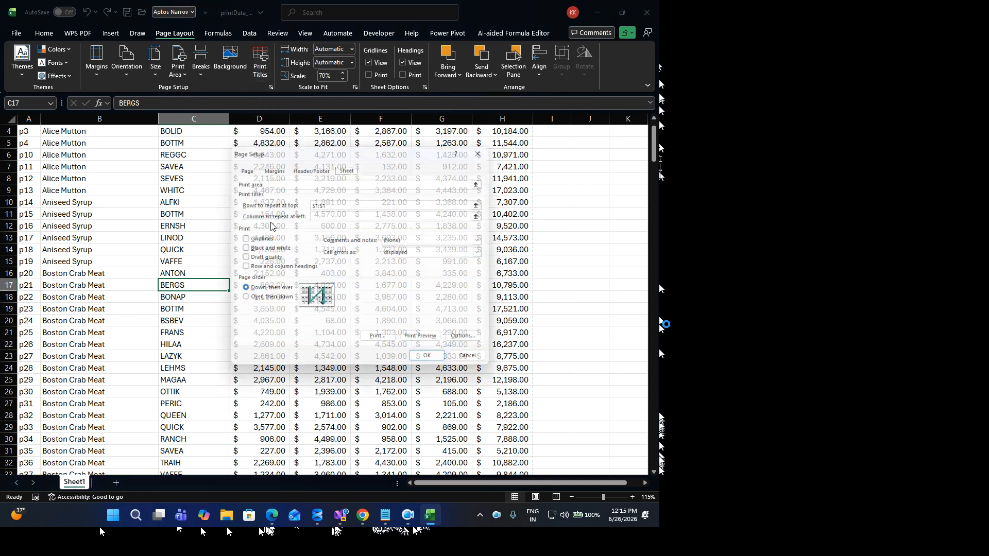
pyautogui.moveTo(277, 152); pyautogui.dragTo(281, 215)
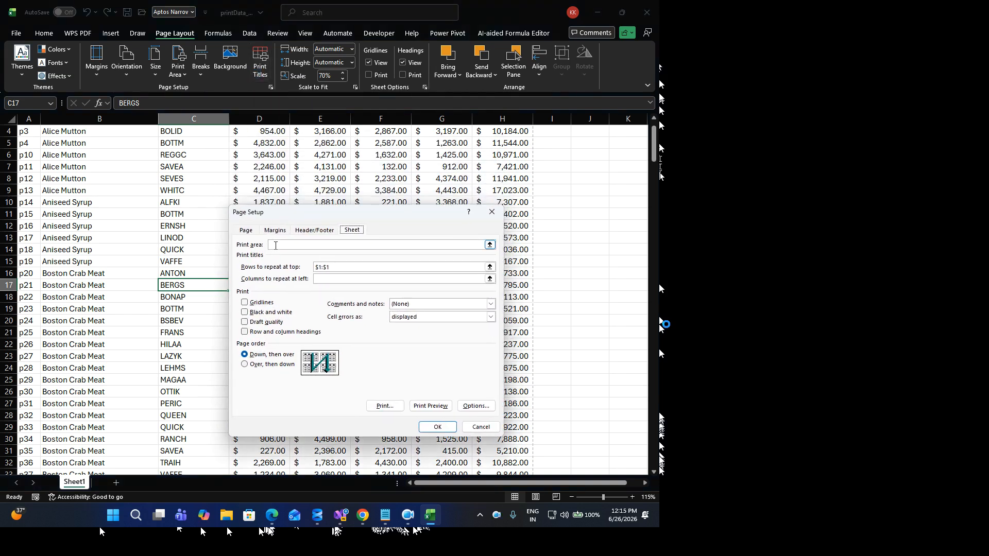
pyautogui.click(270, 245)
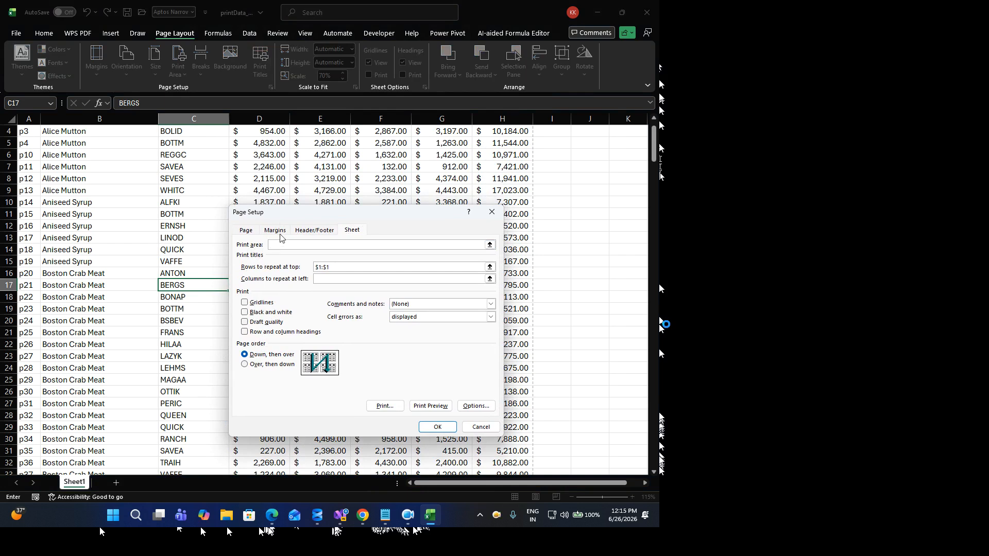
pyautogui.moveTo(279, 212); pyautogui.dragTo(226, 254)
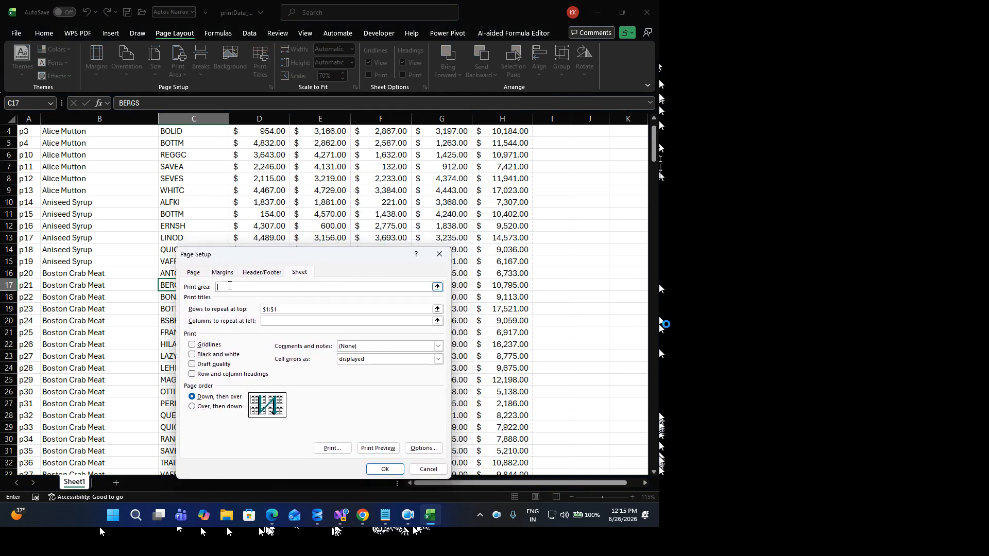
pyautogui.scroll(1, 82, 167)
pyautogui.click(30, 148)
pyautogui.moveTo(30, 148); pyautogui.dragTo(523, 227)
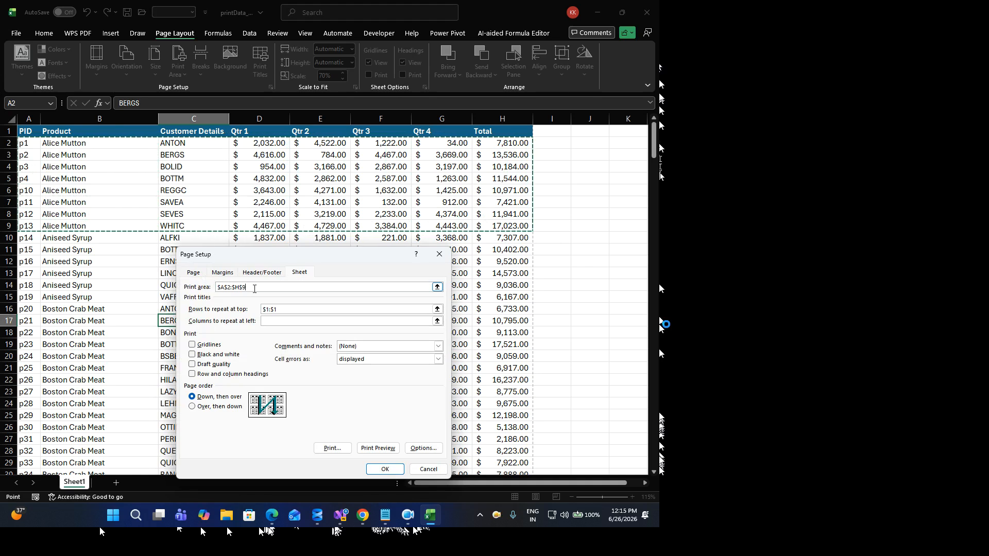
# Step: Append the Boston Crab Meat rows A16:H33 to the print area as a second, comma-separated range
pyautogui.click(253, 289)
pyautogui.write(',')
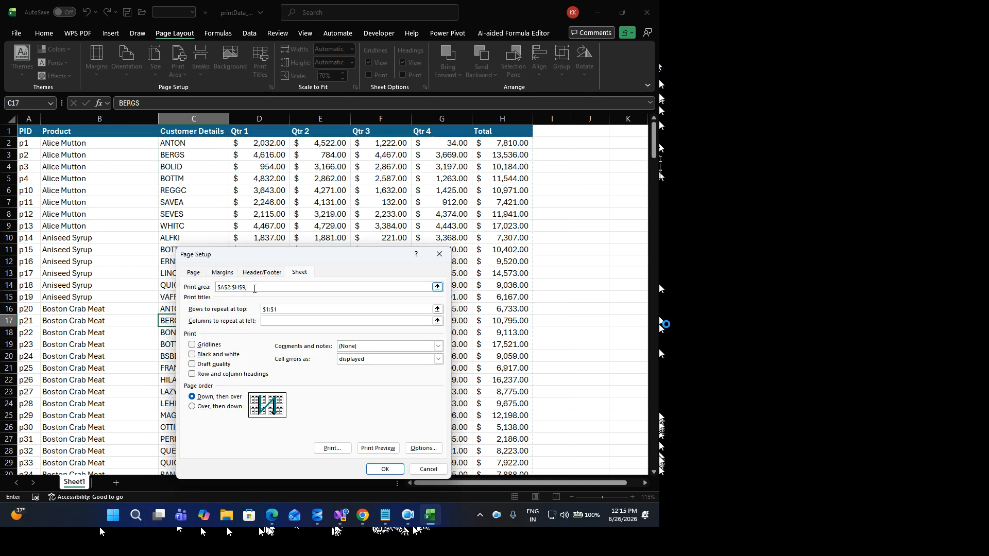
pyautogui.scroll(-4, 125, 318)
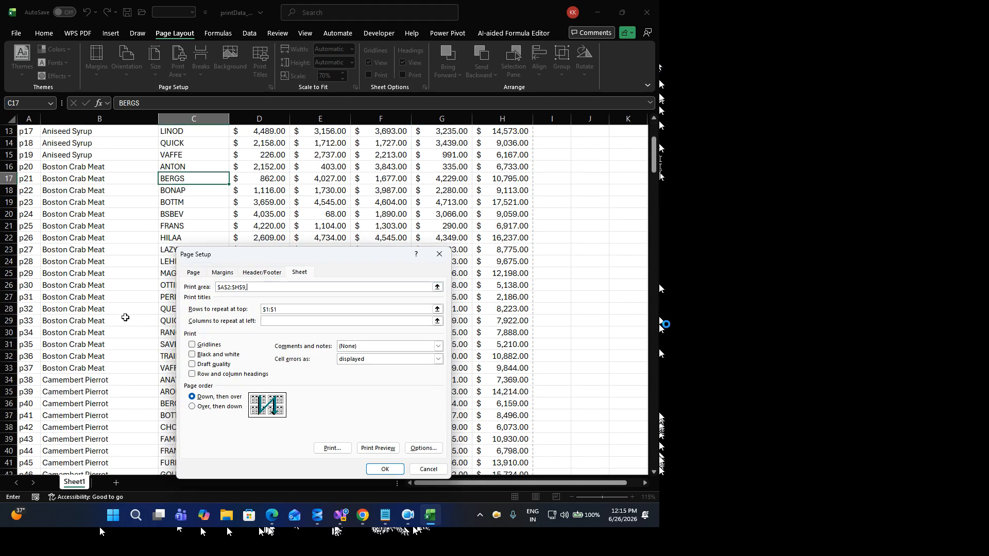
pyautogui.moveTo(30, 168); pyautogui.dragTo(502, 368)
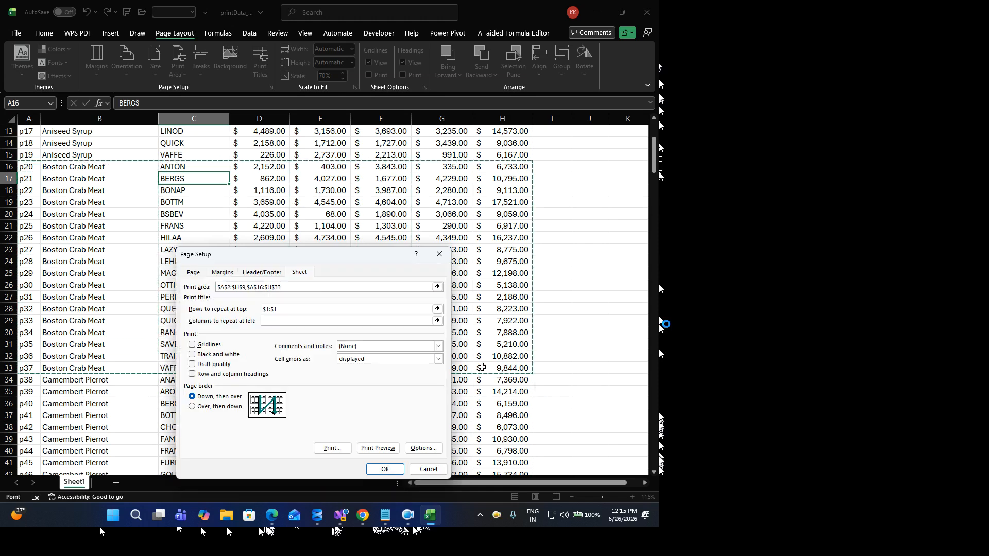
# Step: Append the Ipoh Coffee rows A105:H115 as a third comma-separated print area range and apply the page setup
pyautogui.click(309, 285)
pyautogui.write(',')
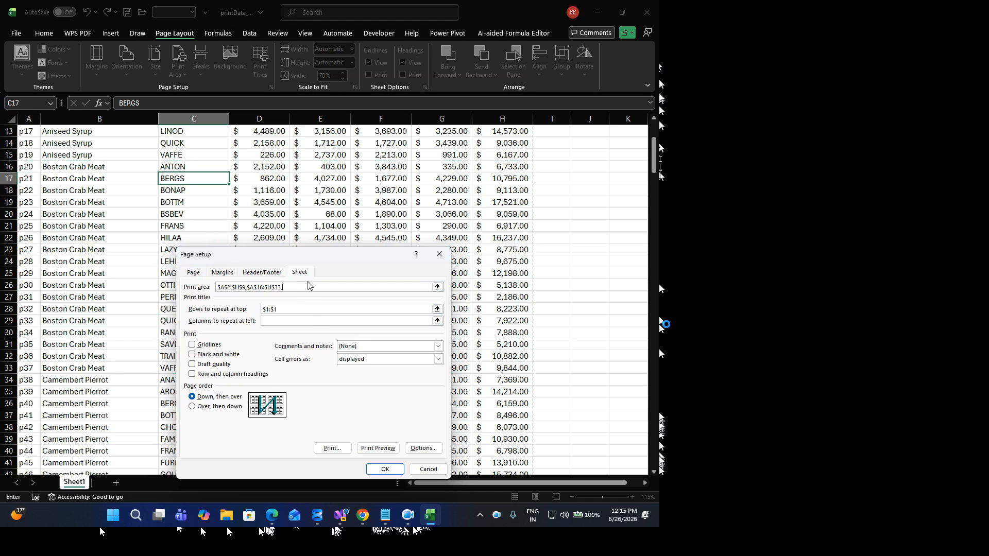
pyautogui.scroll(-11, 130, 327)
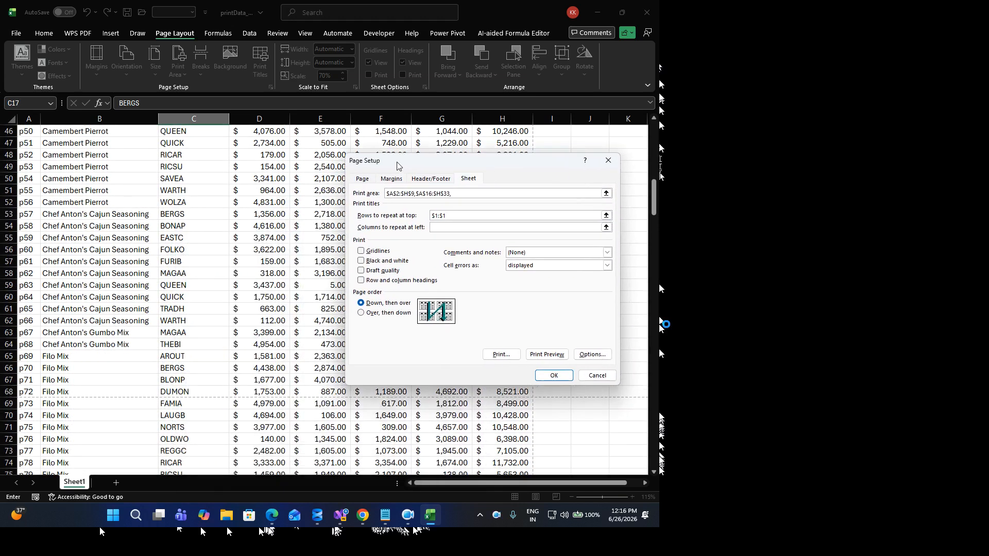
pyautogui.scroll(-4, 72, 338)
pyautogui.scroll(-13, 73, 338)
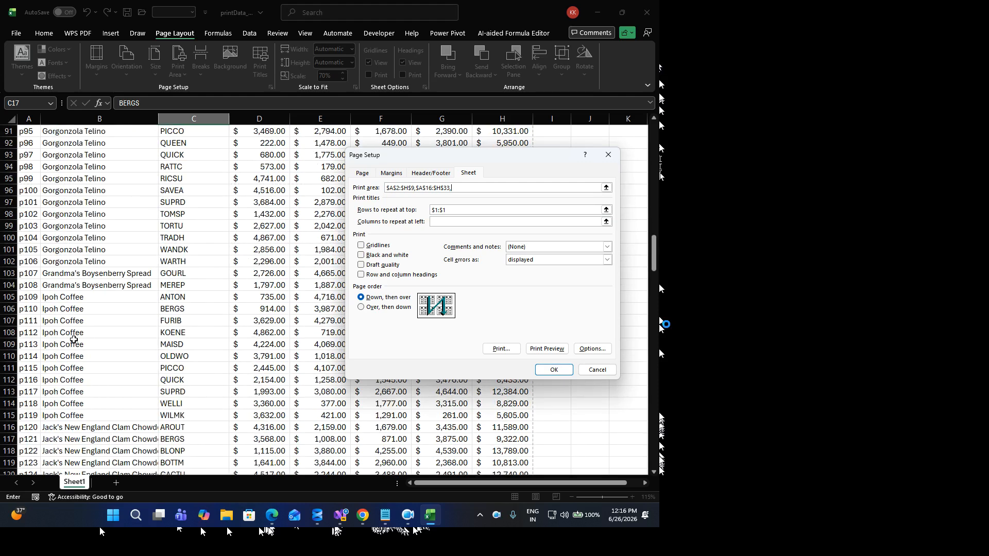
pyautogui.moveTo(28, 225); pyautogui.dragTo(496, 344)
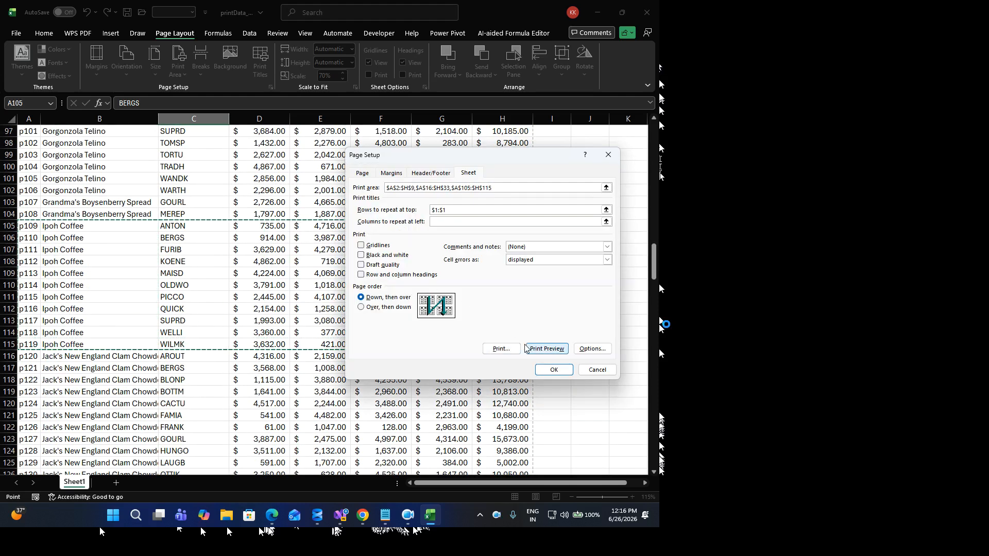
pyautogui.click(553, 370)
pyautogui.click(294, 295)
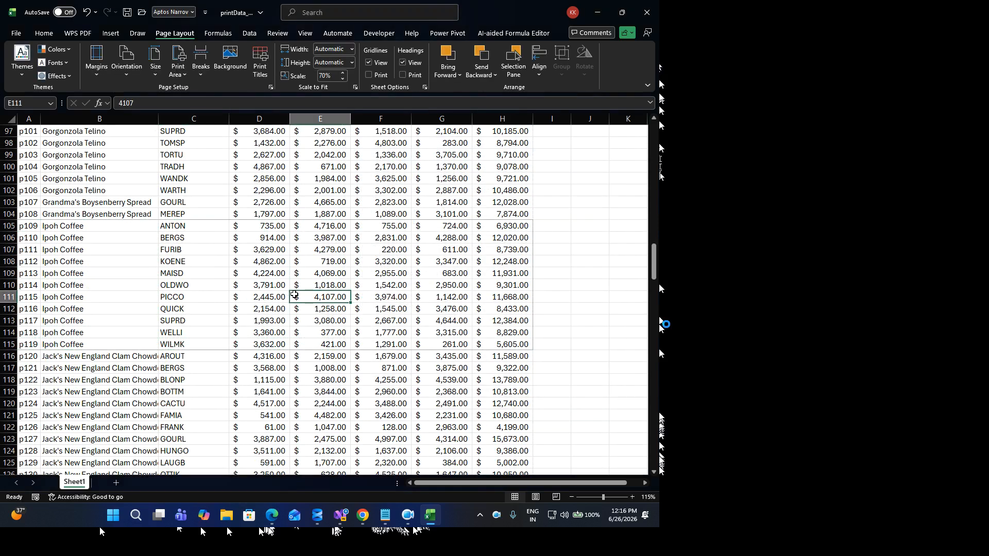
# Step: Page through the print preview to check how the Alice Mutton, Boston Crab Meat and Ipoh Coffee groups fall on separate pages
pyautogui.hotkey('ctrl', 'p')
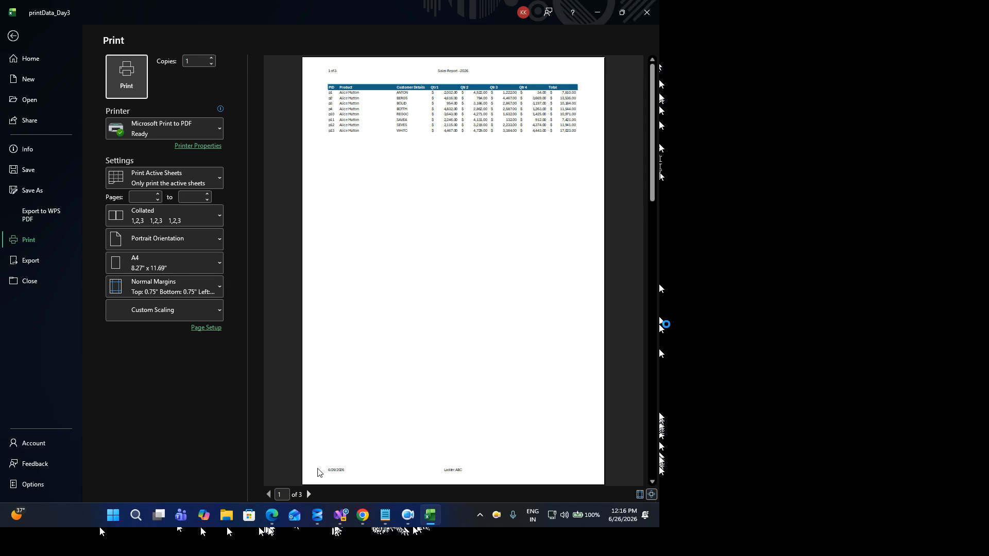
pyautogui.click(359, 461)
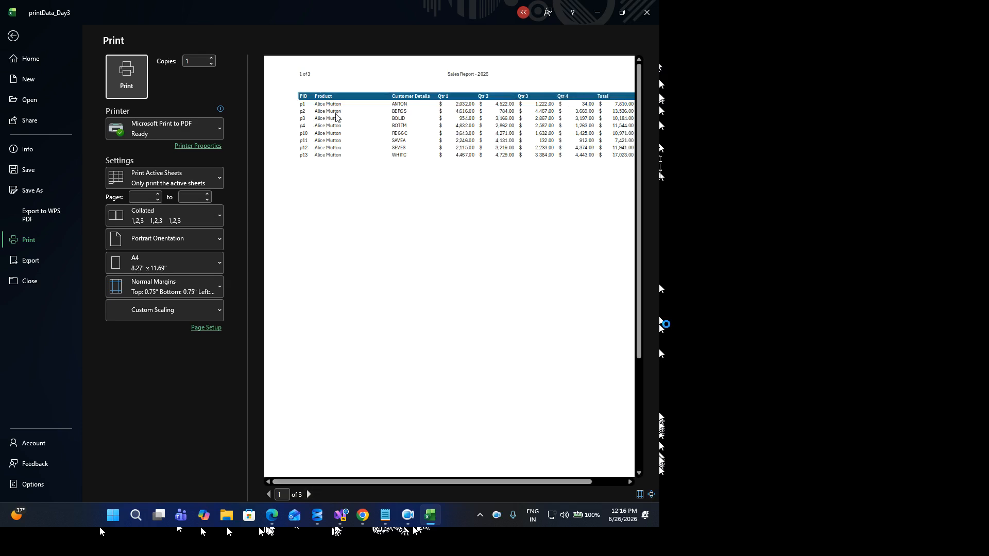
pyautogui.scroll(-1, 340, 130)
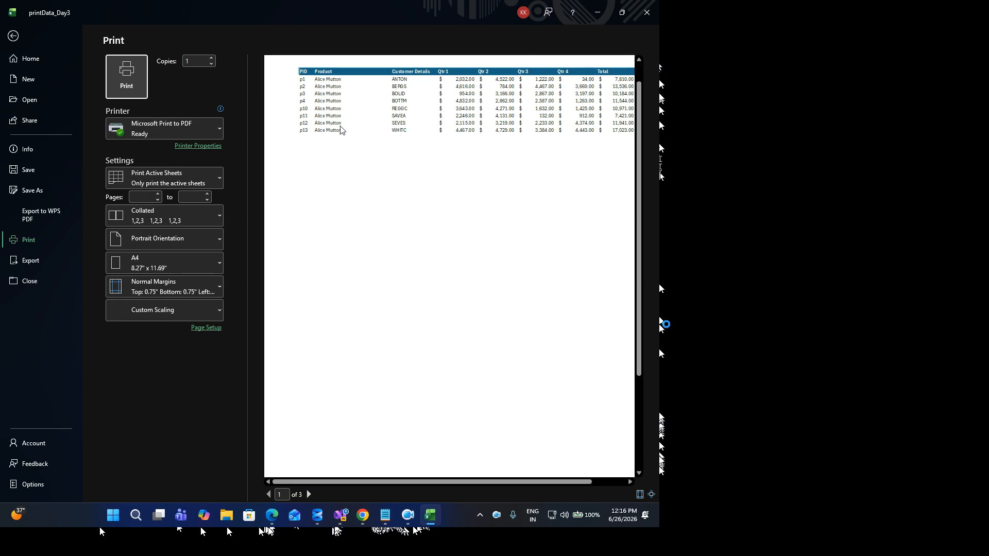
pyautogui.scroll(1, 341, 129)
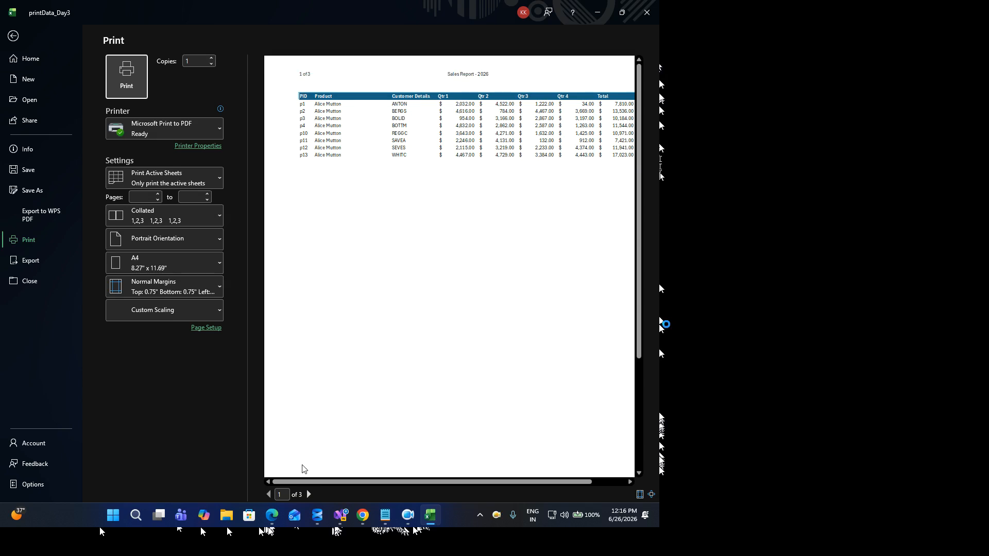
pyautogui.click(309, 495)
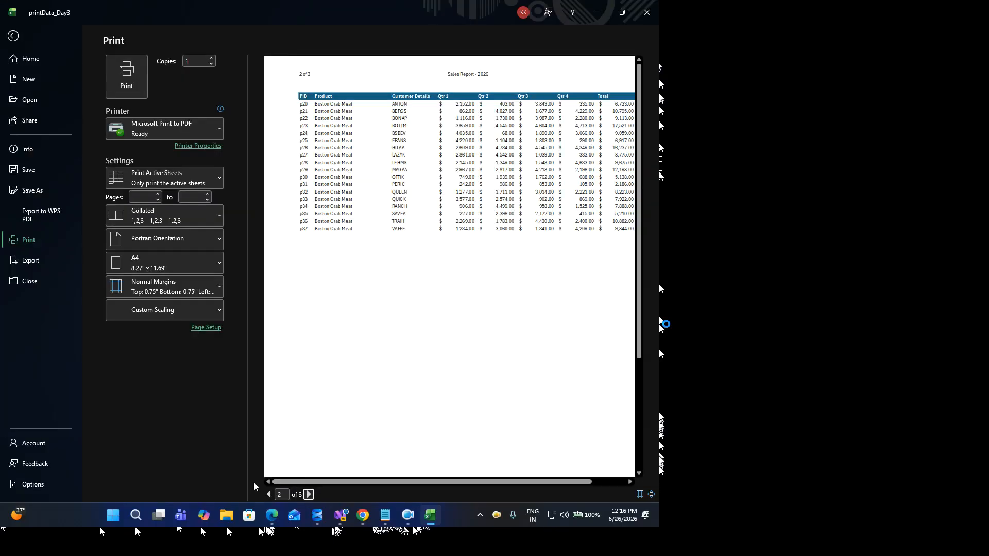
pyautogui.press('Escape')
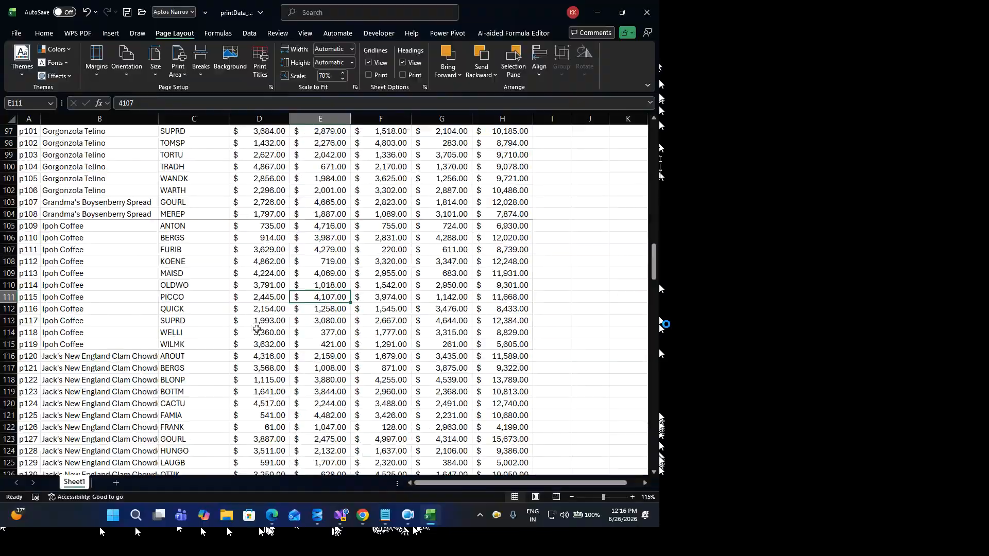
pyautogui.click(257, 329)
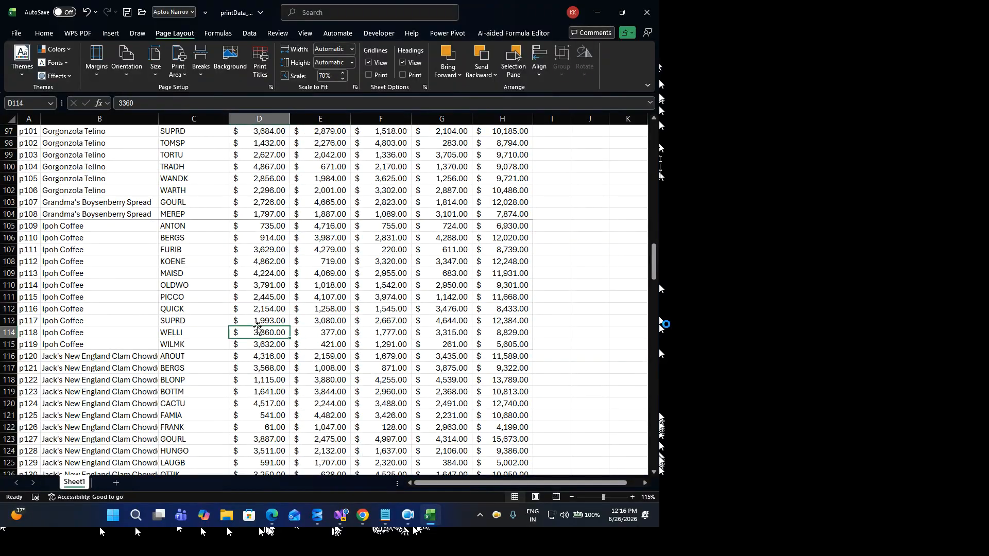
pyautogui.hotkey('ctrl', 'p')
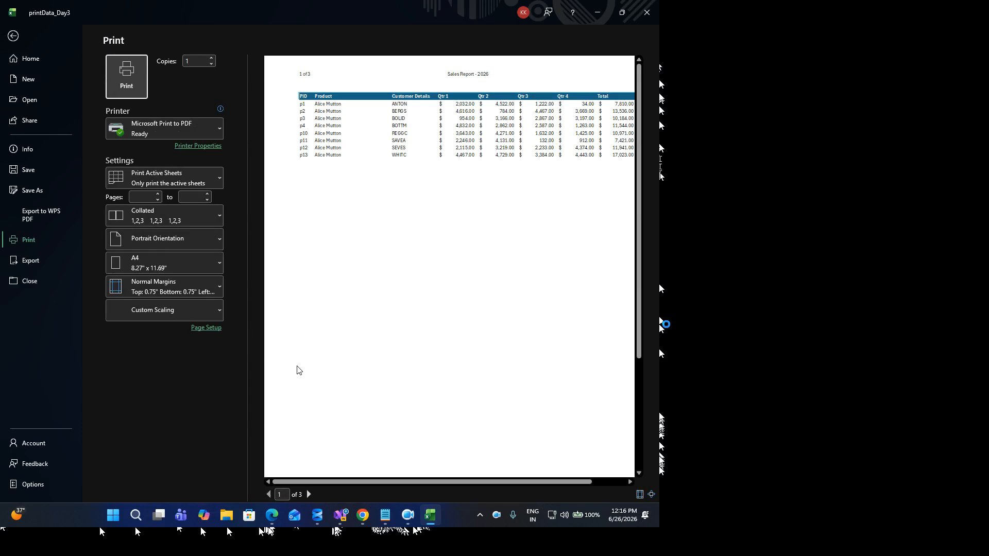
pyautogui.click(309, 494)
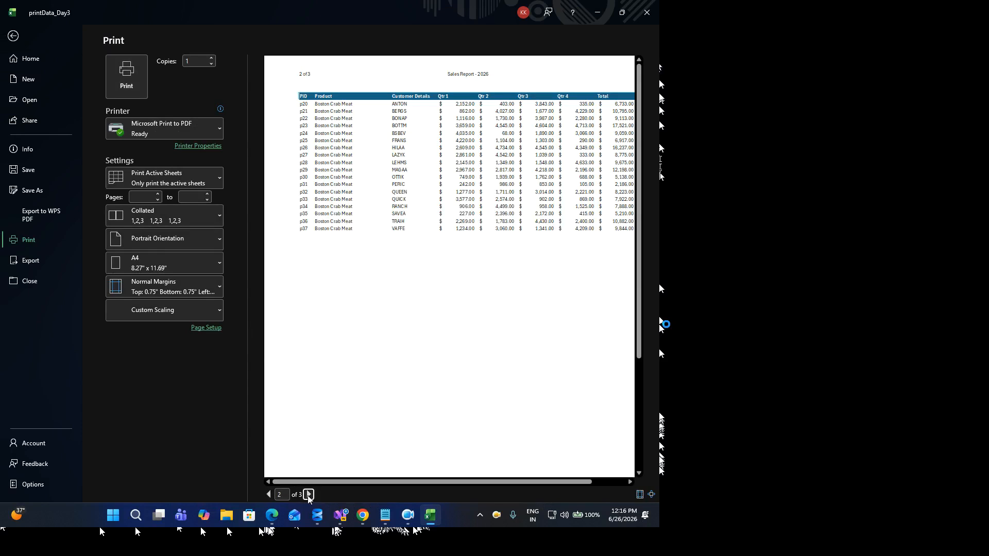
pyautogui.click(308, 495)
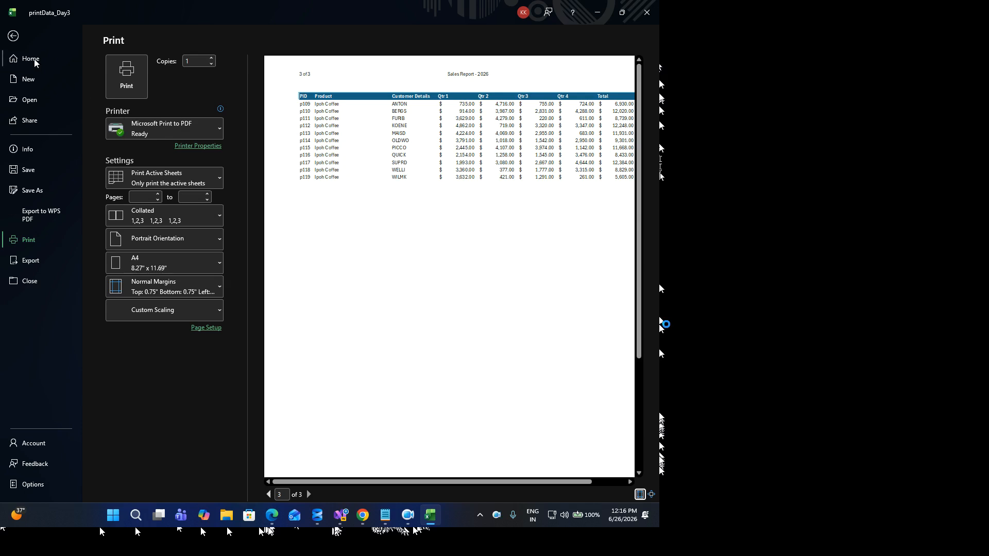
pyautogui.click(13, 35)
# Step: Set the whole sales data table as the print area in place of the separate product ranges
pyautogui.click(235, 230)
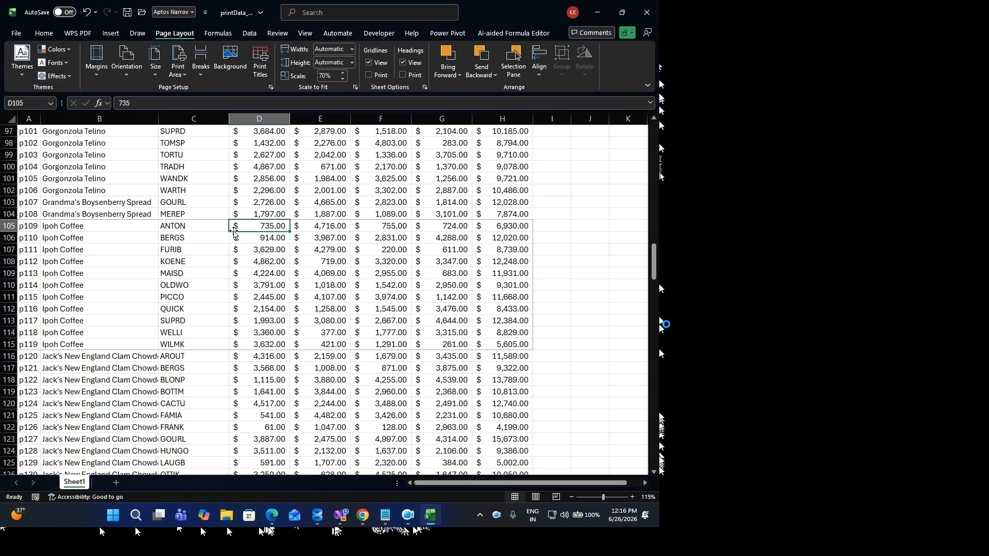
pyautogui.hotkey('ctrl', 'a')
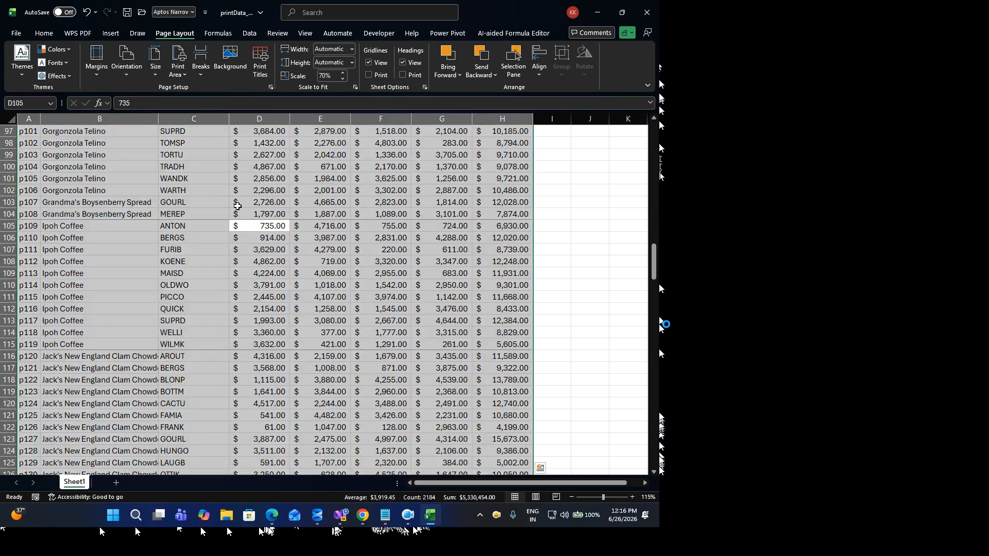
pyautogui.click(182, 75)
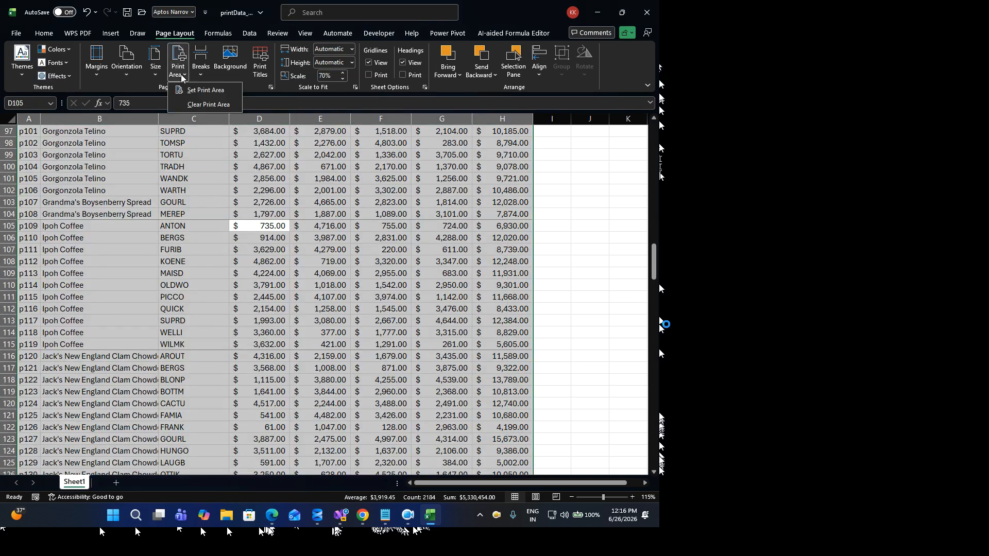
pyautogui.click(208, 90)
pyautogui.click(257, 202)
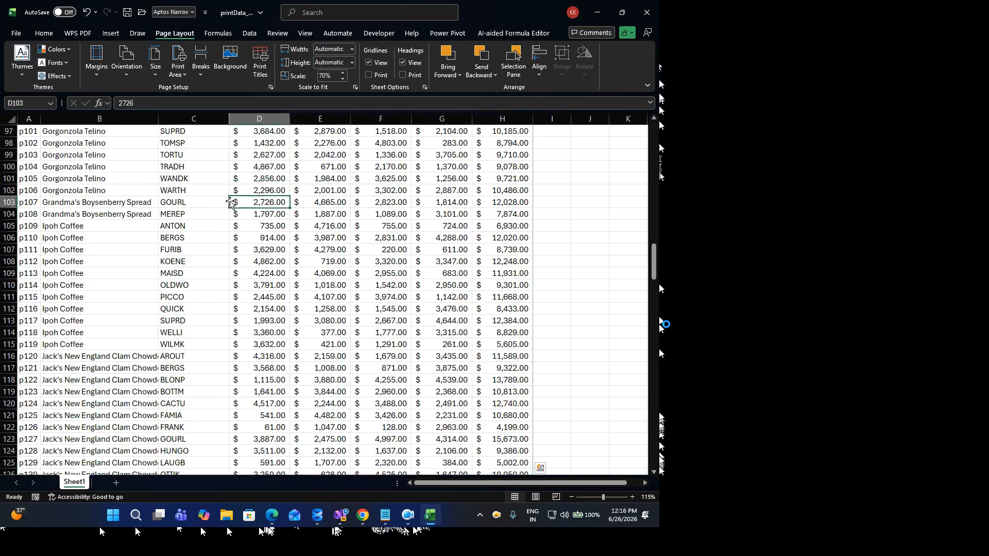
# Step: Switch to the Notepad topic list and add "10. set different data on single page." below the last item
pyautogui.click(386, 515)
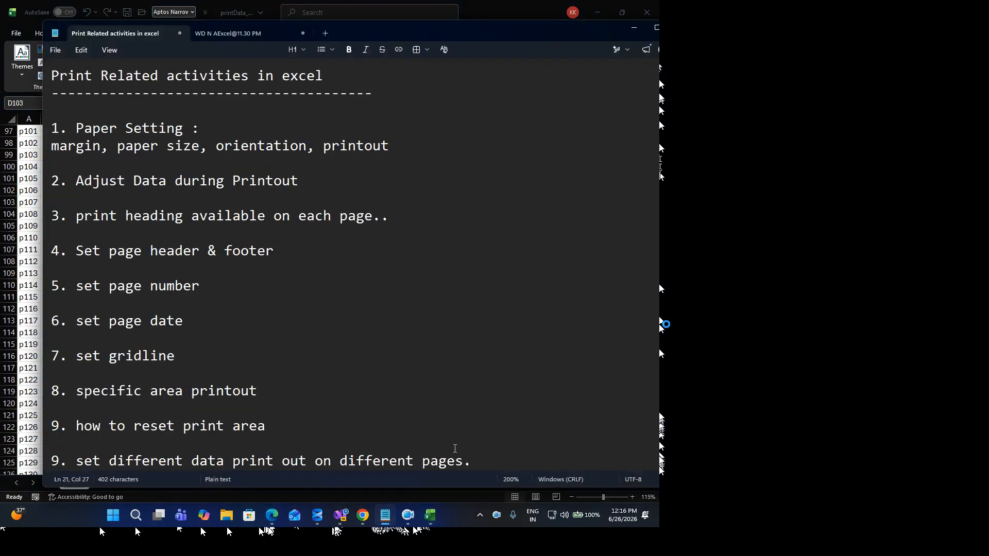
pyautogui.press('Return')
pyautogui.press('Return')
pyautogui.write('10.')
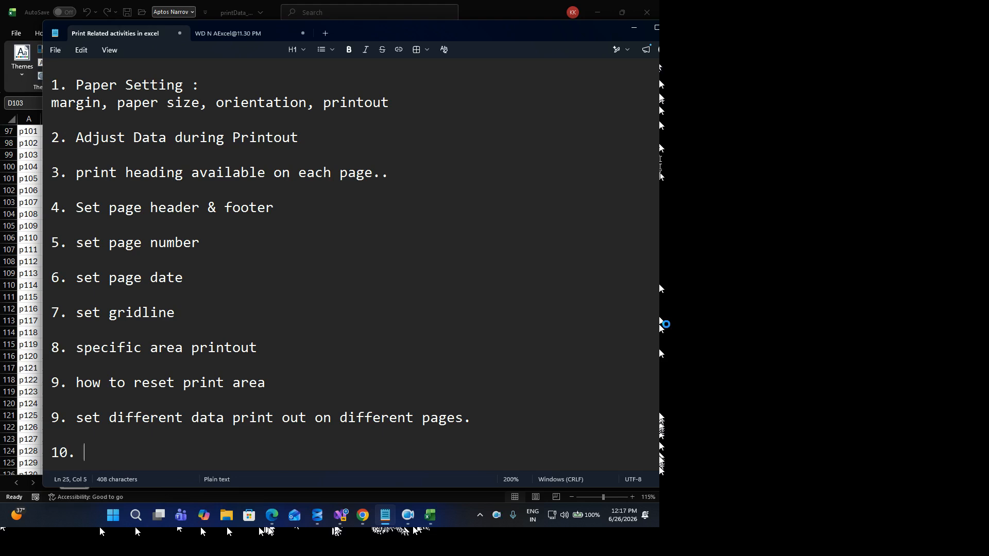
pyautogui.write('set different data')
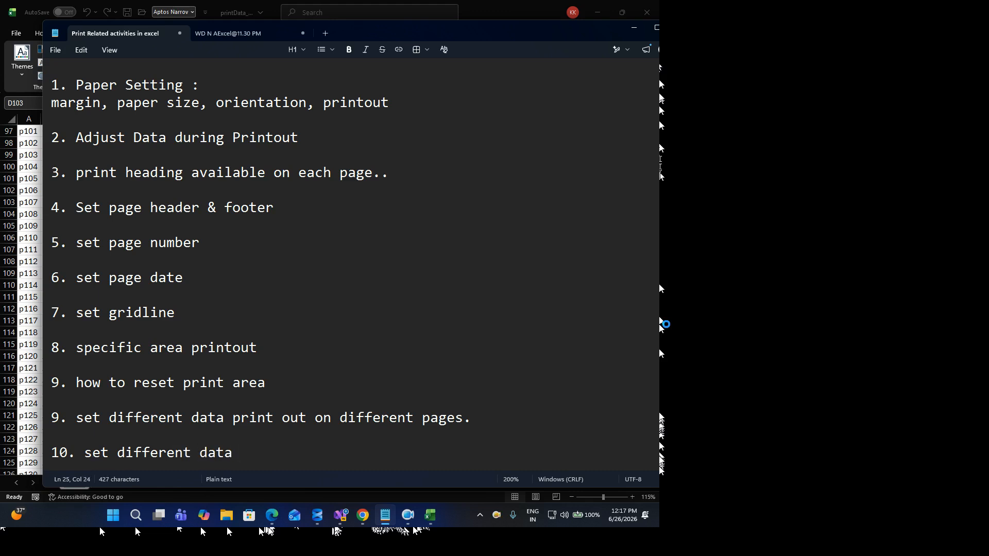
pyautogui.write('on single page.')
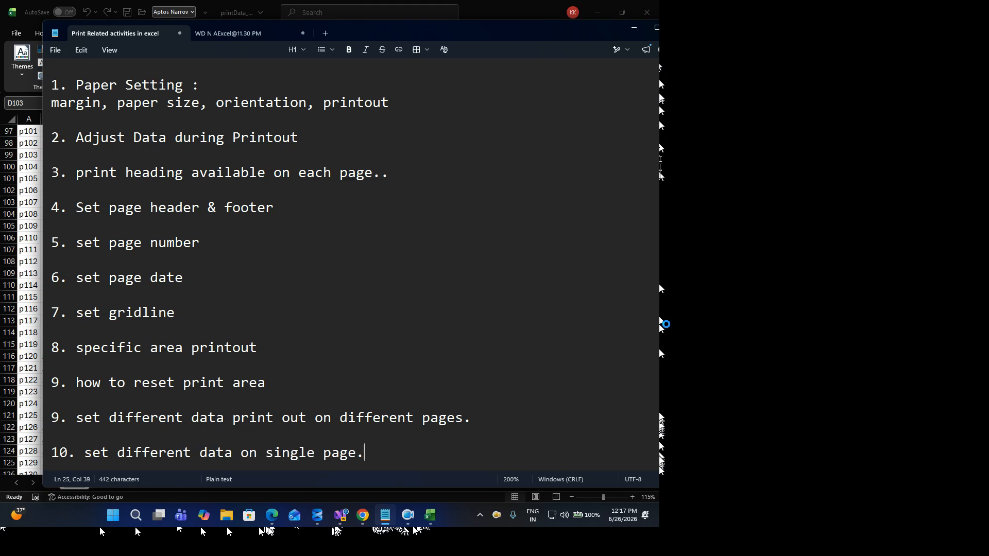
pyautogui.click(634, 28)
# Step: Back in Excel, turn on filtering for the header row of the whole data table
pyautogui.click(216, 286)
pyautogui.scroll(4, 217, 286)
pyautogui.hotkey('ctrl', 'a')
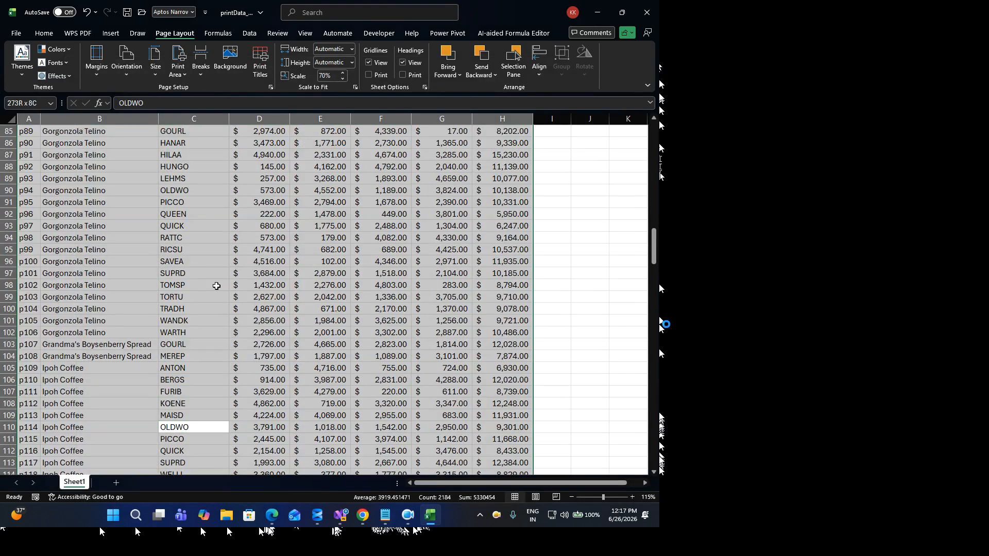
pyautogui.click(249, 32)
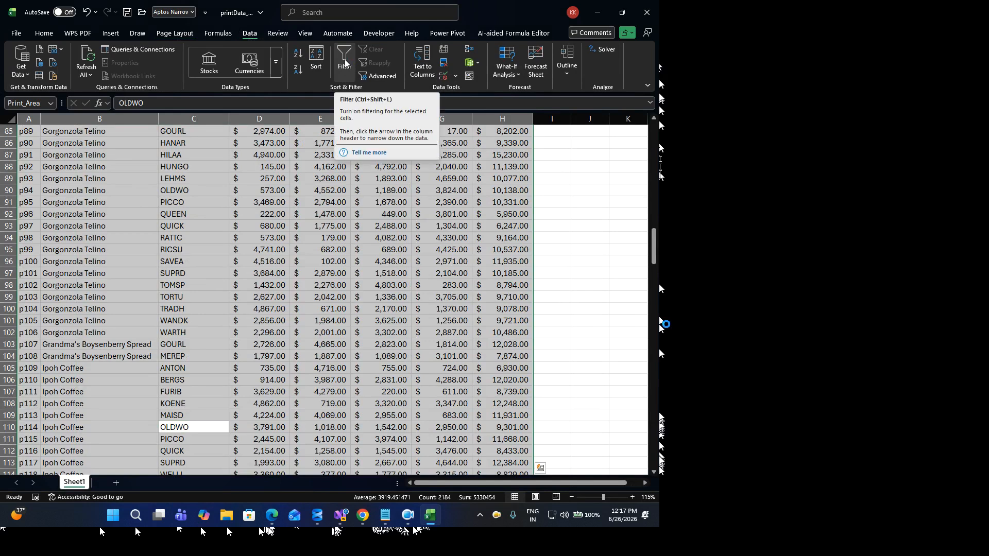
pyautogui.click(345, 63)
pyautogui.moveTo(653, 247); pyautogui.dragTo(653, 129)
pyautogui.click(320, 190)
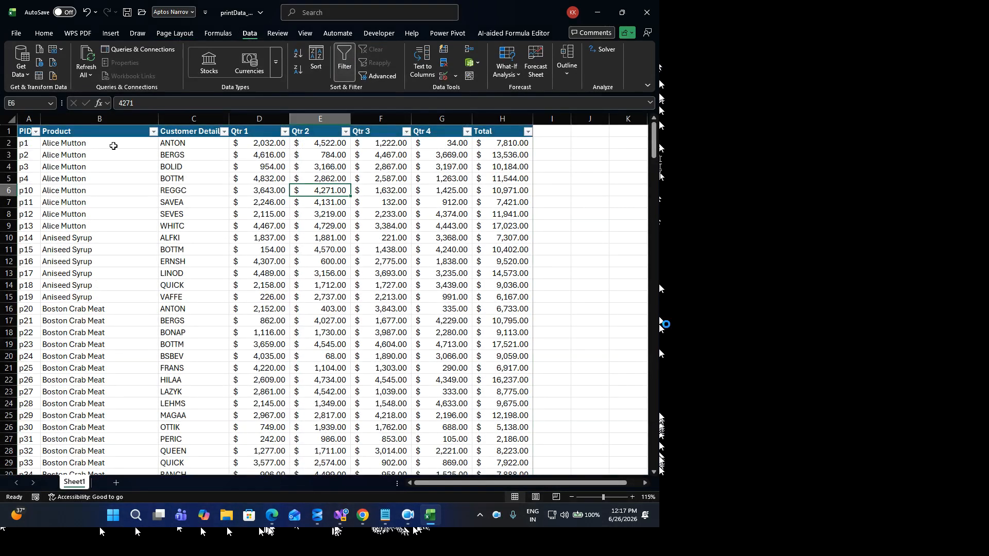
# Step: Filter the Product column to Alice Mutton by searching for "mutton"
pyautogui.click(154, 135)
pyautogui.click(74, 255)
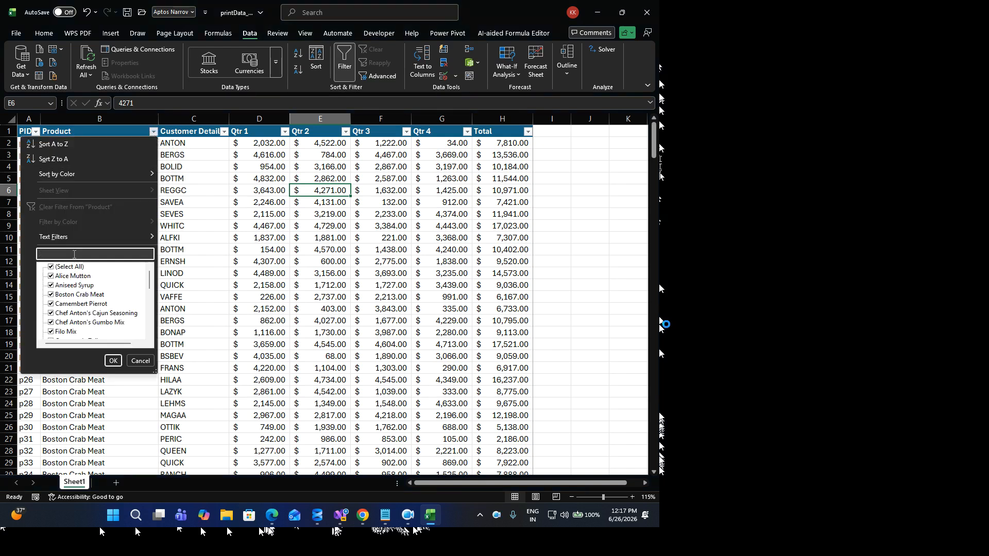
pyautogui.write('mutton')
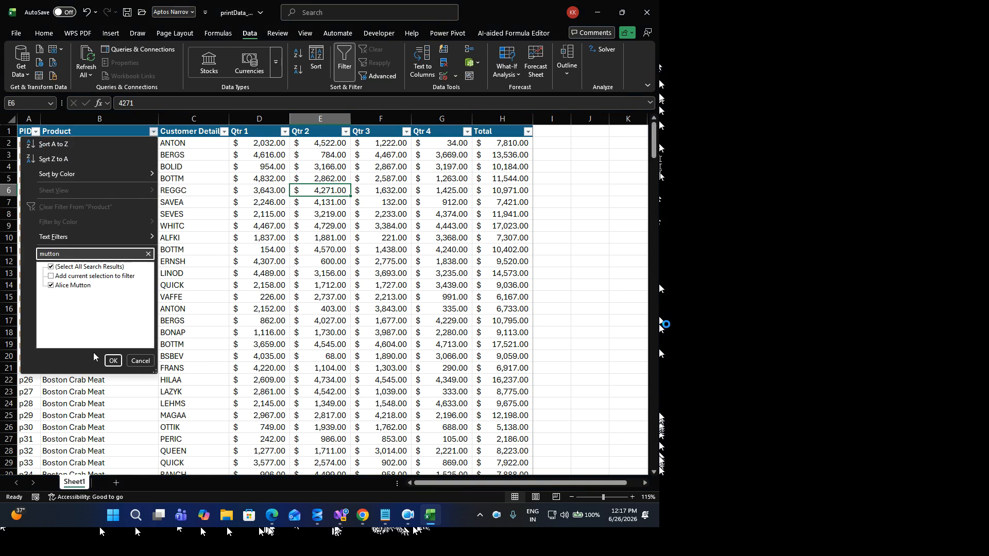
pyautogui.click(112, 363)
pyautogui.click(120, 204)
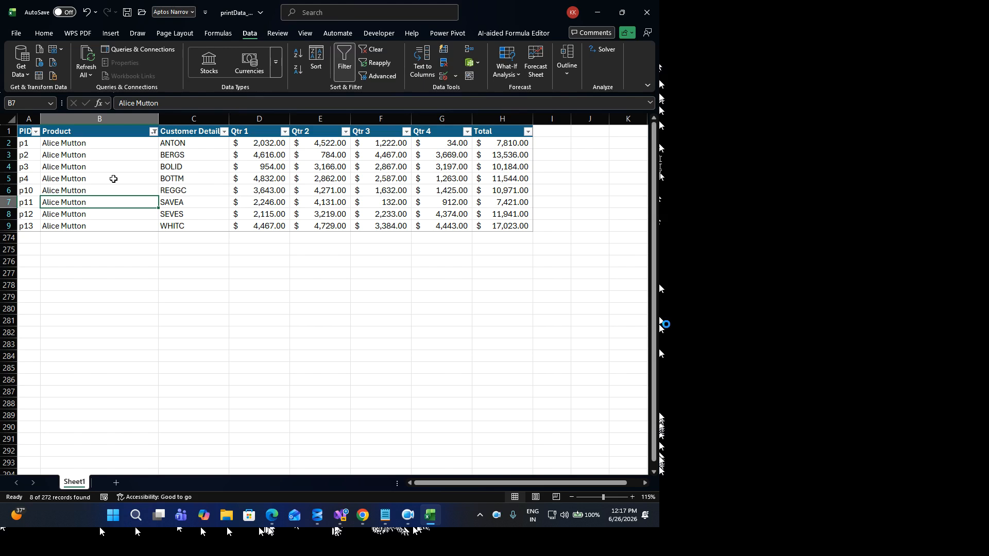
# Step: Reapply the Alice Mutton search result to the Product filter with Add current selection to filter enabled
pyautogui.click(153, 133)
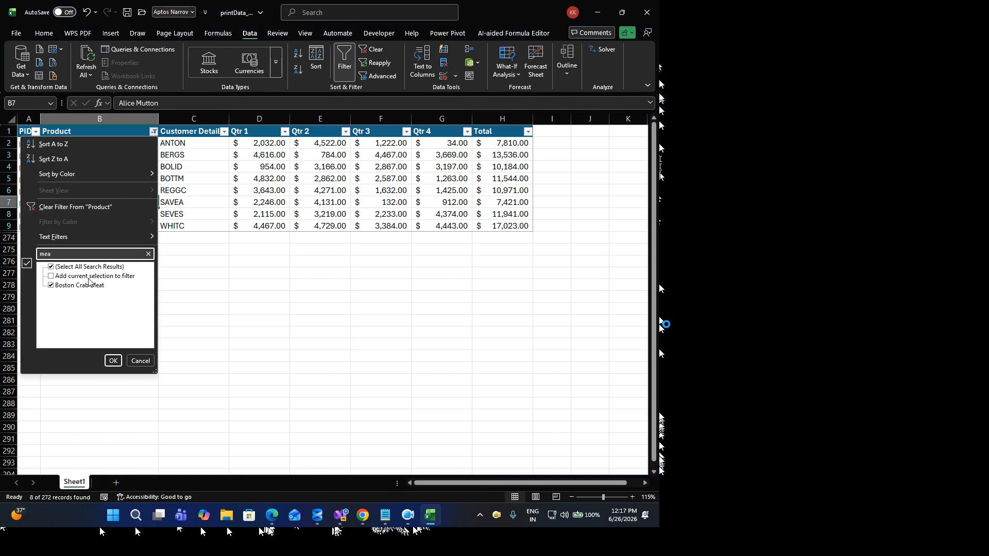
pyautogui.click(135, 148)
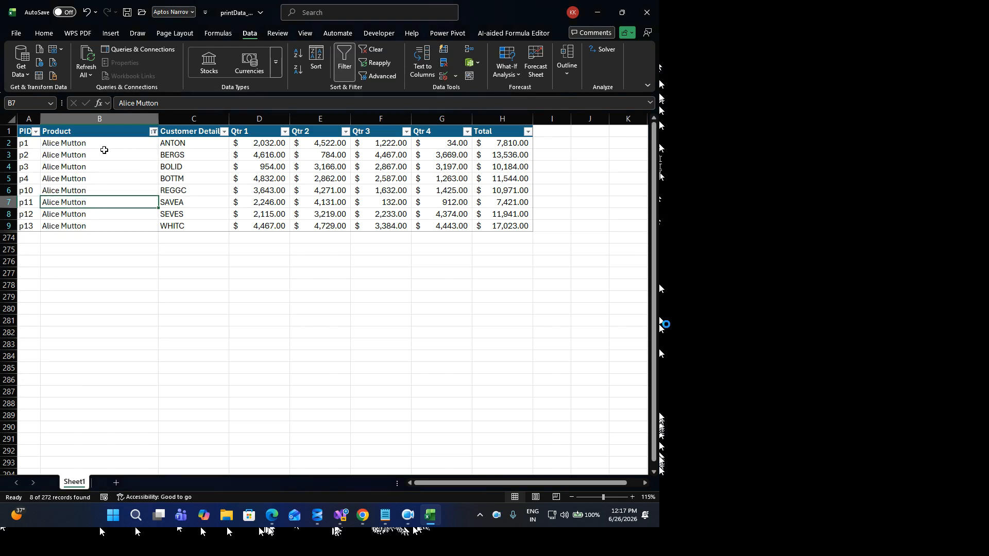
pyautogui.click(153, 132)
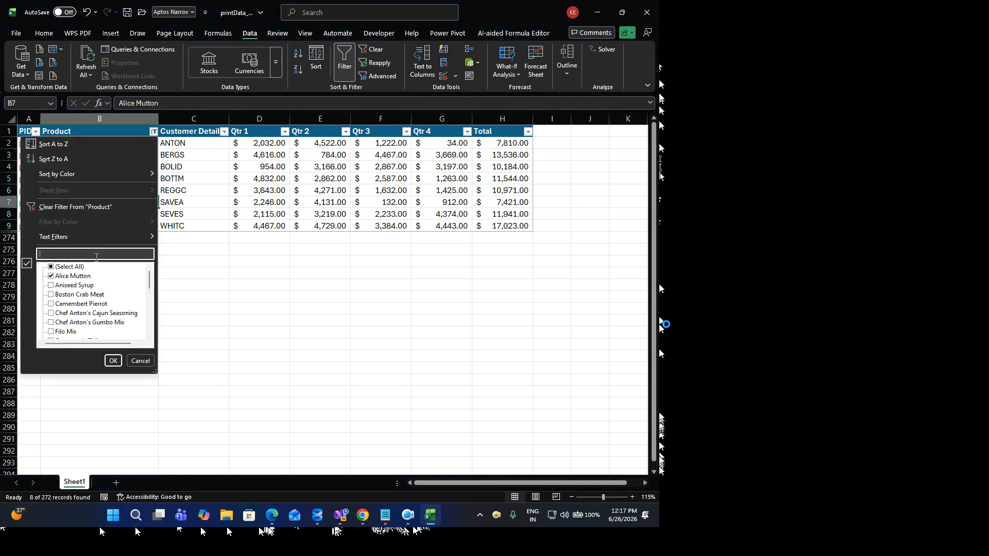
pyautogui.write('mut')
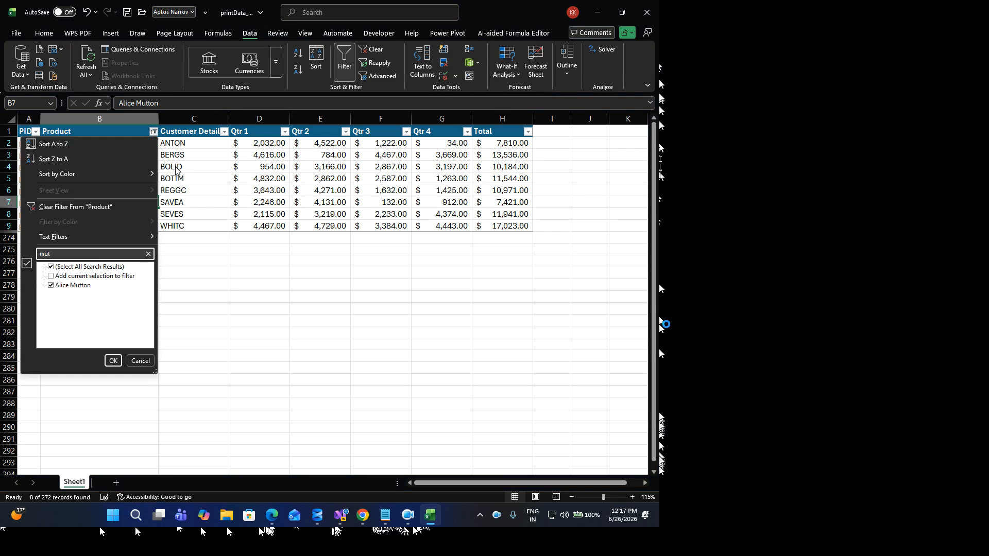
pyautogui.click(52, 277)
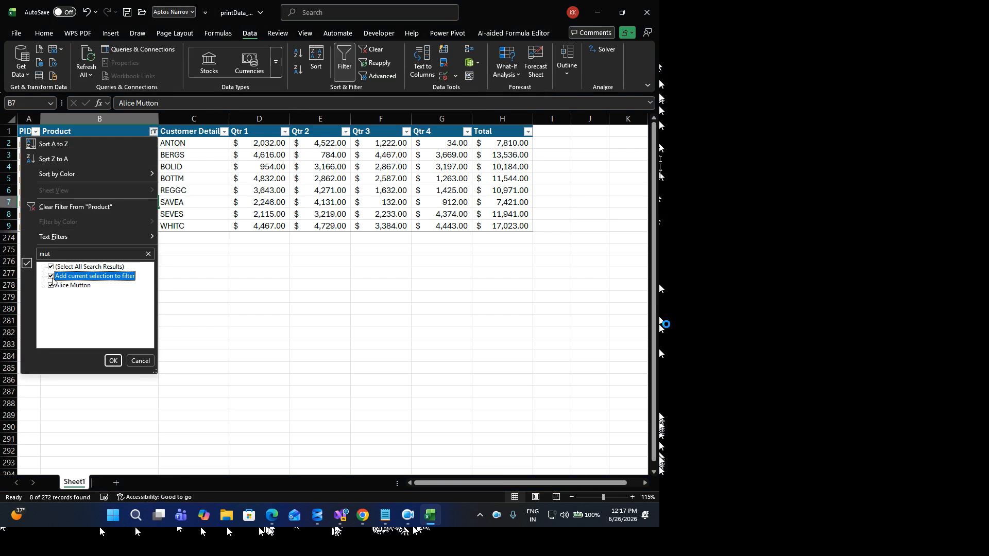
pyautogui.click(112, 360)
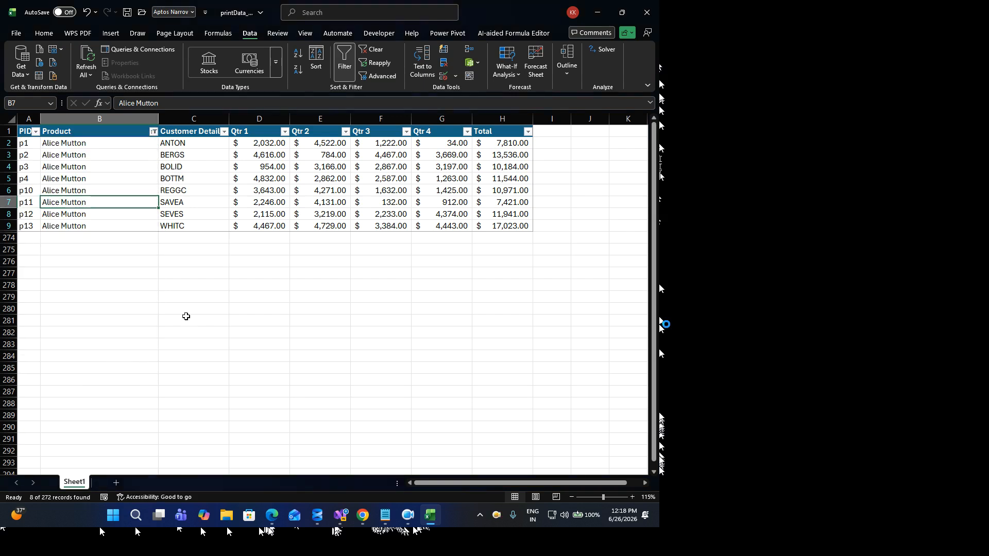
# Step: Search the Product filter for "meat" and add Boston Crab Meat to the current filter selection
pyautogui.click(153, 132)
pyautogui.click(112, 253)
pyautogui.write('meat')
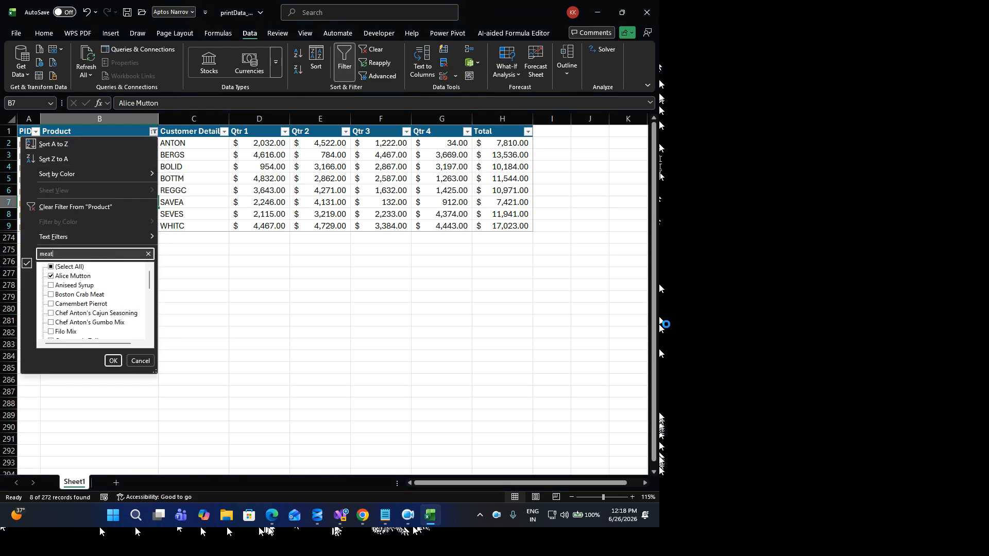
pyautogui.click(51, 276)
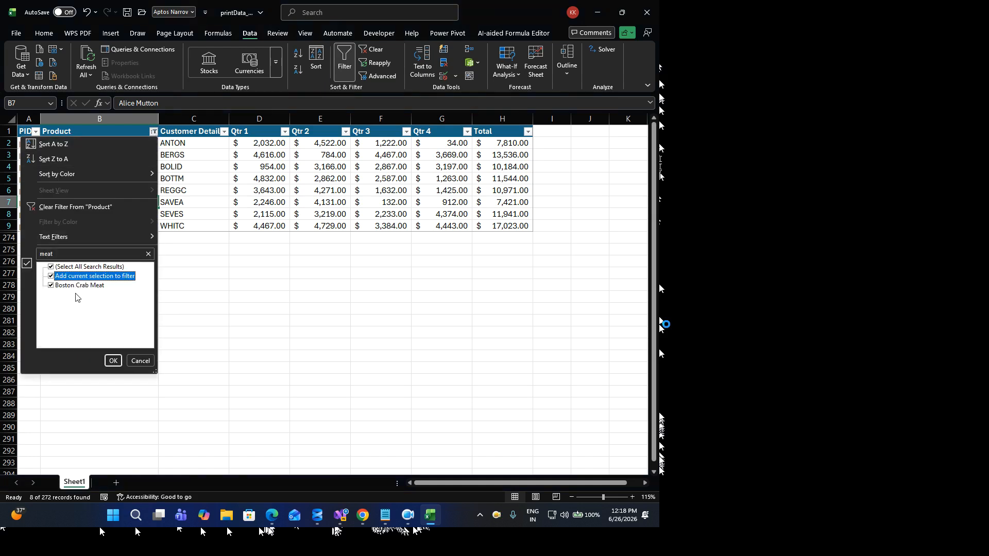
pyautogui.click(113, 360)
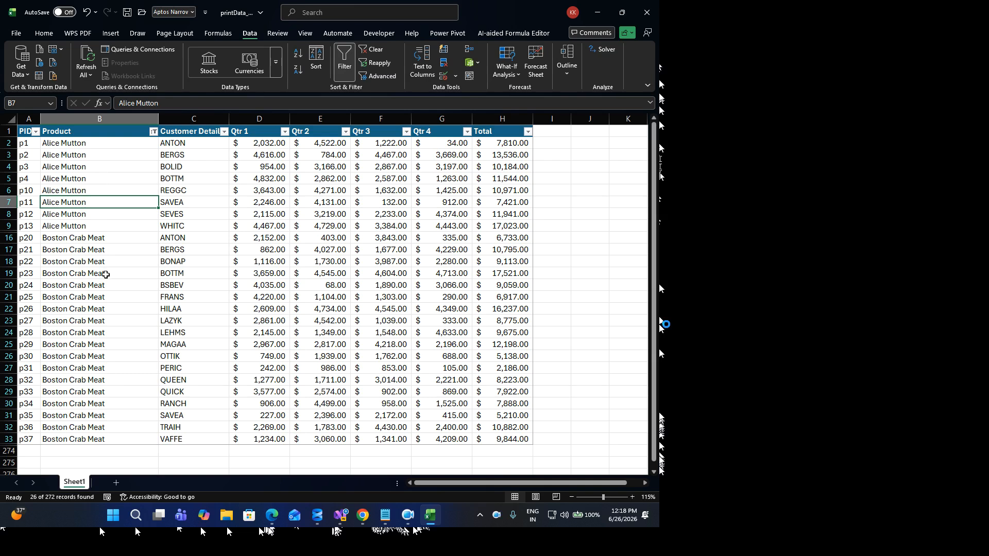
pyautogui.click(106, 273)
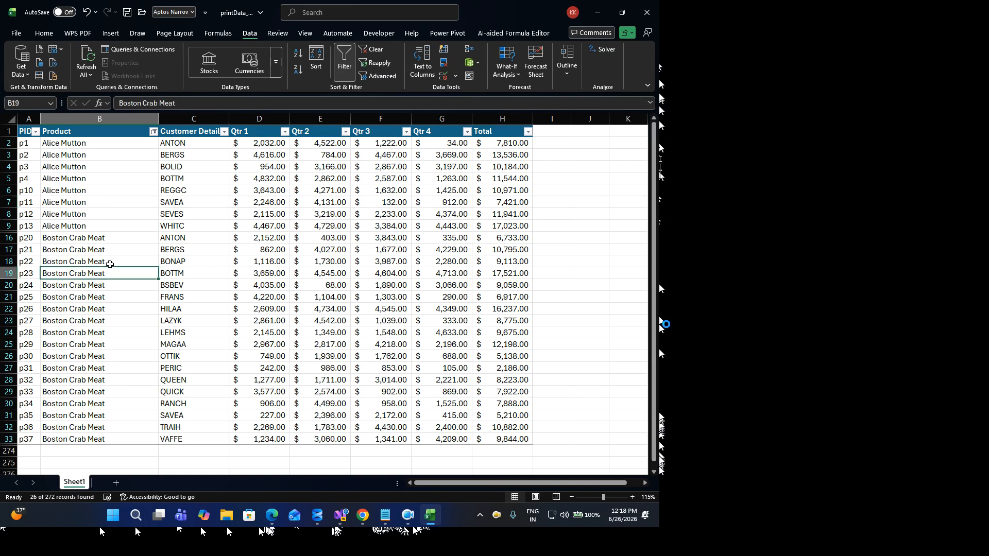
# Step: Search the Product filter for "coffee" and apply Ipoh Coffee without adding it to the current selection
pyautogui.click(154, 131)
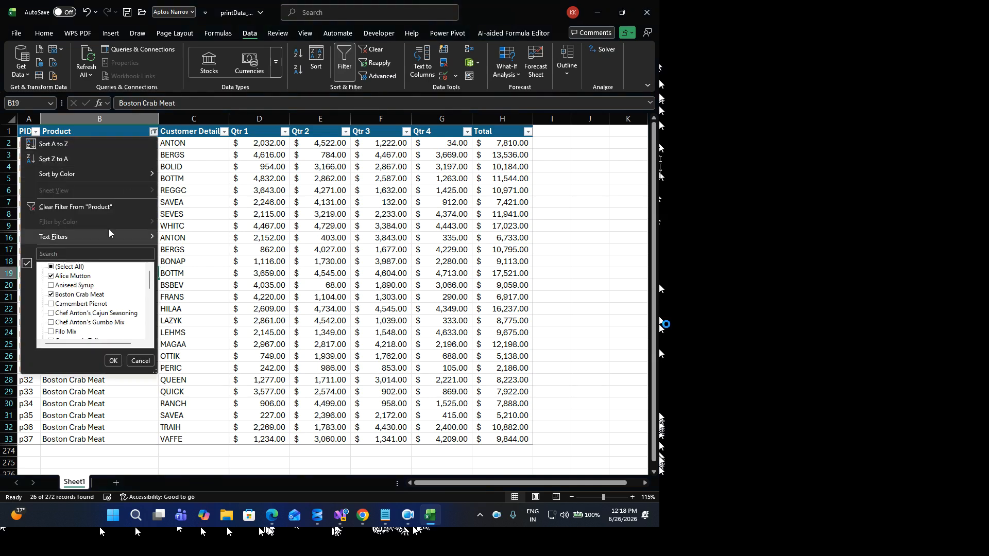
pyautogui.click(94, 253)
pyautogui.write('coffee')
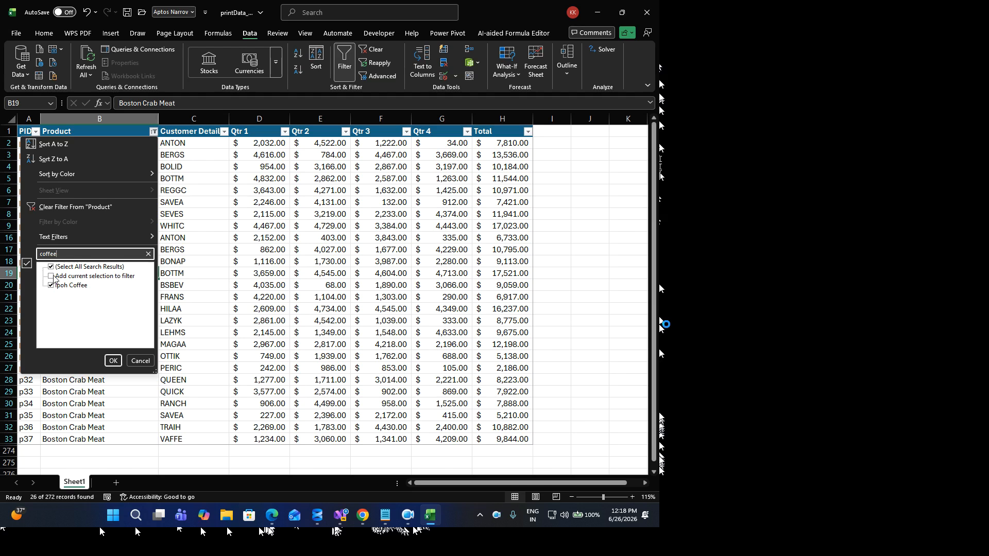
pyautogui.click(113, 361)
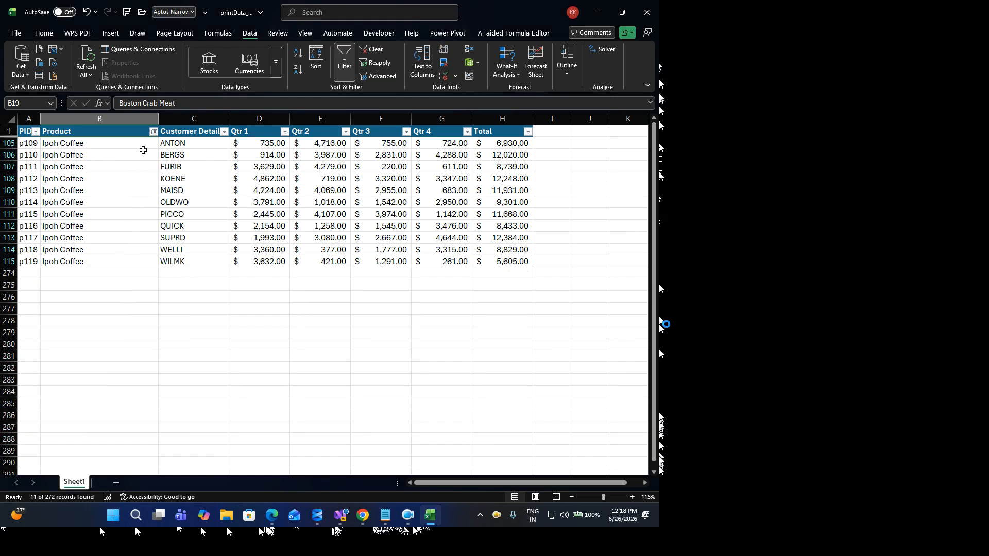
# Step: Include Alice Mutton and Boston Crab Meat in the Product filter alongside Ipoh Coffee
pyautogui.click(154, 132)
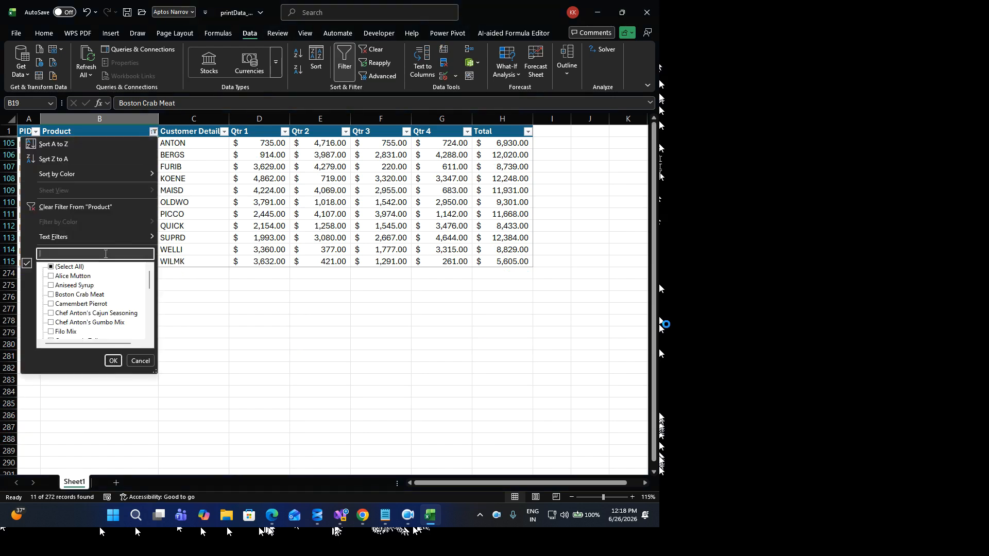
pyautogui.click(51, 276)
pyautogui.click(51, 295)
pyautogui.click(113, 361)
pyautogui.scroll(-2, 136, 345)
pyautogui.scroll(3, 136, 346)
pyautogui.click(150, 319)
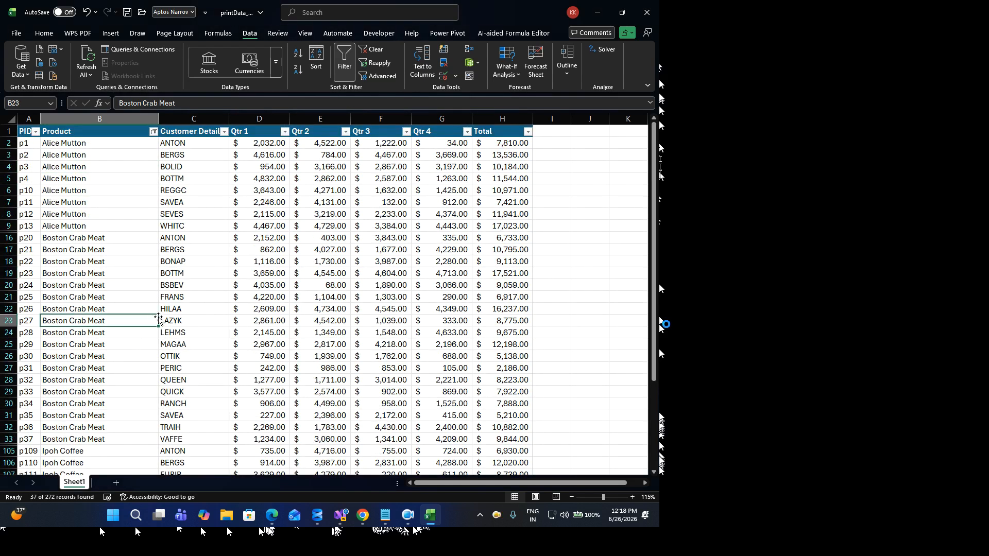
# Step: Open the print preview for the filtered product rows
pyautogui.hotkey('ctrl', 'p')
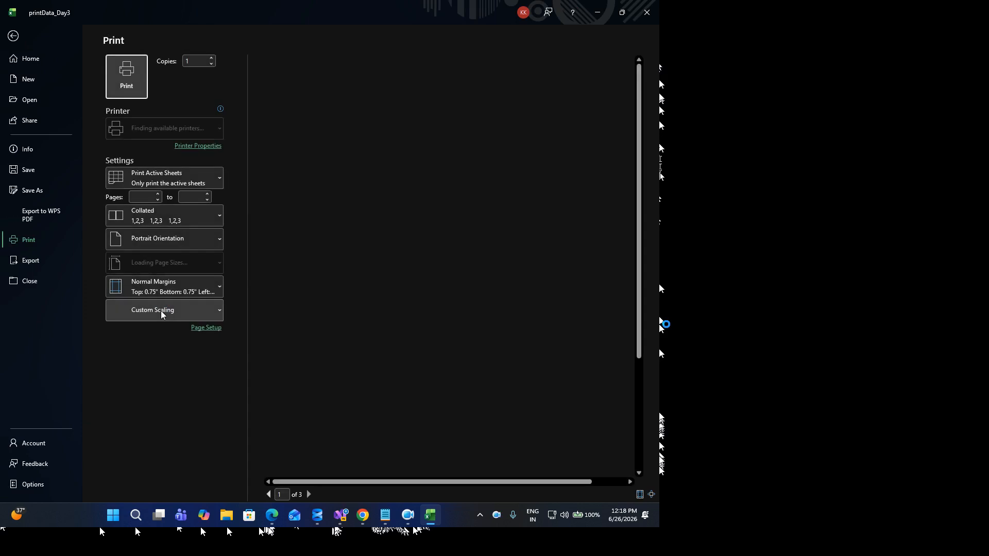